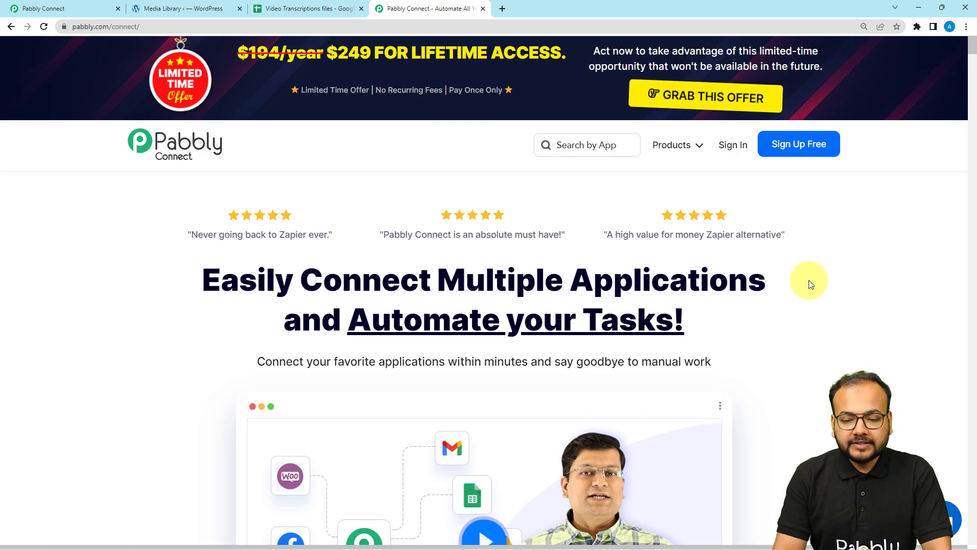
Step: Switch to the Pabbly Connect dashboard, create a workflow named "Transcribe Video Files into Text Docs", and collapse its trigger step
click(113, 10)
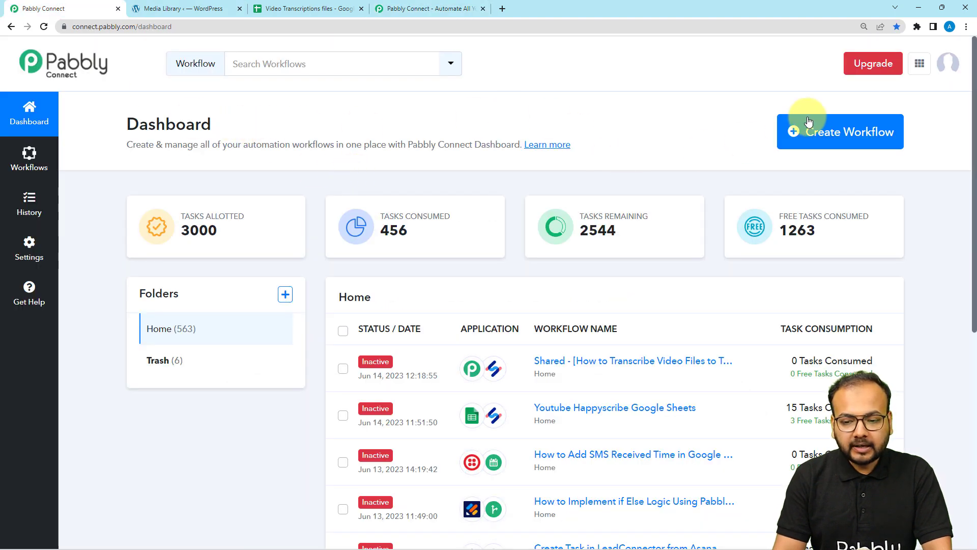
click(820, 134)
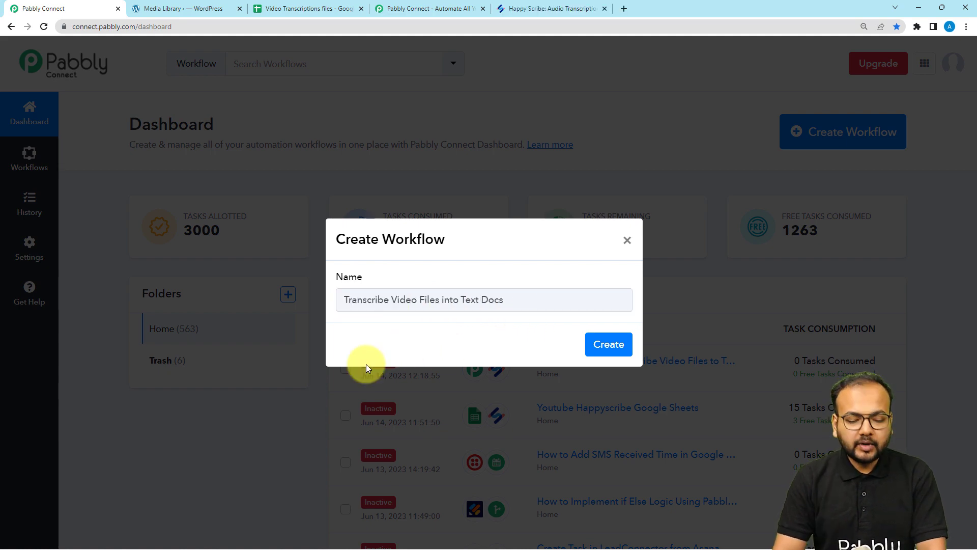
click(608, 346)
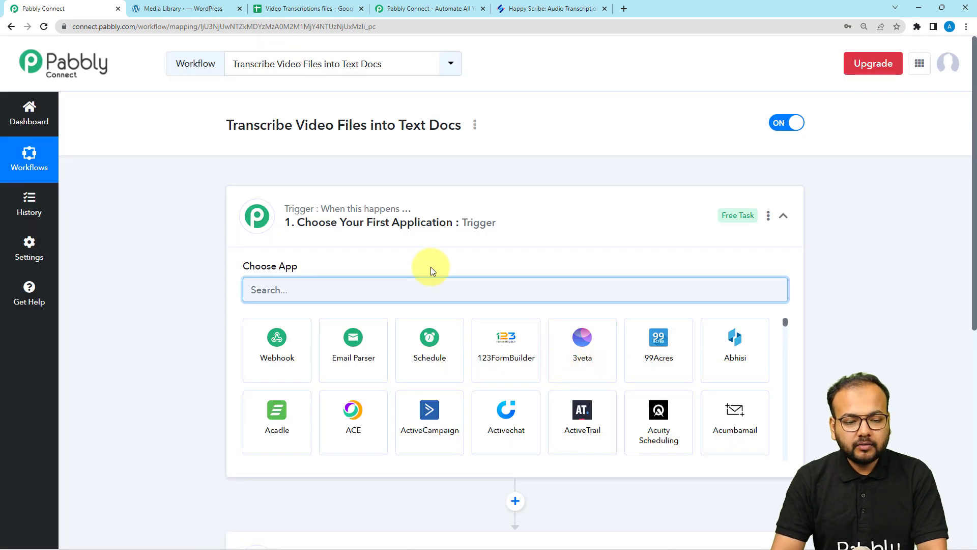
click(431, 234)
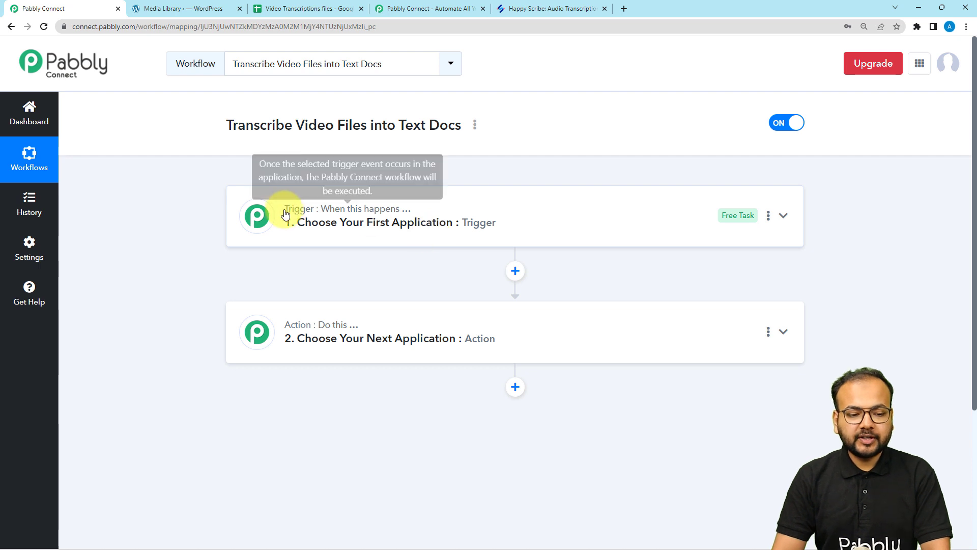
mouse_move(278, 298)
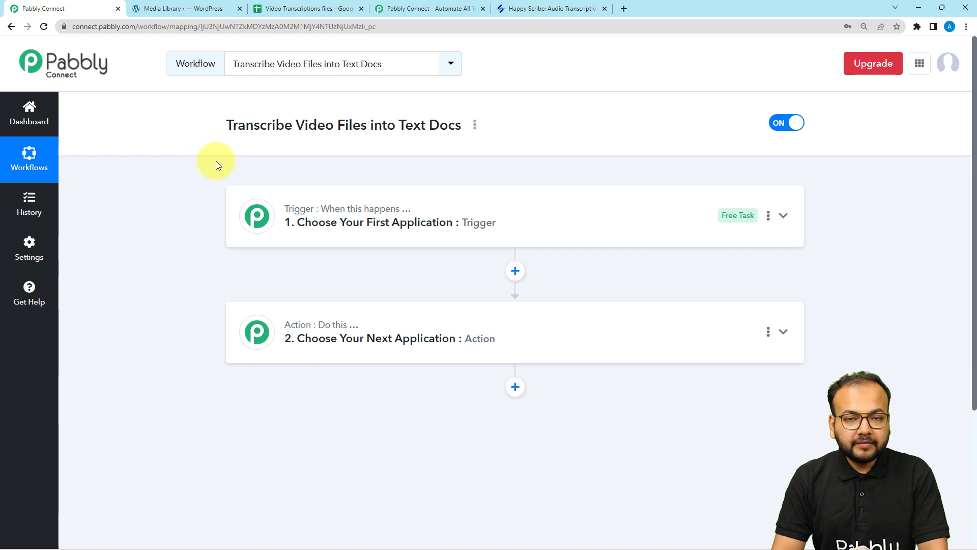
Step: Check the "Video Transcriptions files" spreadsheet and set Google Sheets as the workflow's trigger application
click(274, 12)
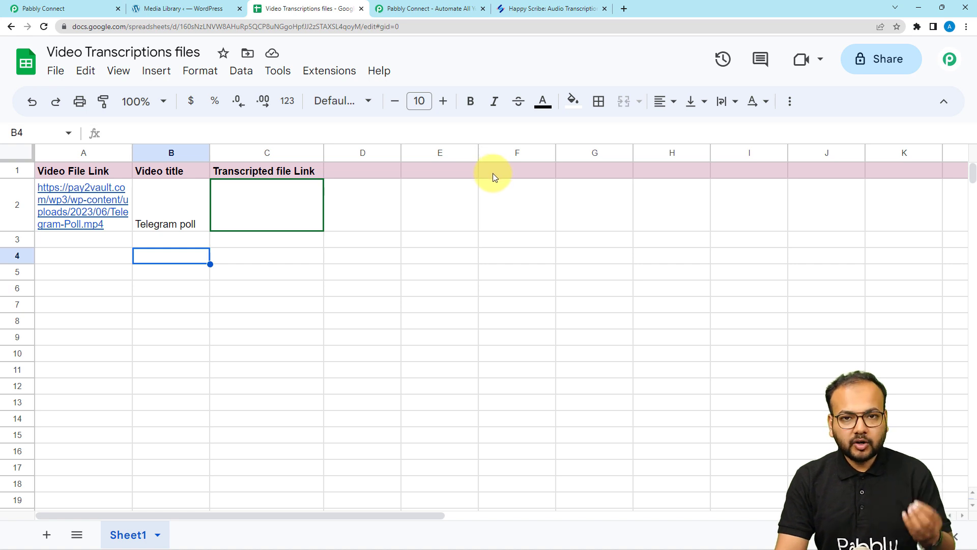
click(38, 7)
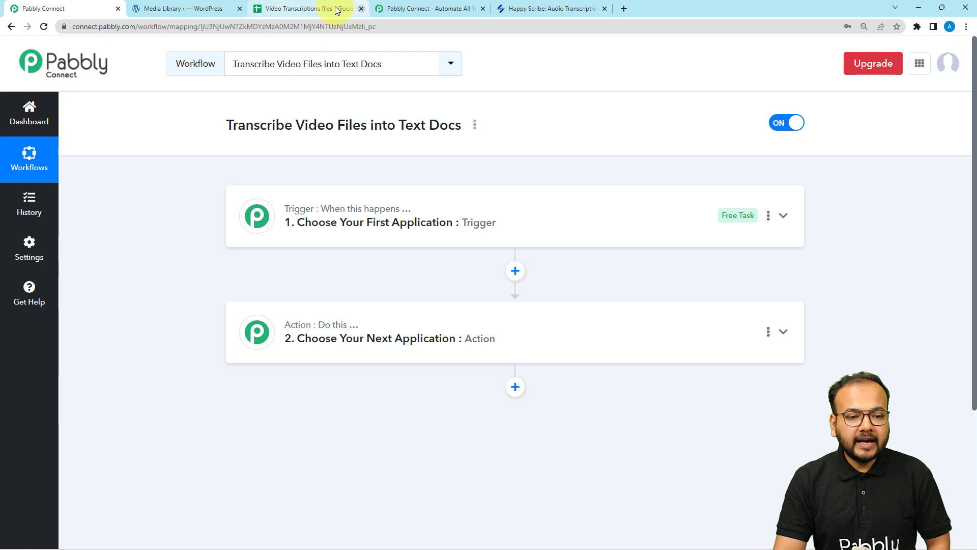
click(306, 8)
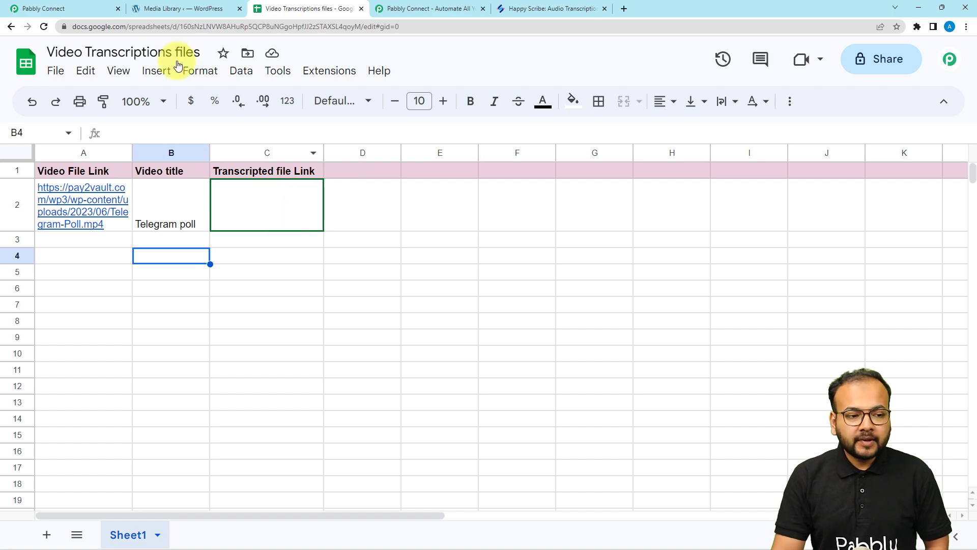
click(89, 10)
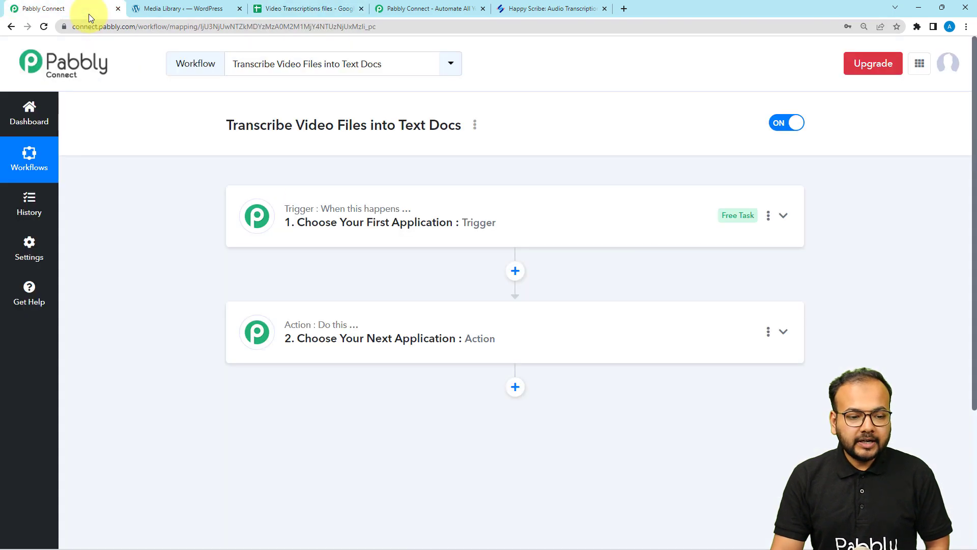
click(308, 222)
click(313, 192)
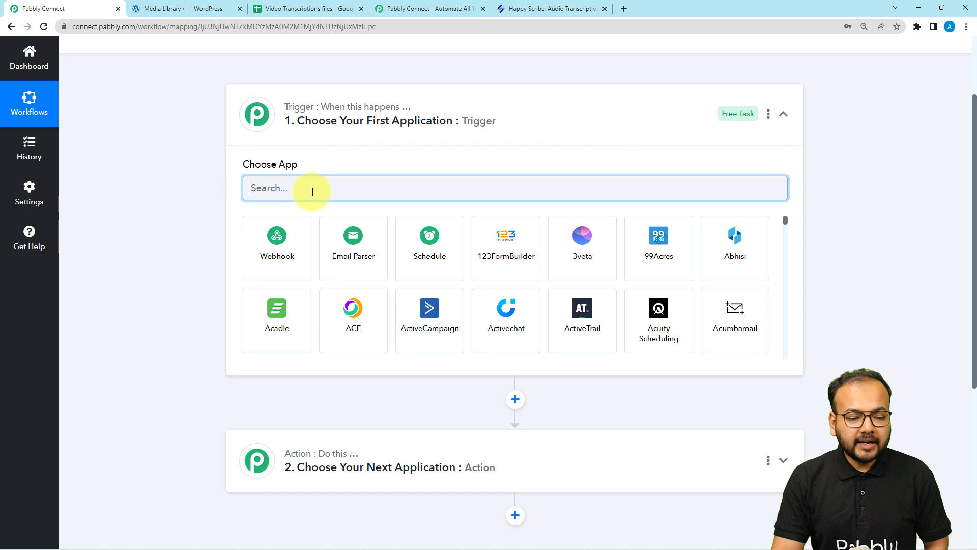
text(g)
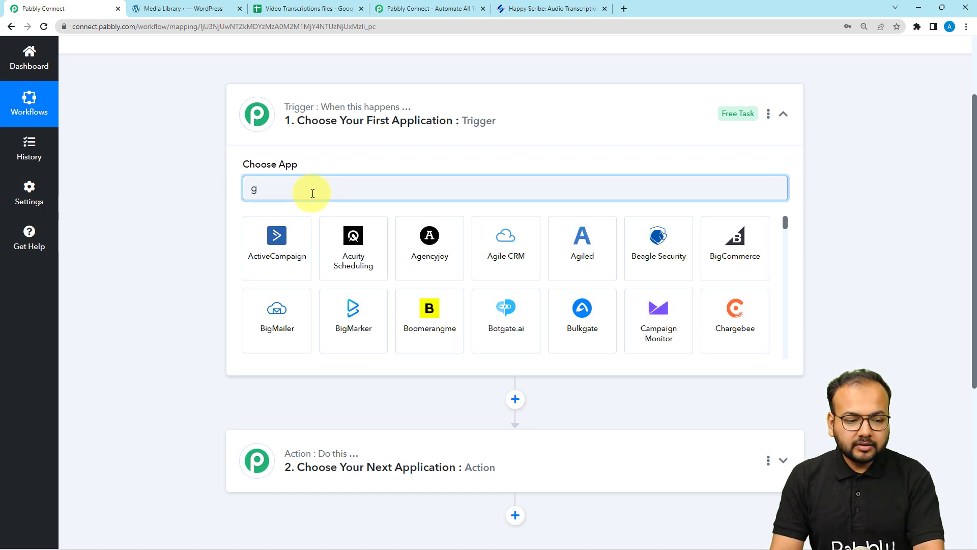
text(oo)
click(495, 331)
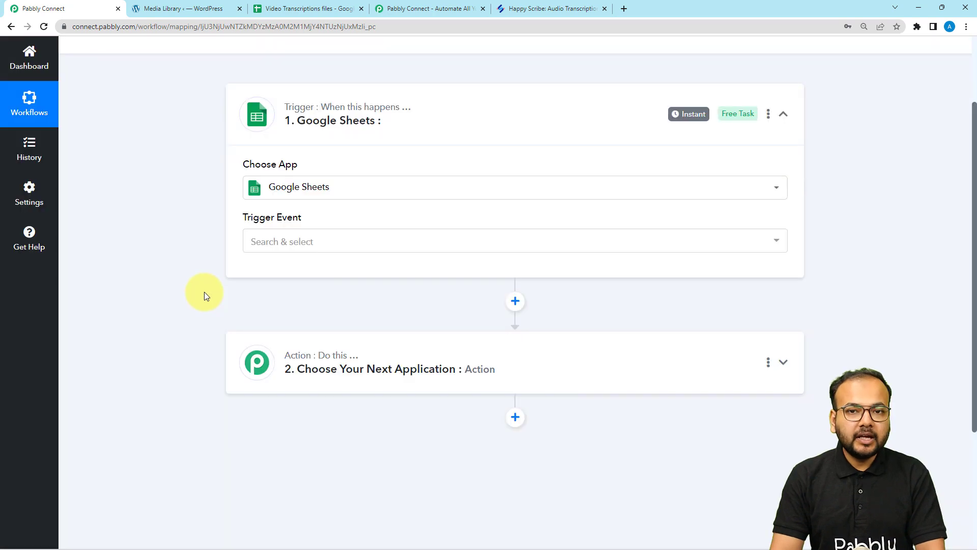
Step: Set the Google Sheets trigger event to "New or Updated Spreadsheet Row"
click(285, 8)
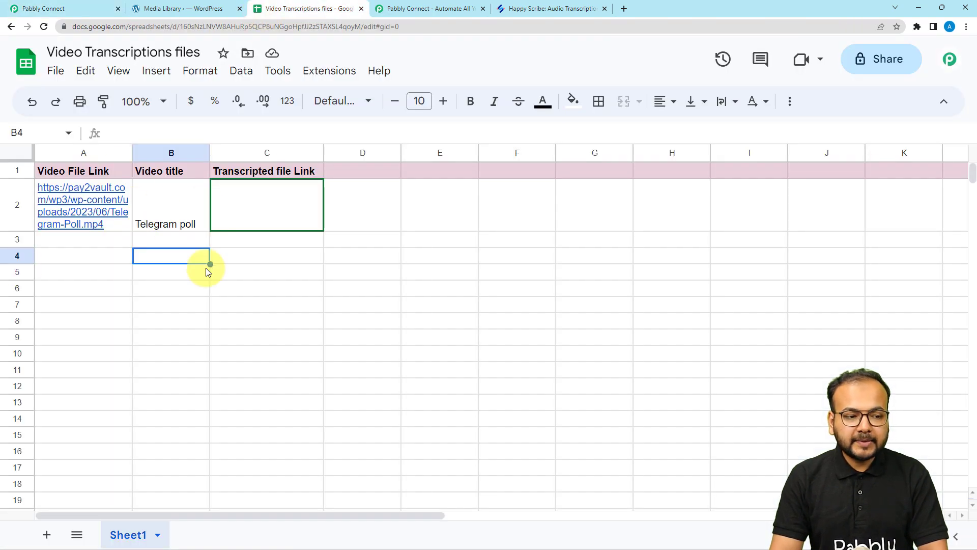
click(44, 9)
click(260, 241)
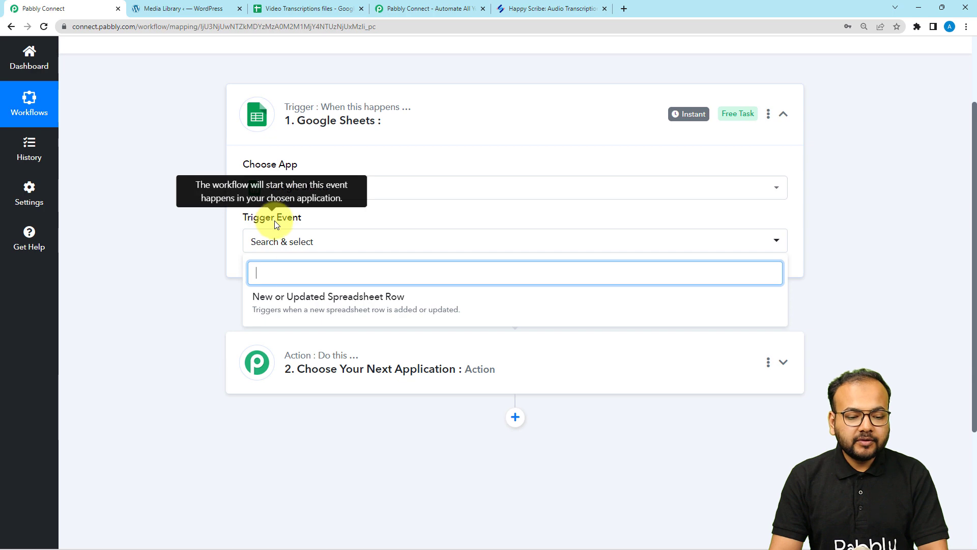
click(320, 300)
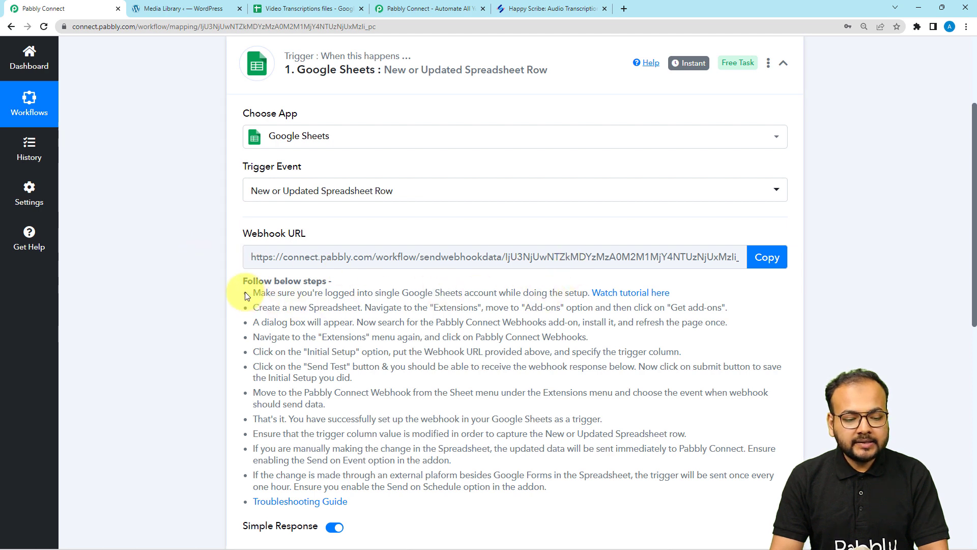
Step: Review the Google Sheets trigger setup instructions and copy the workflow's webhook URL
drag(247, 295, 442, 487)
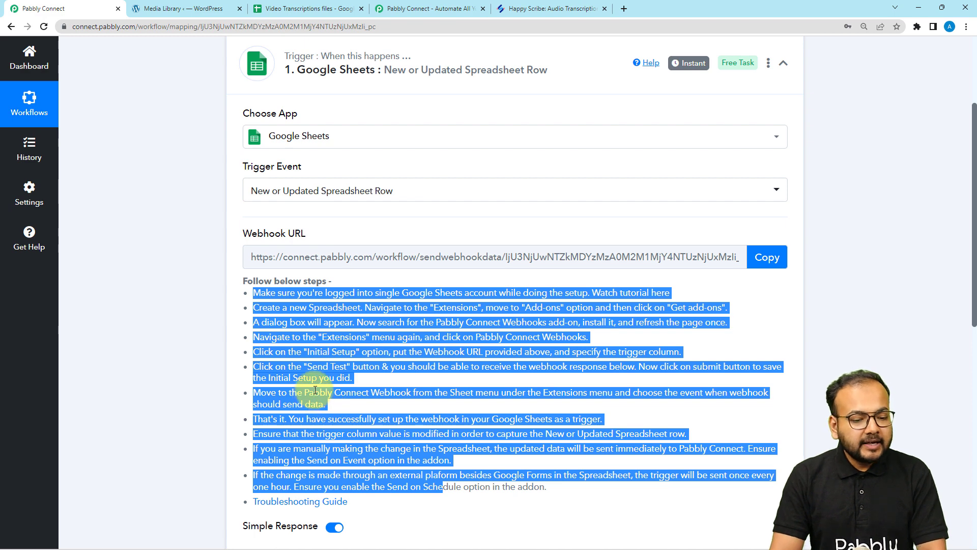
click(189, 244)
scroll(188, 243, down, 3)
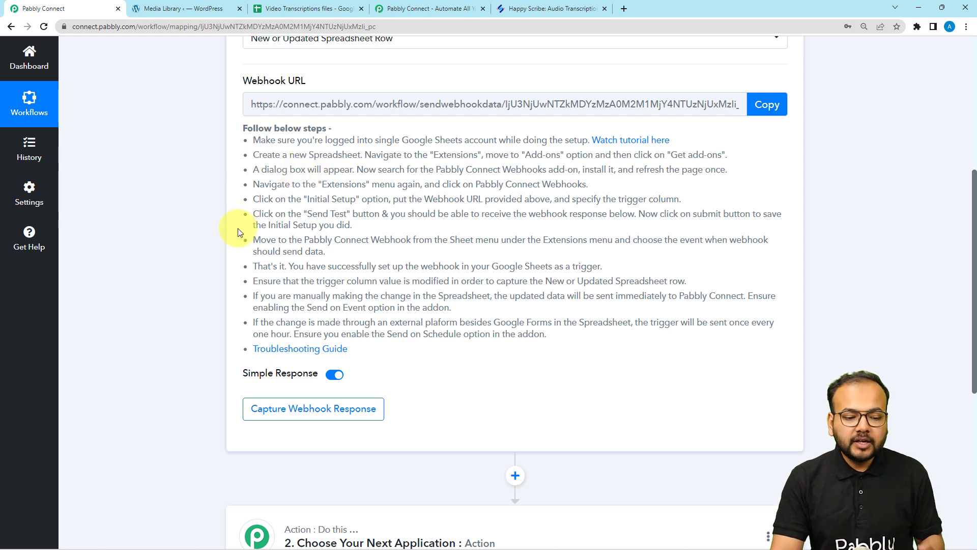
scroll(238, 229, down, 2)
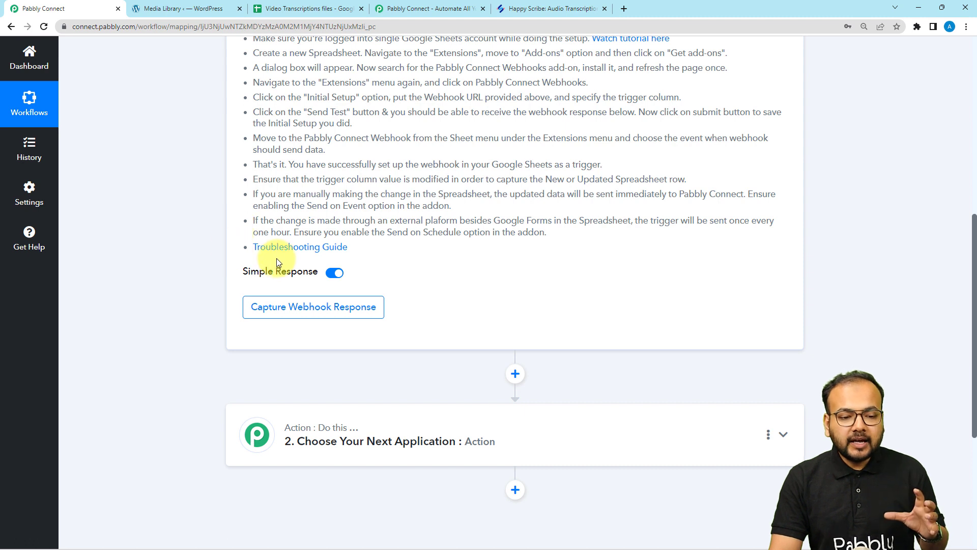
scroll(278, 258, up, 1)
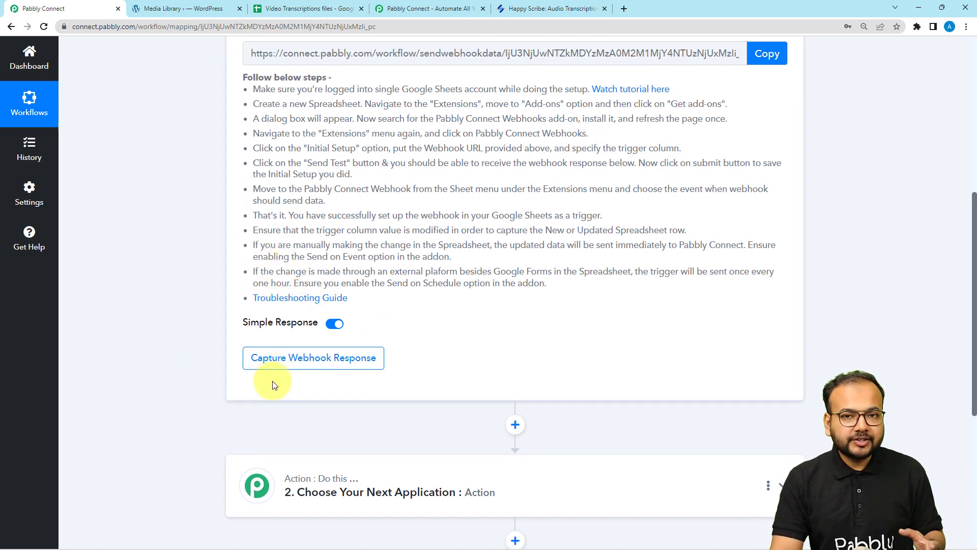
scroll(660, 216, up, 2)
click(767, 155)
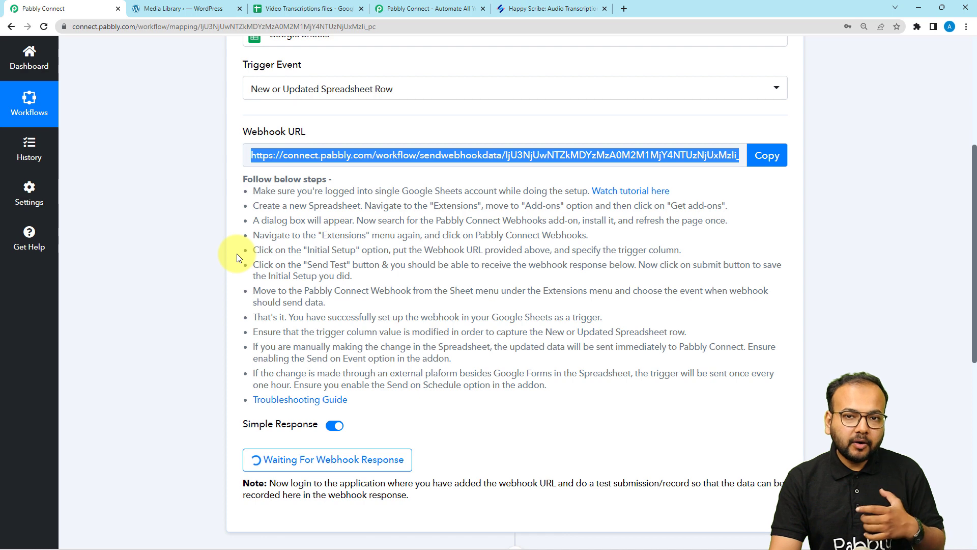
Step: Send test data to the workflow from the webhook's Initial Setup for Sheet1 in the "Video Transcriptions files" spreadsheet
scroll(237, 253, down, 4)
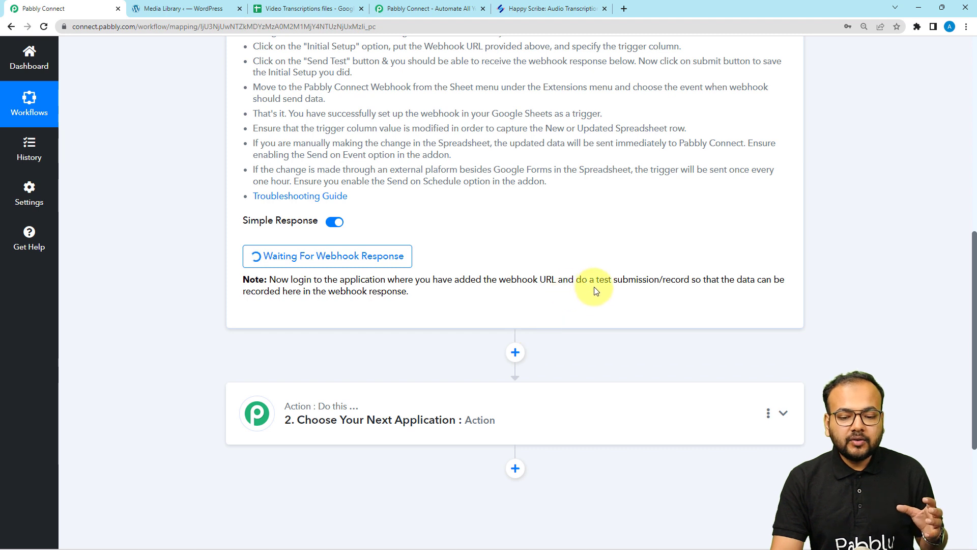
drag(596, 279, 665, 279)
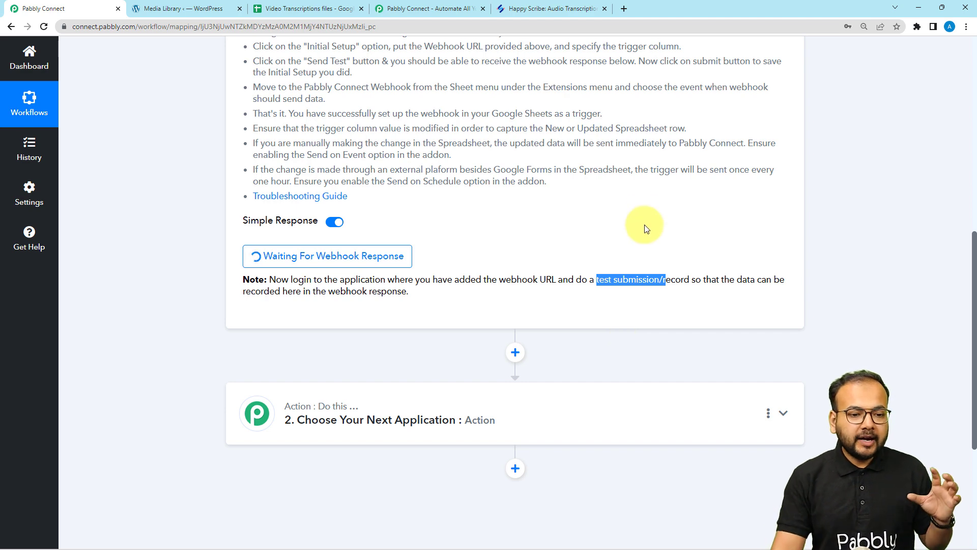
click(308, 10)
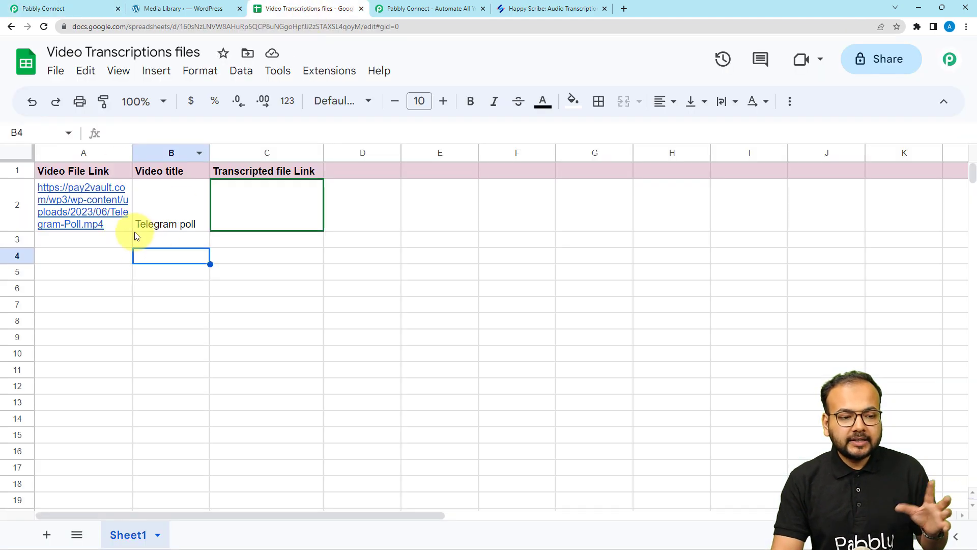
click(56, 9)
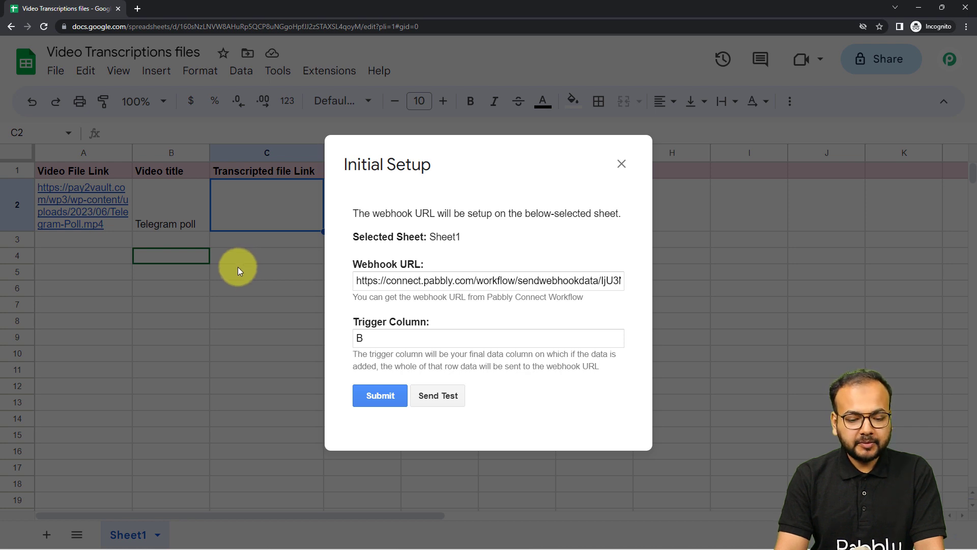
click(418, 399)
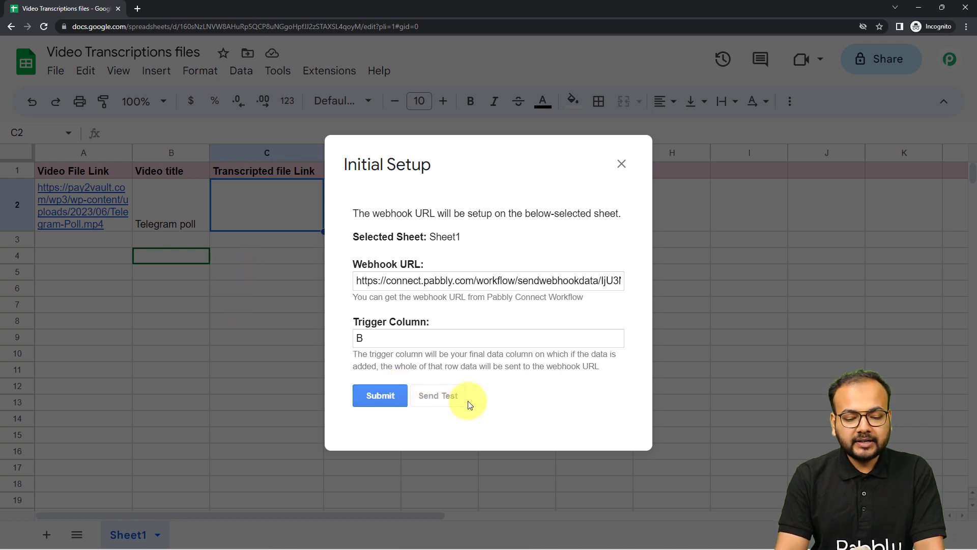
scroll(469, 405, down, 2)
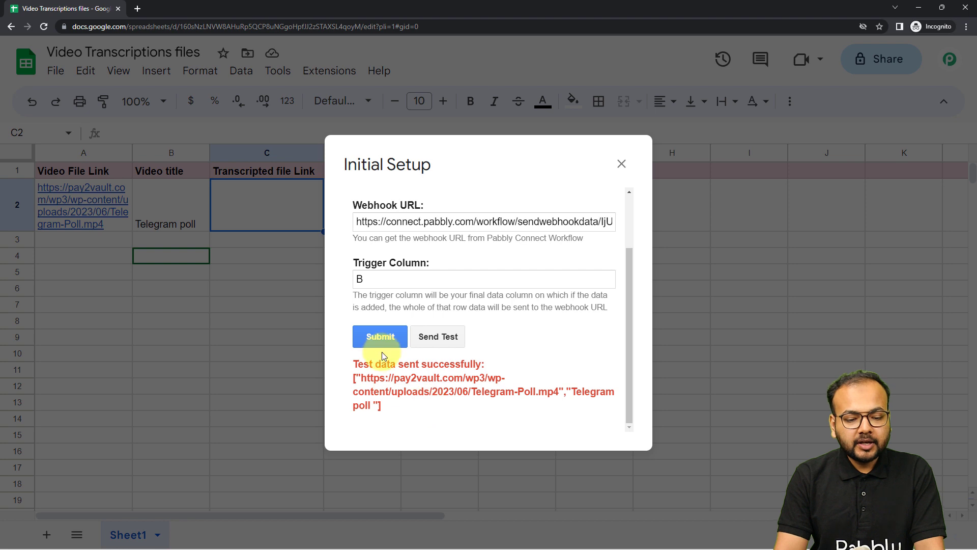
Step: Submit the webhook's Initial Setup for Sheet1, close it, and return to the Pabbly Connect workflow
click(376, 338)
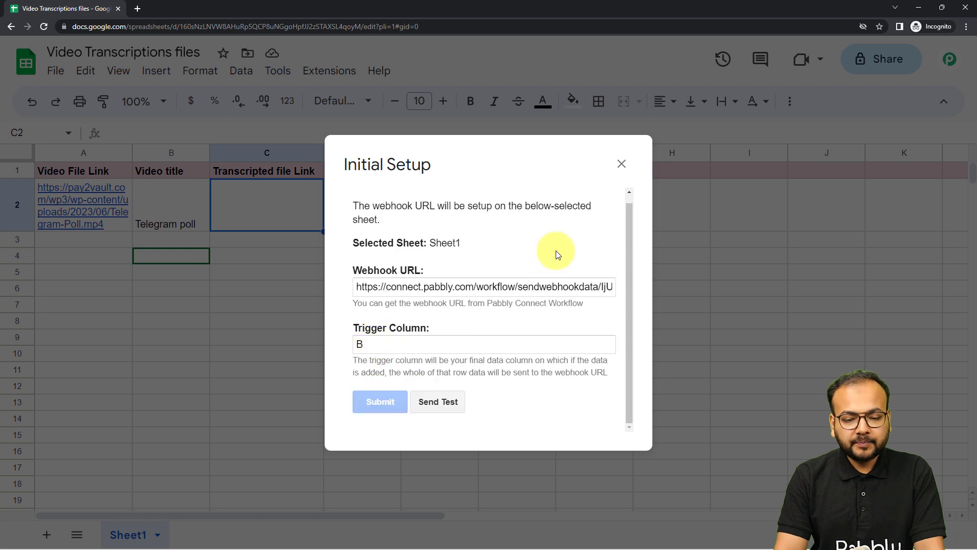
click(622, 164)
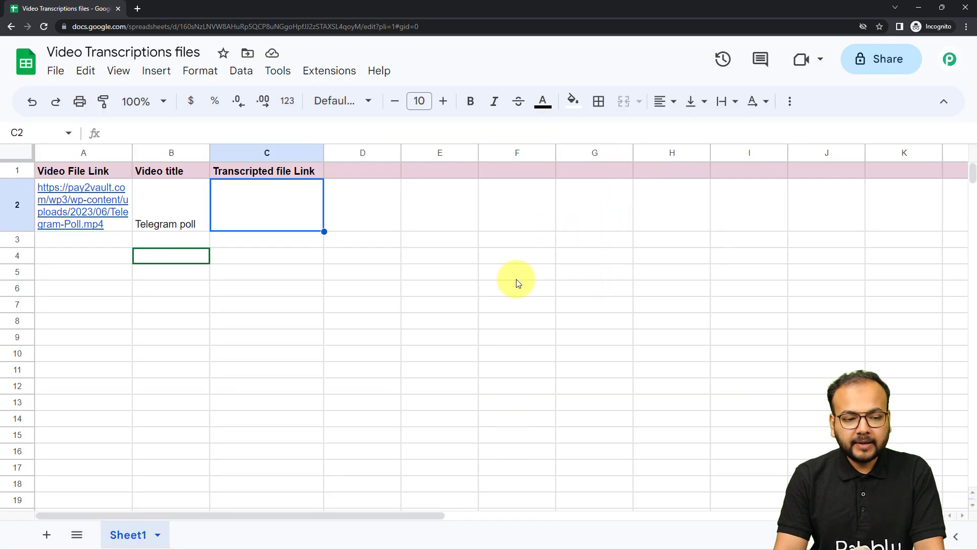
click(915, 11)
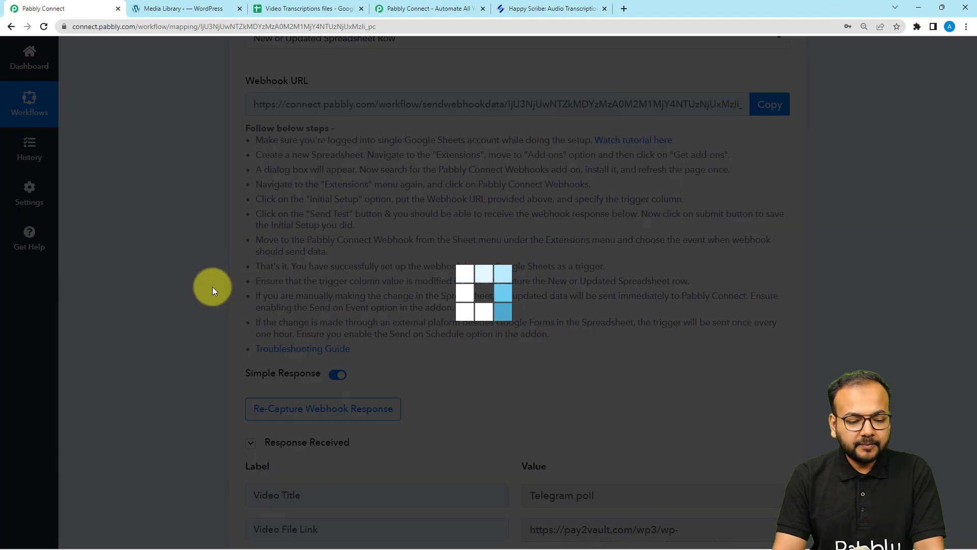
Step: Examine the captured webhook response, enlarging the Video File Link value to read it fully and checking the spreadsheet name
scroll(191, 319, down, 5)
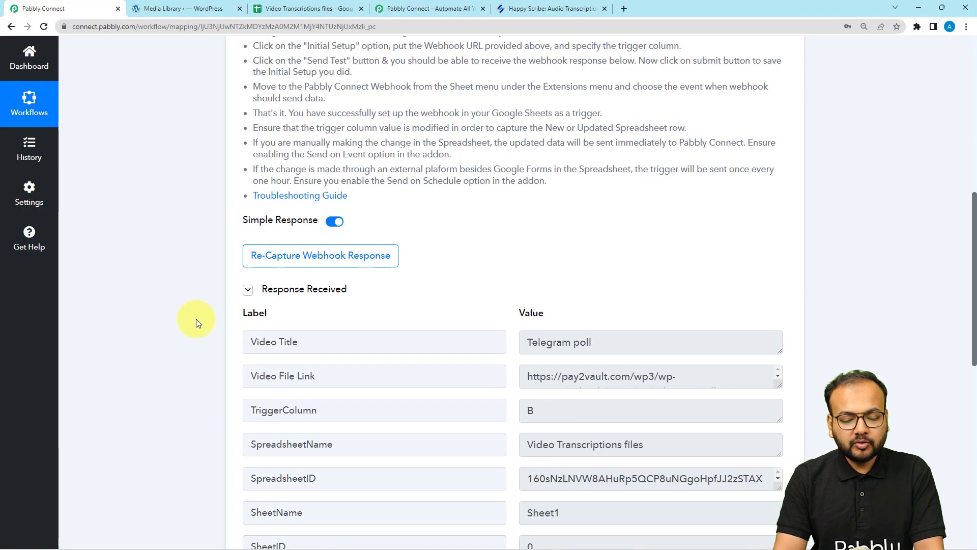
scroll(197, 319, down, 1)
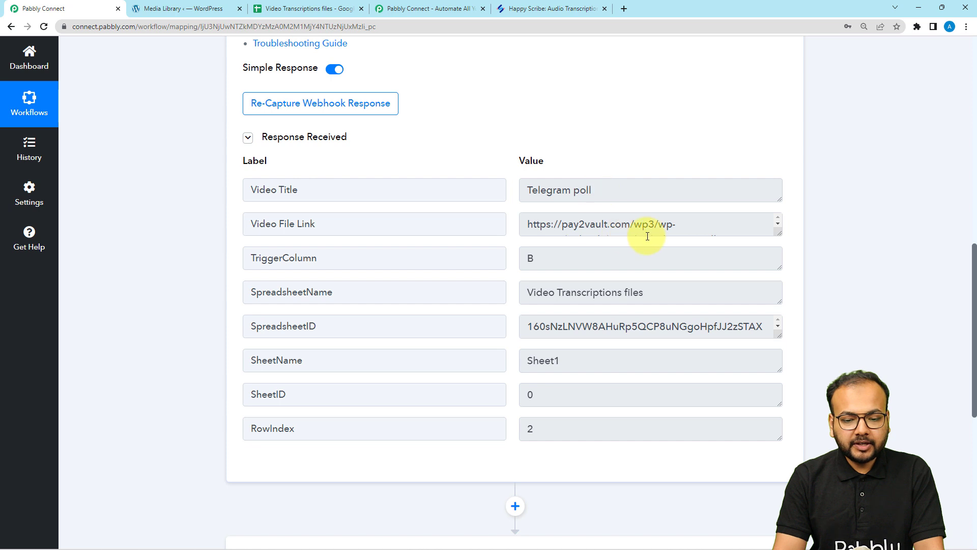
drag(779, 233, 775, 290)
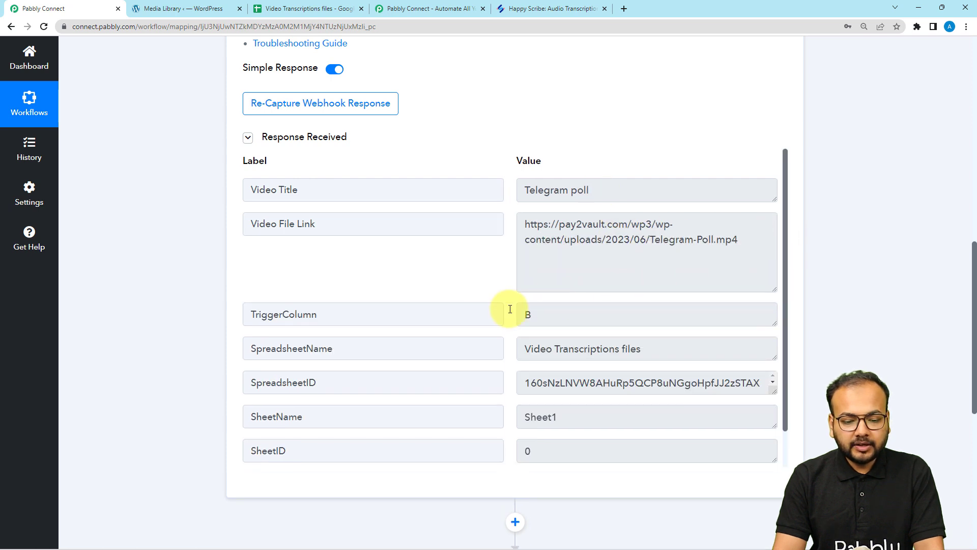
drag(530, 351, 662, 354)
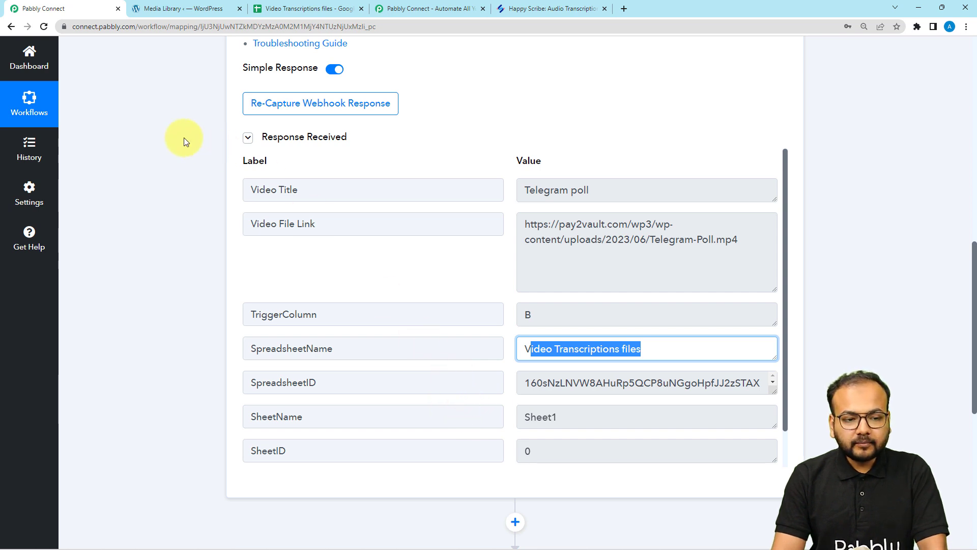
Step: Enable Send On Event for Pabbly Connect Webhooks in the "Video Transcriptions files" spreadsheet
click(262, 10)
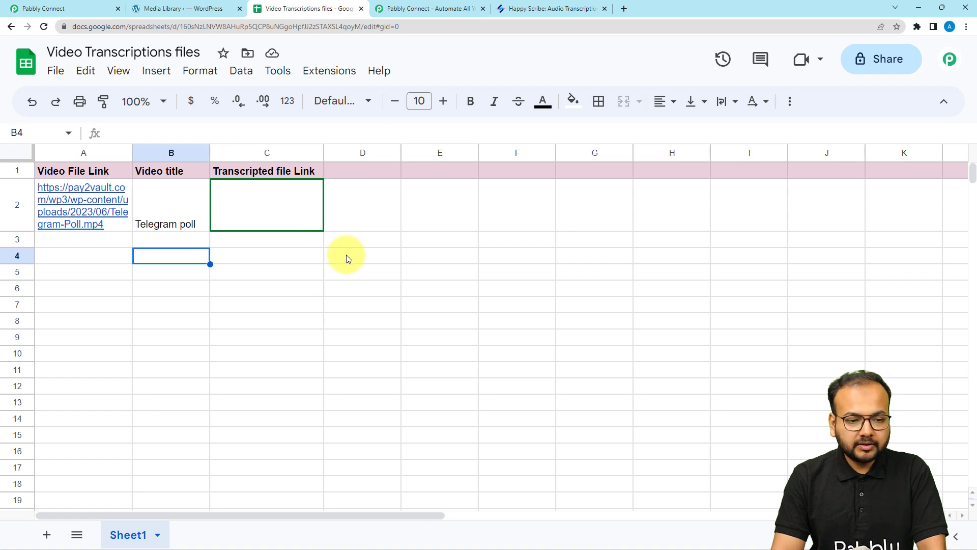
click(329, 72)
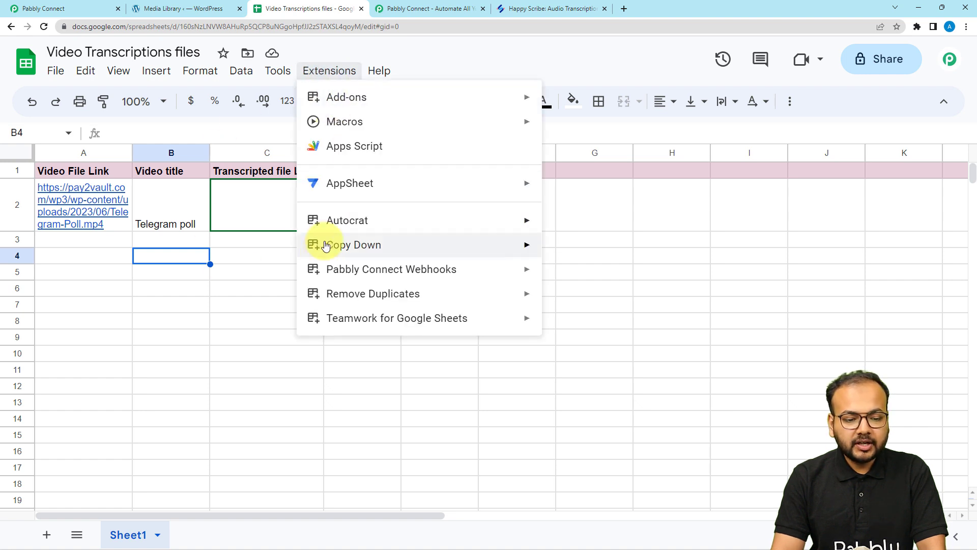
mouse_move(316, 269)
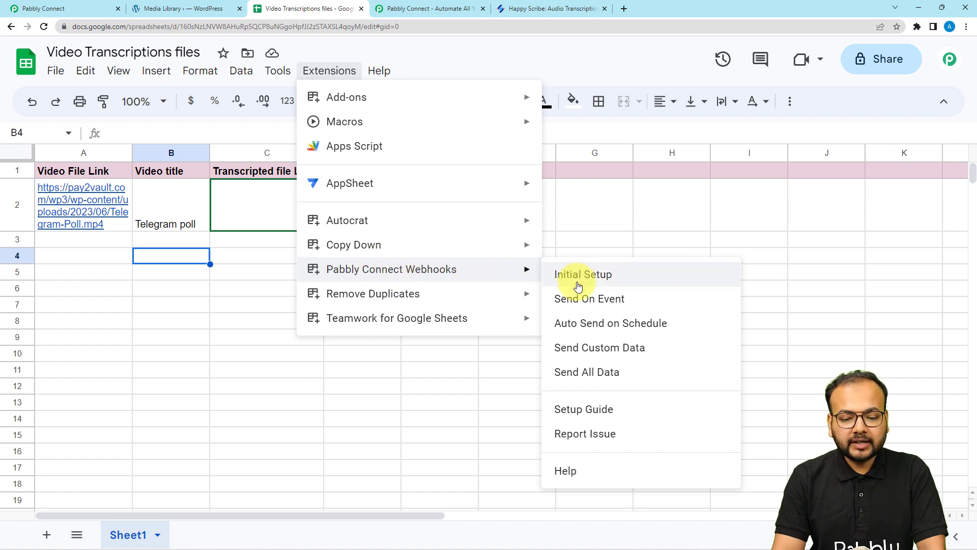
click(617, 301)
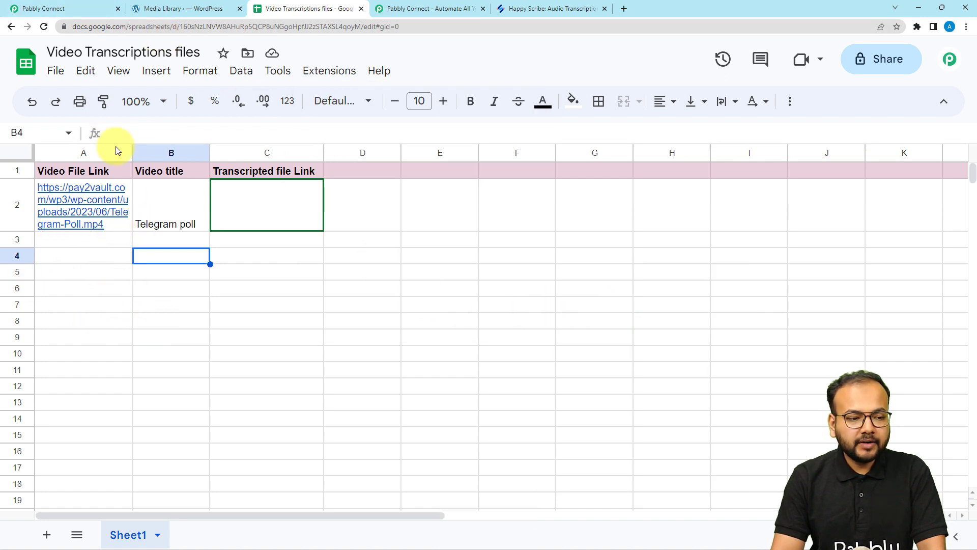
Step: Return to the Pabbly Connect workflow and expand its second step, the action, to show the application choices
click(79, 8)
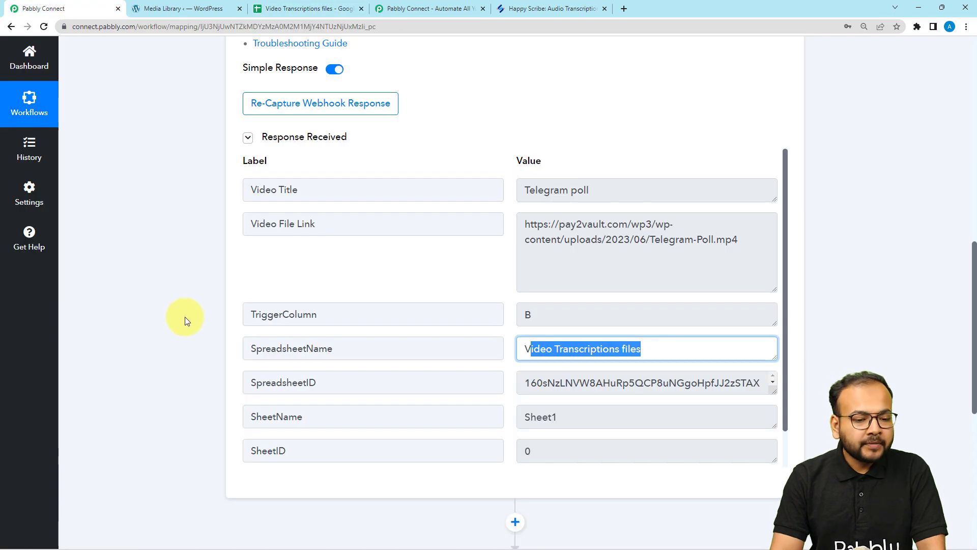
scroll(185, 316, down, 4)
scroll(184, 328, down, 2)
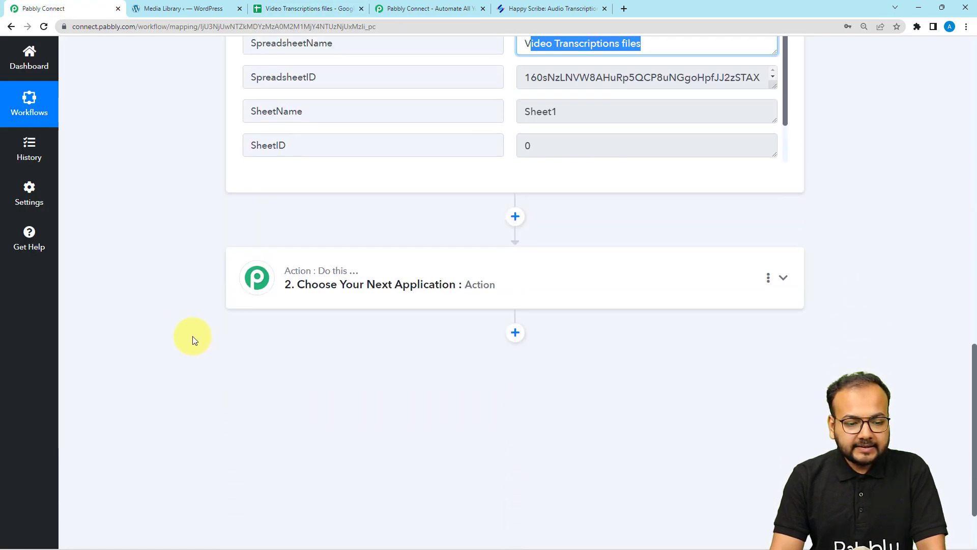
click(388, 266)
scroll(162, 371, down, 1)
scroll(164, 375, down, 2)
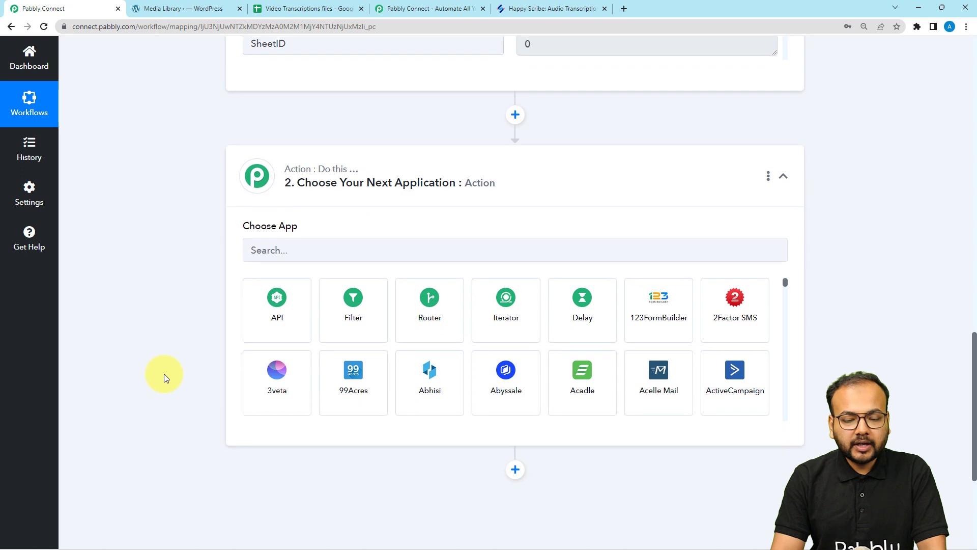
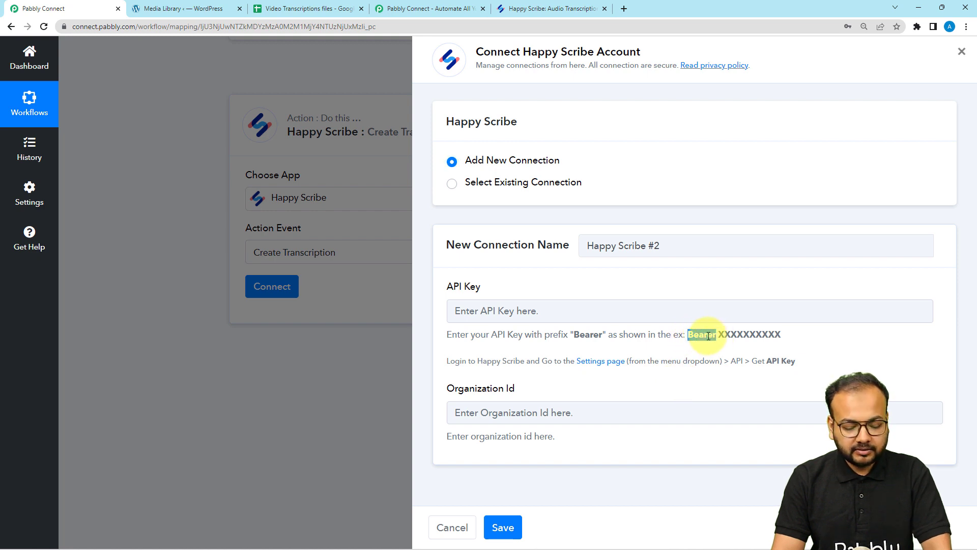
click(524, 311)
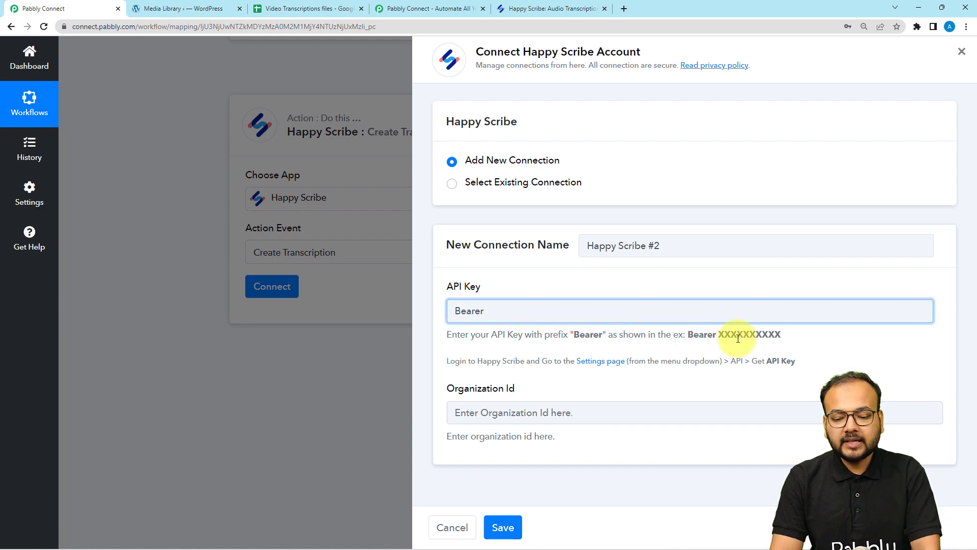
click(544, 12)
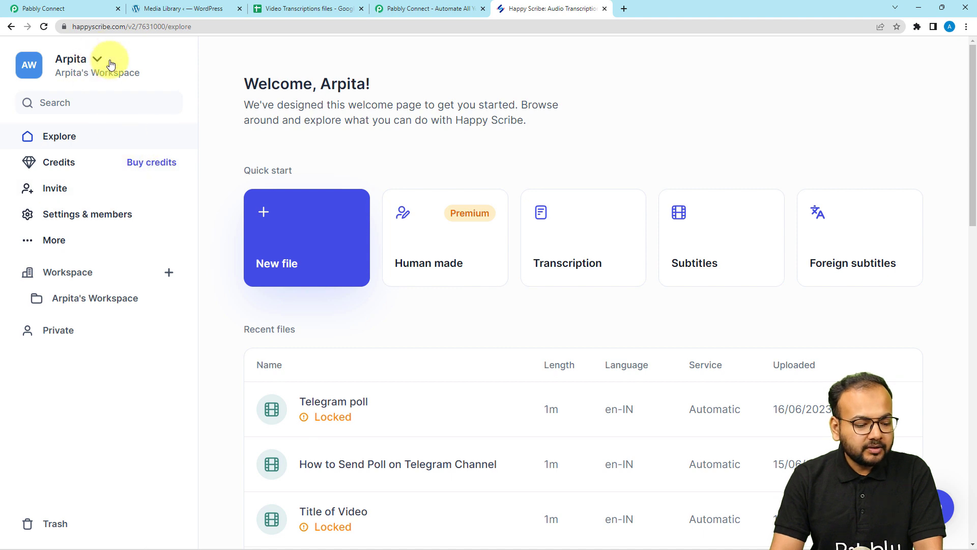
click(75, 70)
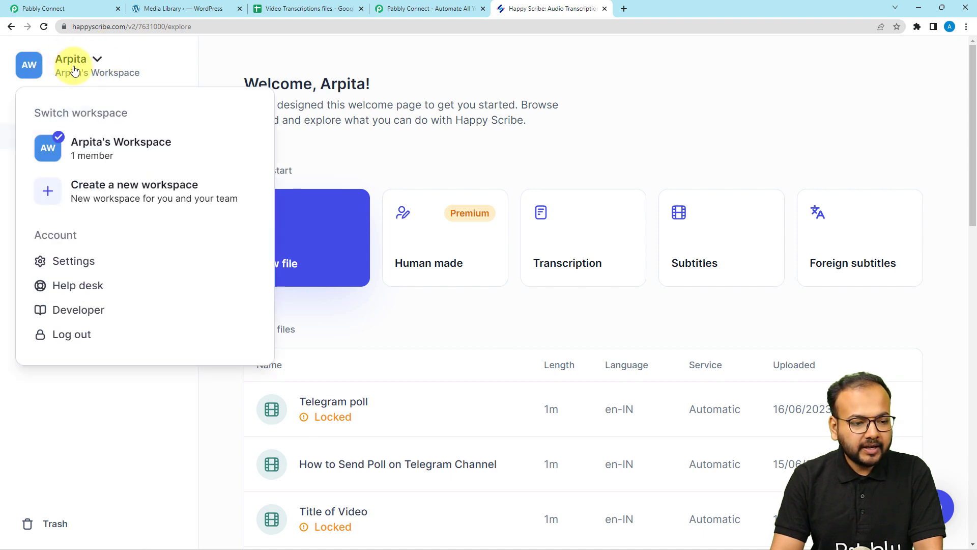
click(57, 266)
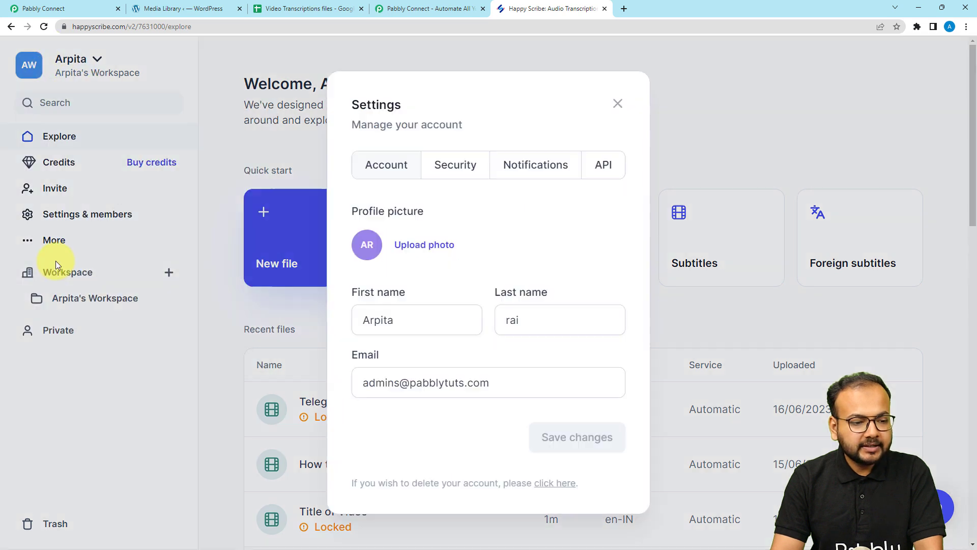
click(606, 165)
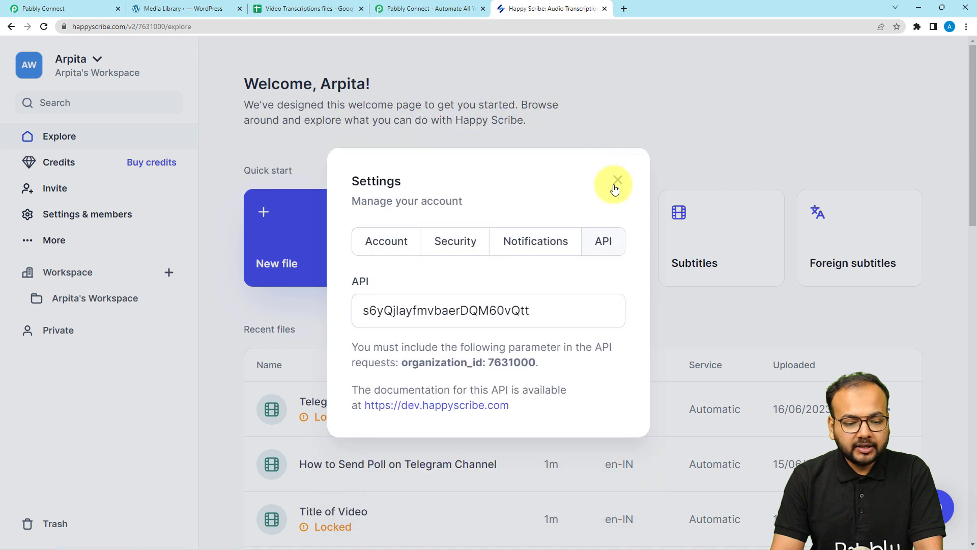
double_click(526, 310)
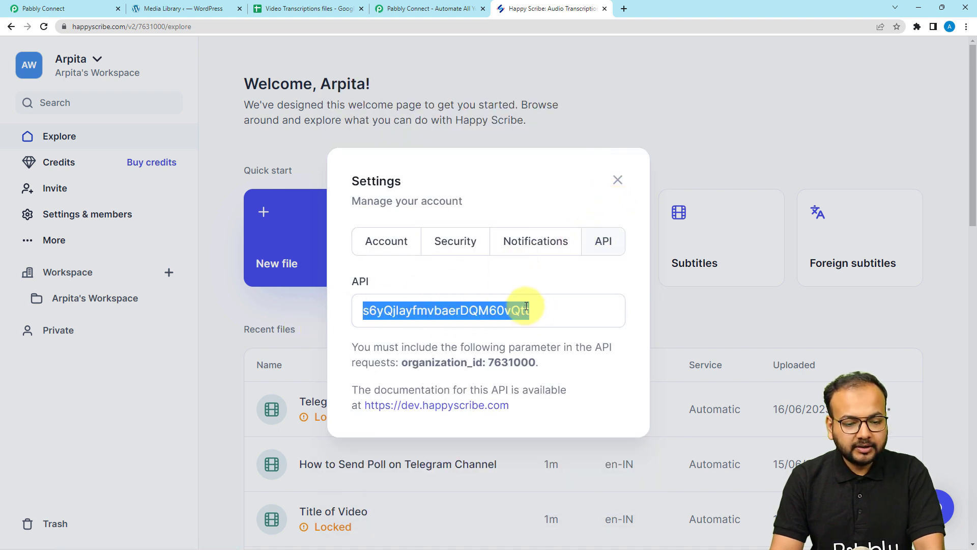
click(65, 8)
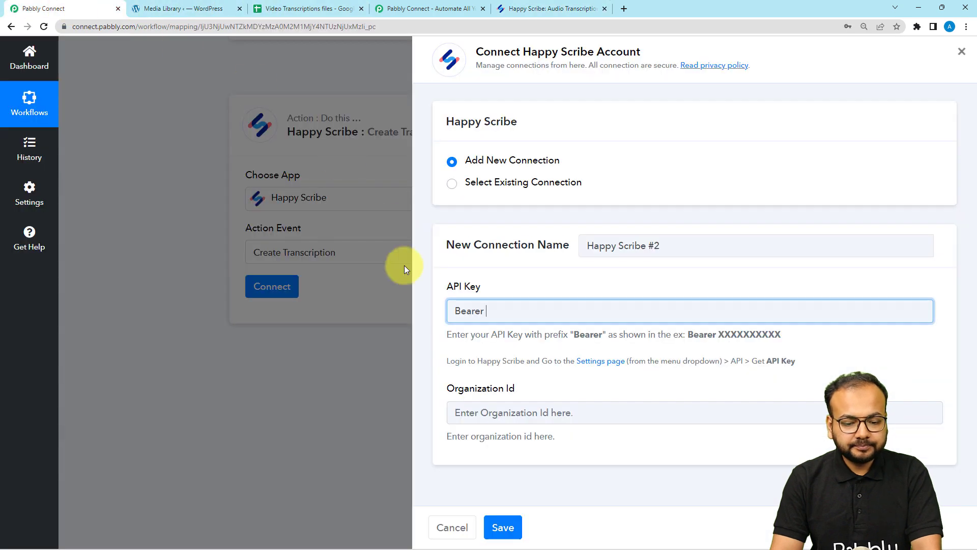
key(ctrl+v)
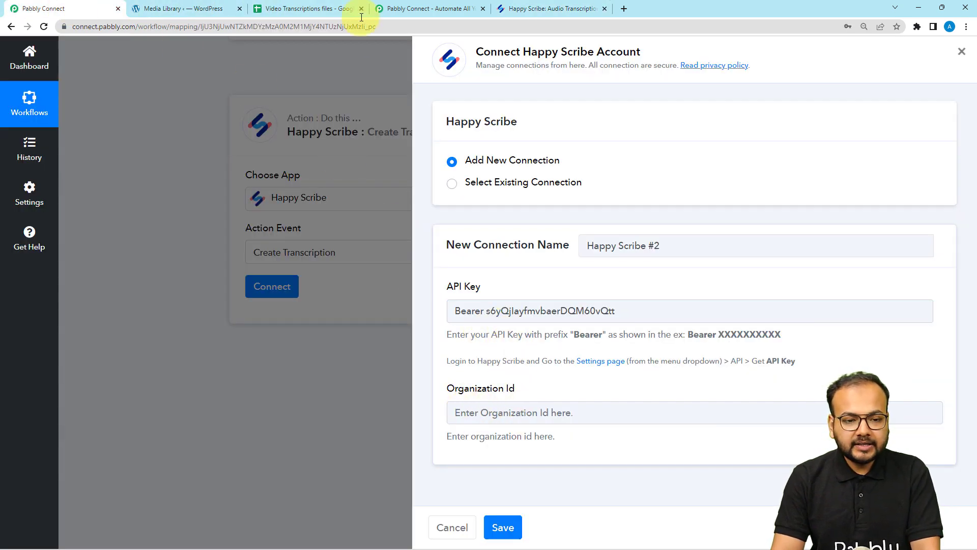
Step: Switch to Happy Scribe and copy the organization ID shown in its API settings
click(503, 9)
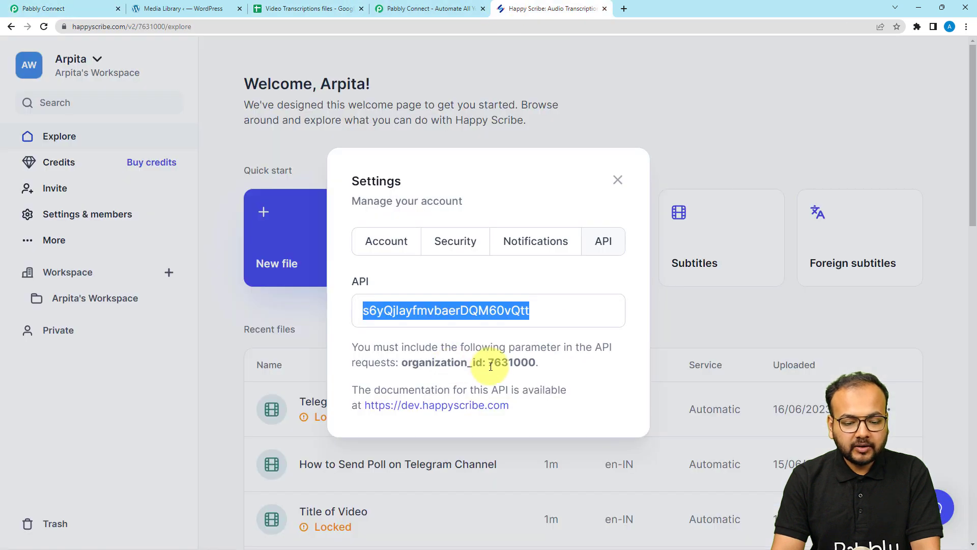
drag(491, 363, 540, 363)
key(ctrl+c)
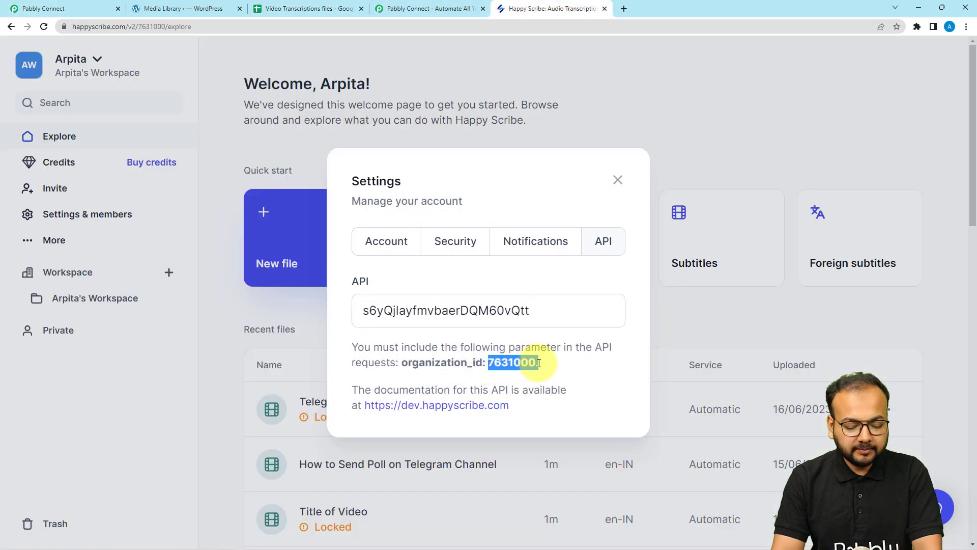
click(533, 363)
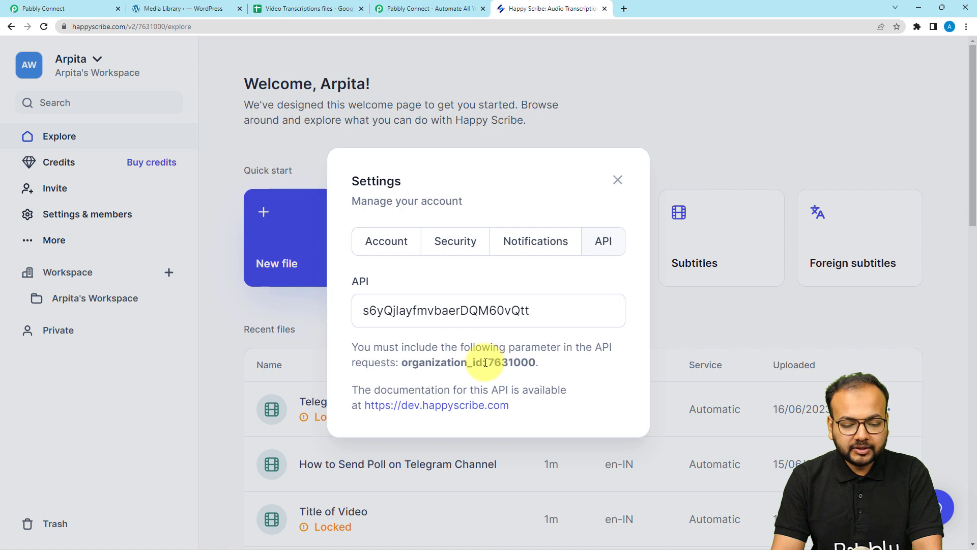
drag(489, 361, 535, 362)
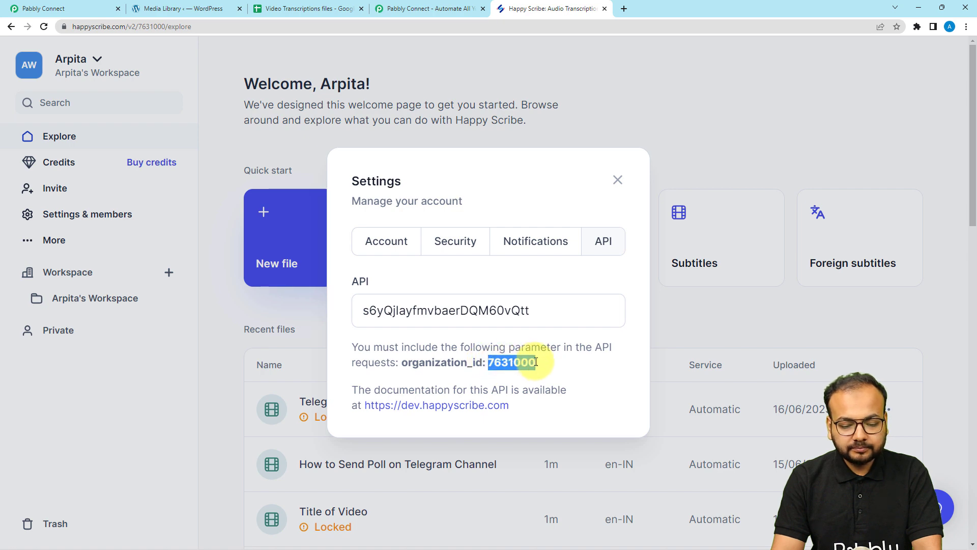
Step: Paste the organization ID into the Happy Scribe connection form in Pabbly Connect and save the connection
click(38, 8)
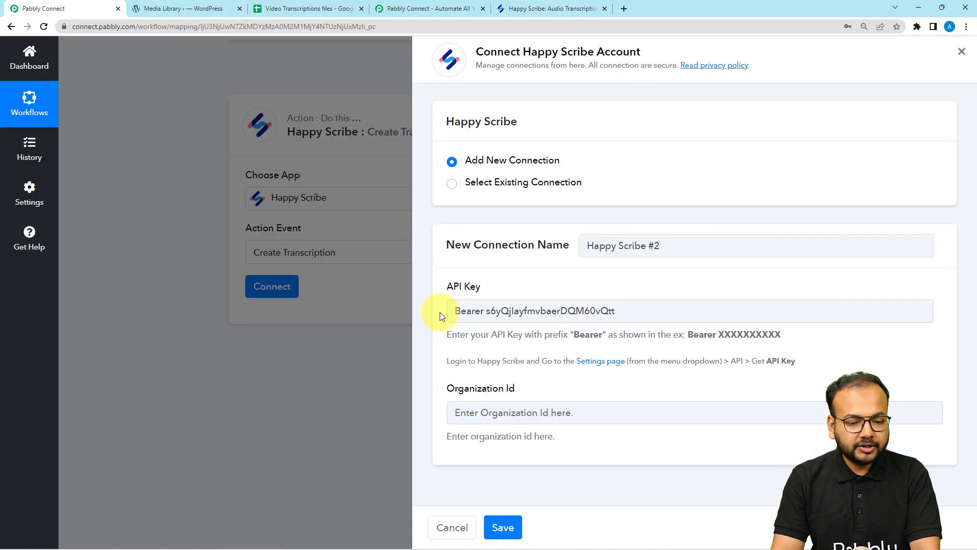
click(485, 410)
key(ctrl+v)
click(509, 456)
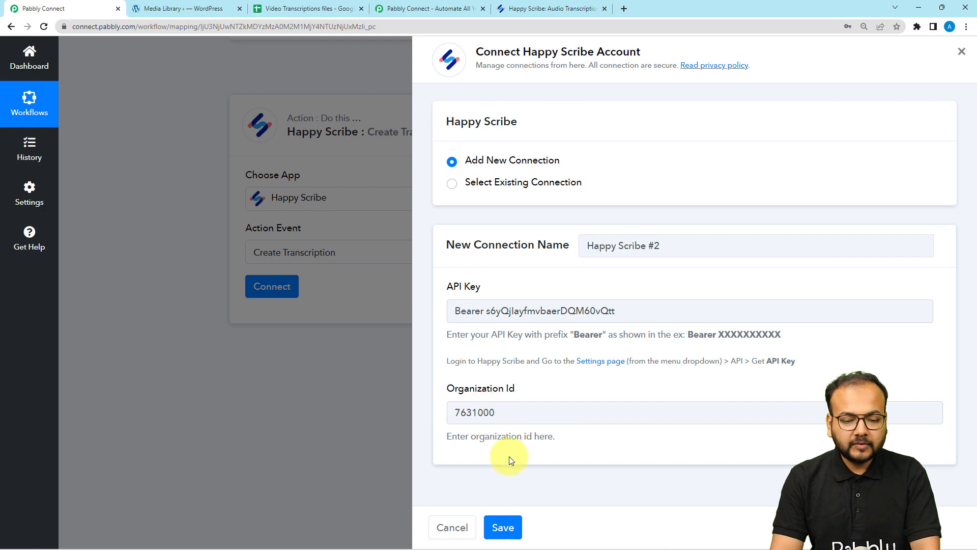
click(511, 518)
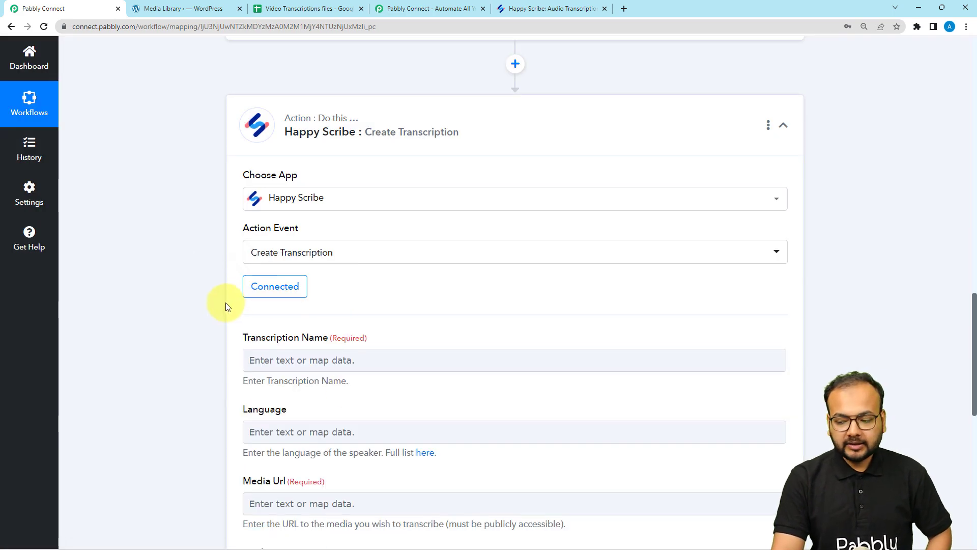
Step: Review the Create Transcription action's input fields and the Video Title entry in the trigger's captured response
scroll(219, 305, down, 3)
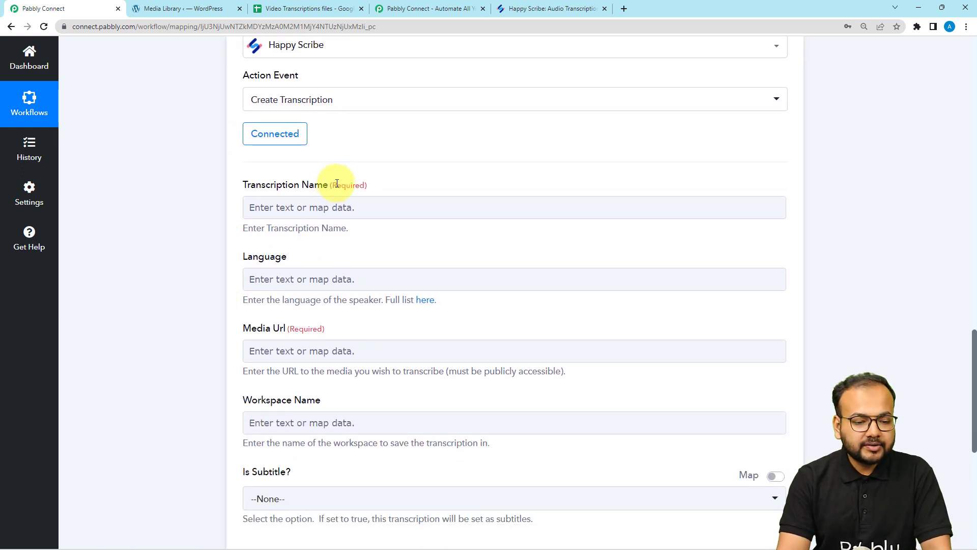
click(292, 274)
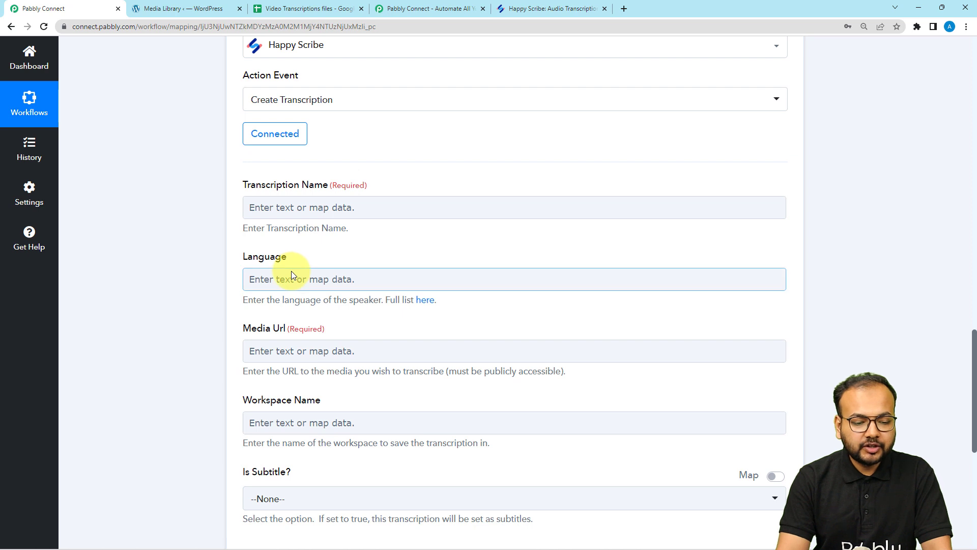
scroll(292, 274, down, 1)
click(249, 291)
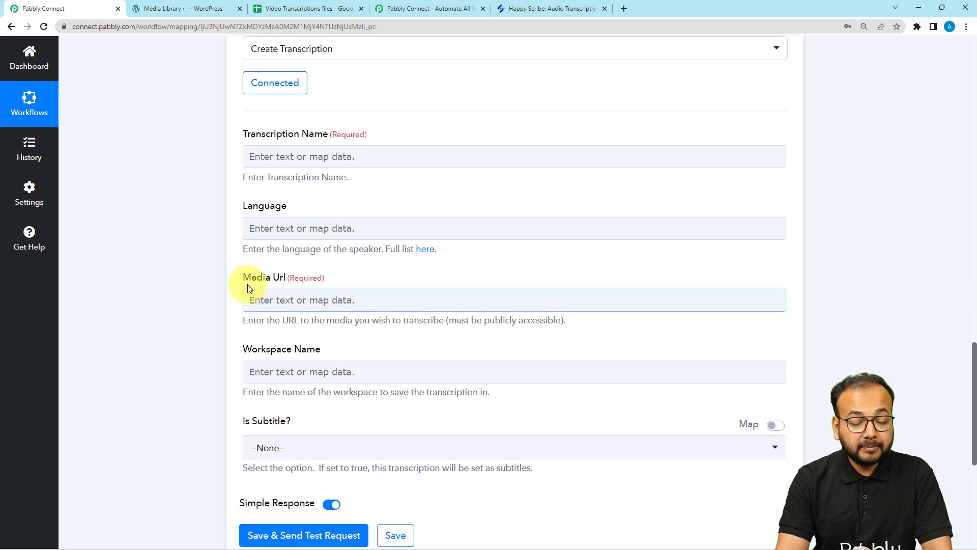
click(309, 367)
click(287, 395)
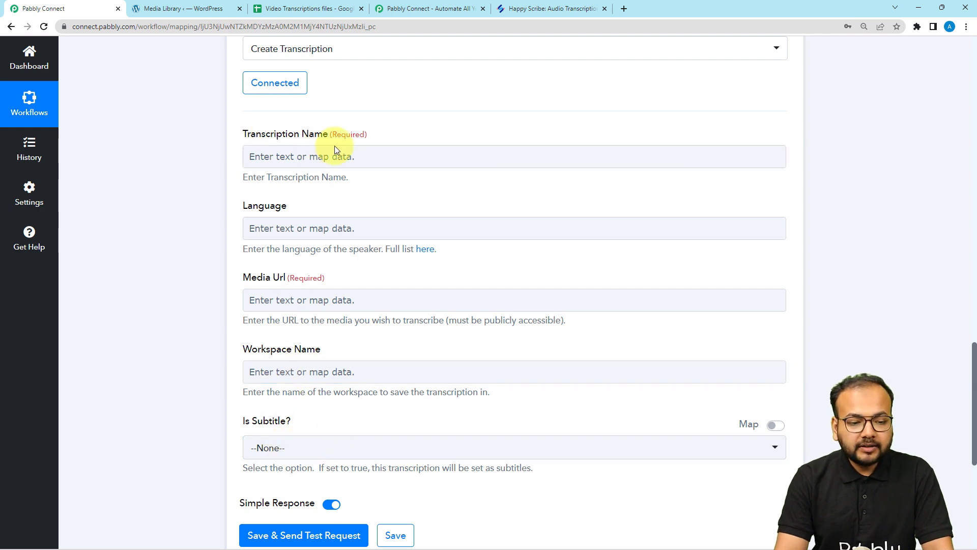
scroll(187, 235, up, 4)
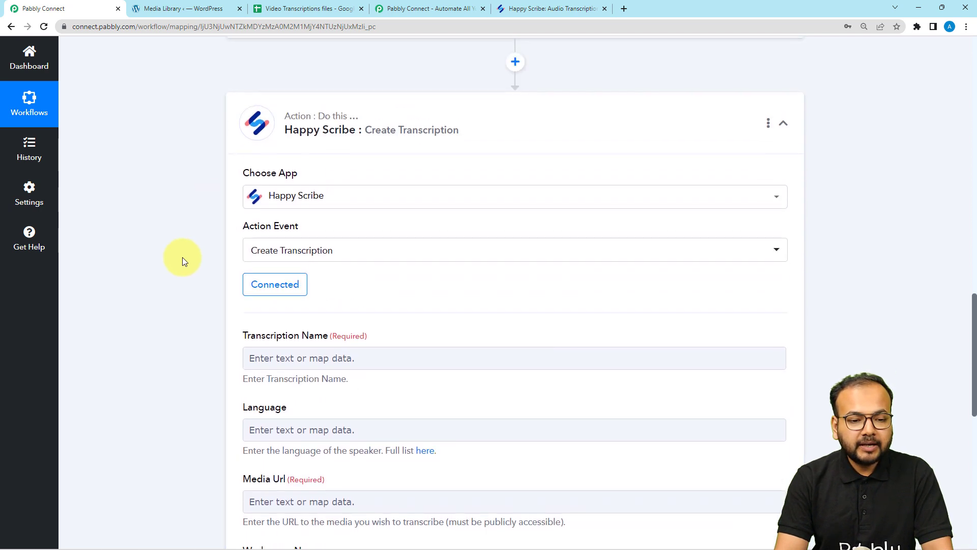
scroll(185, 261, up, 9)
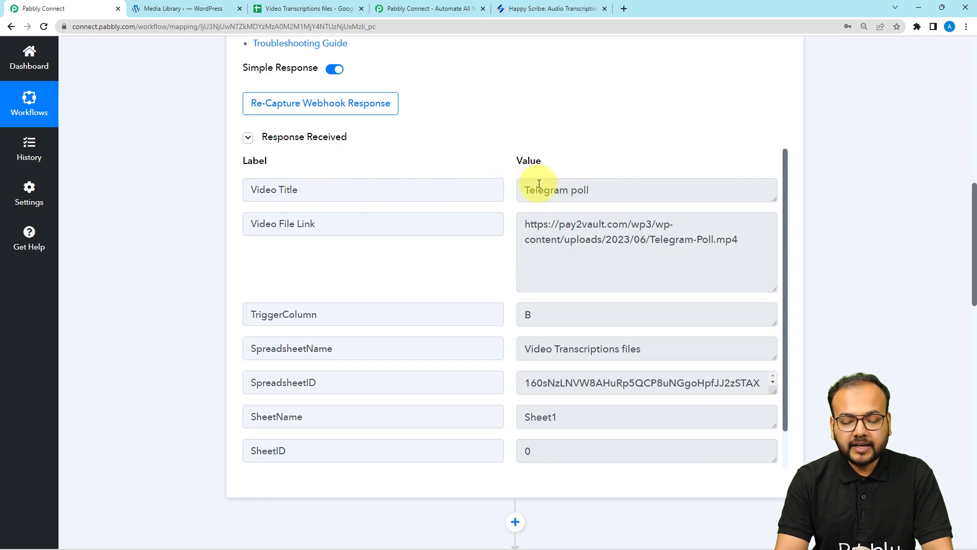
drag(293, 194, 218, 190)
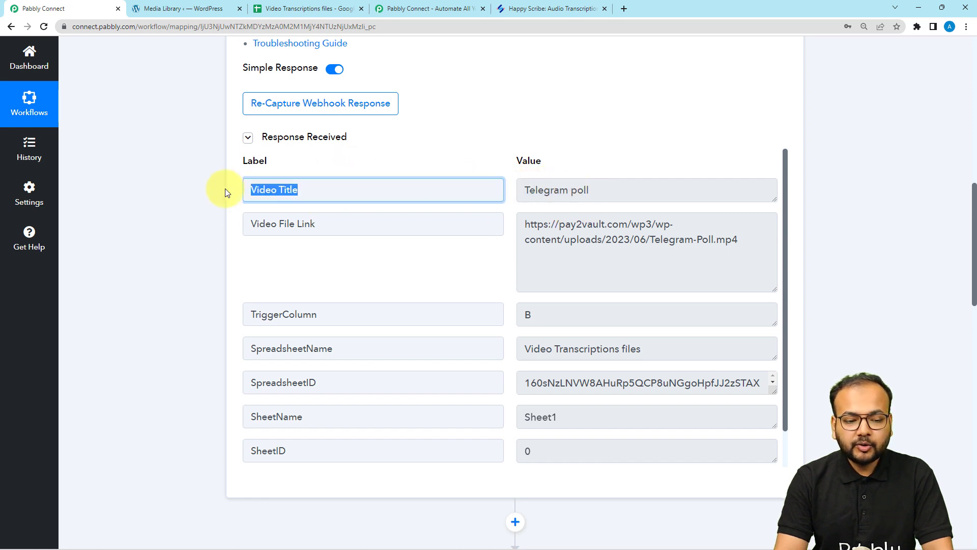
scroll(185, 292, down, 7)
scroll(184, 292, down, 2)
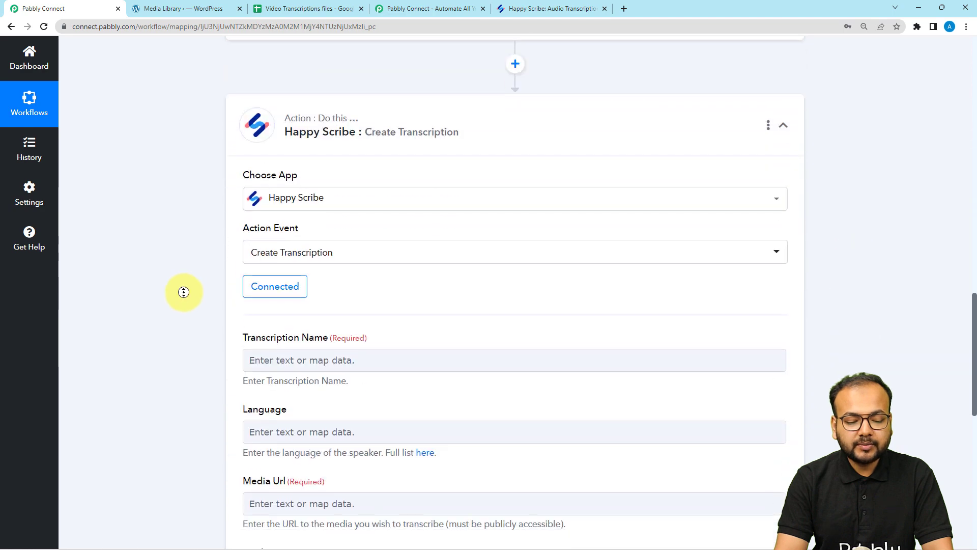
Step: Map the Transcription Name to the Video Title from the Google Sheets trigger
scroll(203, 340, down, 2)
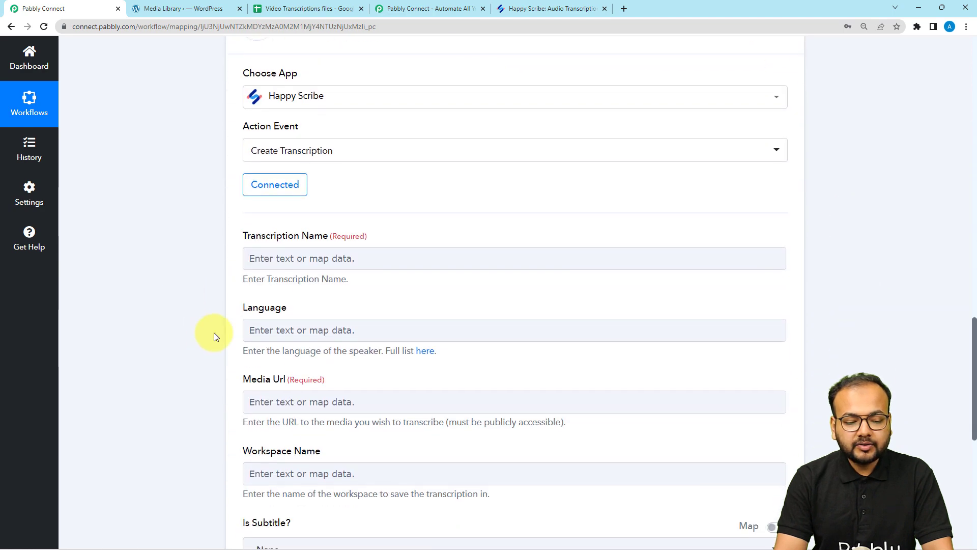
click(276, 253)
scroll(276, 257, down, 2)
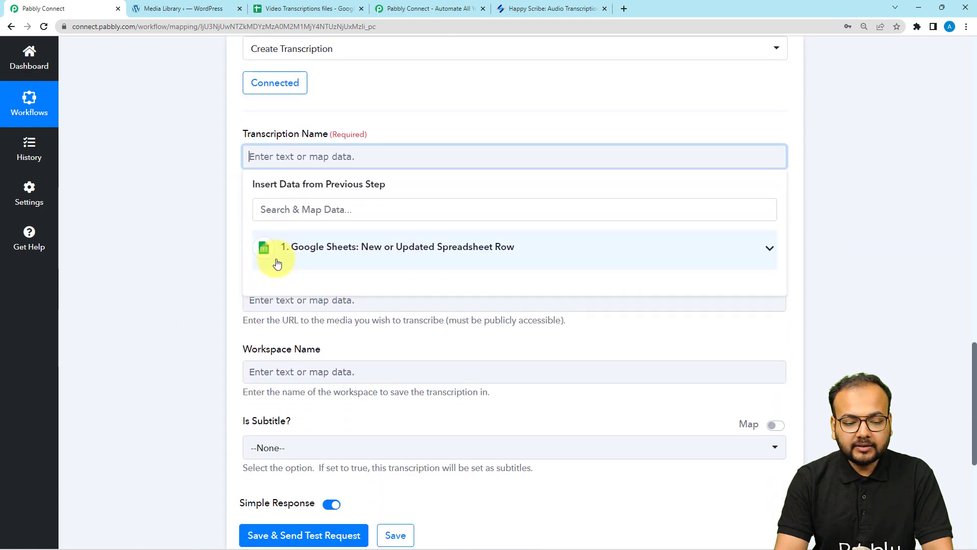
click(336, 262)
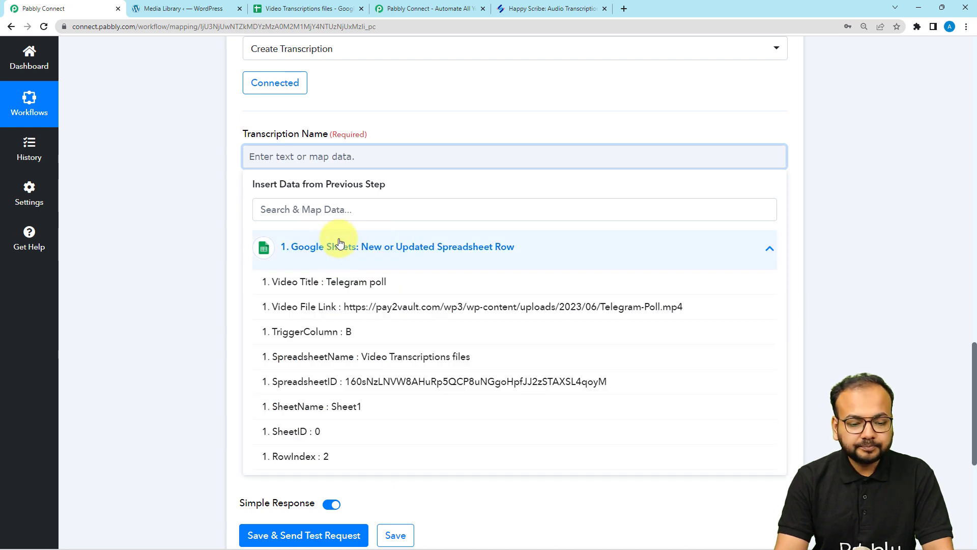
click(308, 288)
click(205, 230)
scroll(210, 227, down, 1)
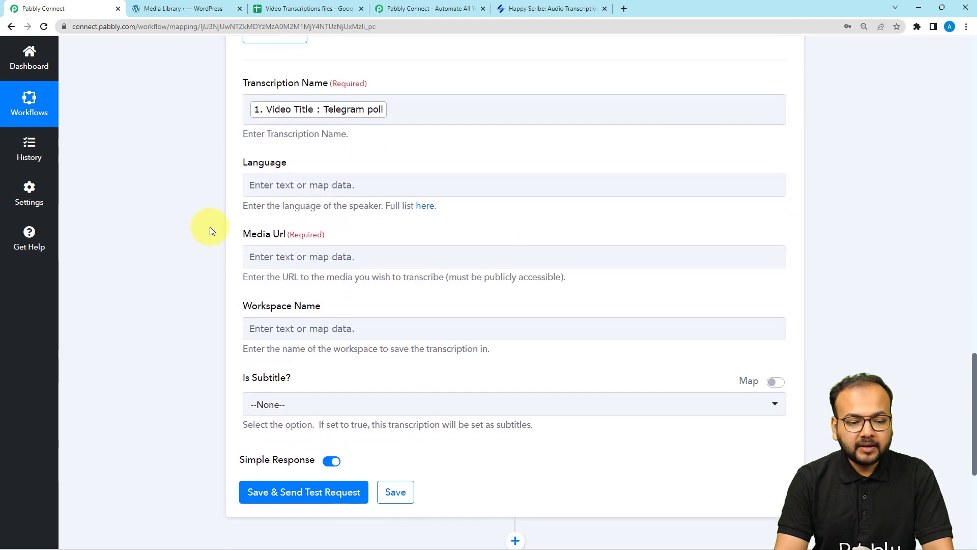
Step: Set the Language of the transcription to en
click(305, 185)
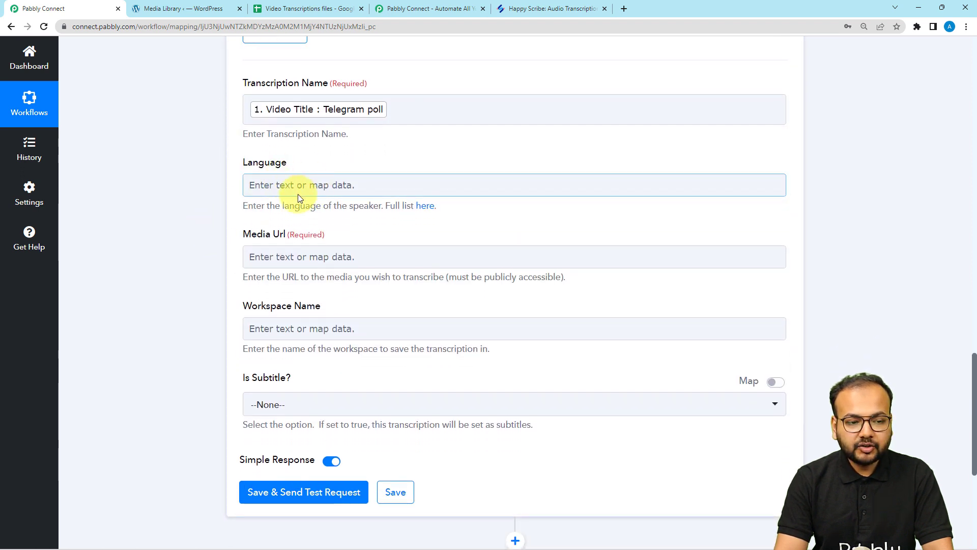
click(316, 188)
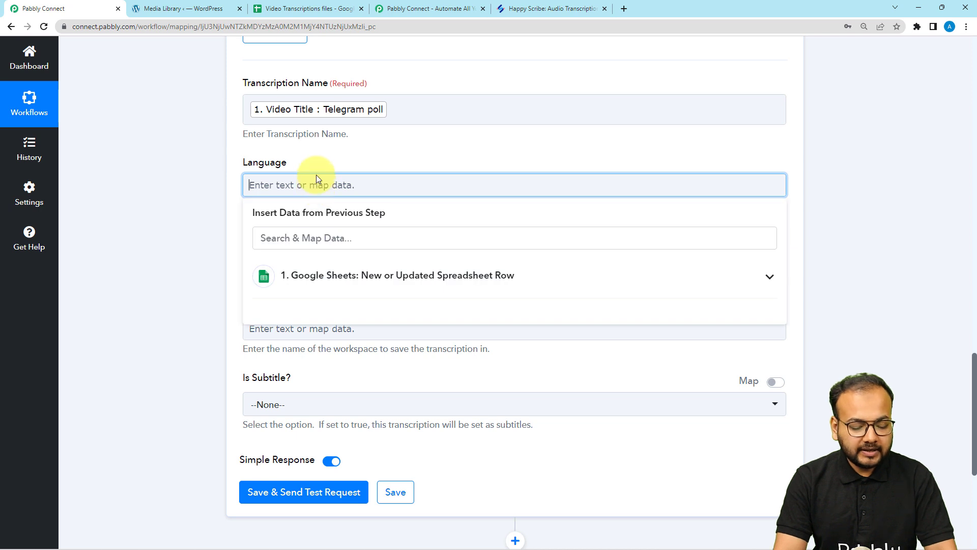
text(en)
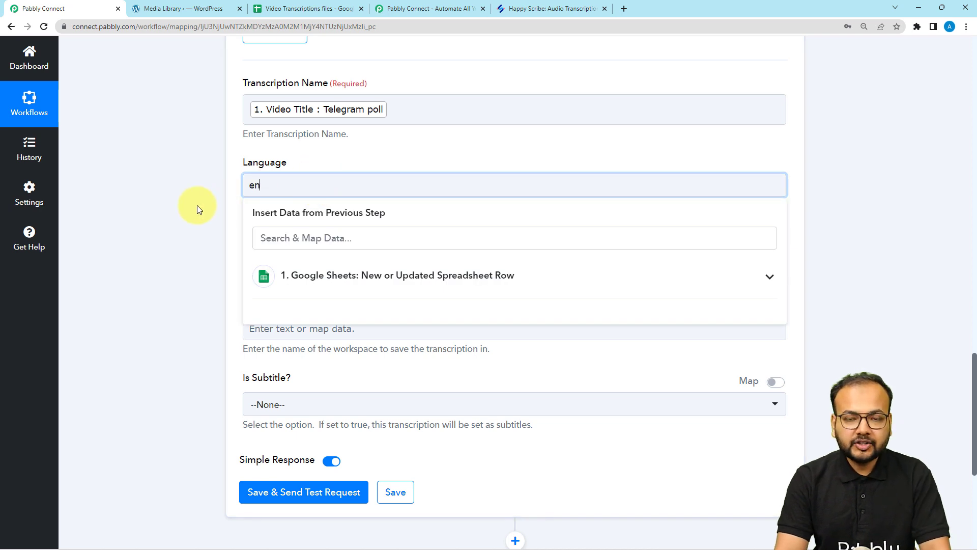
click(171, 224)
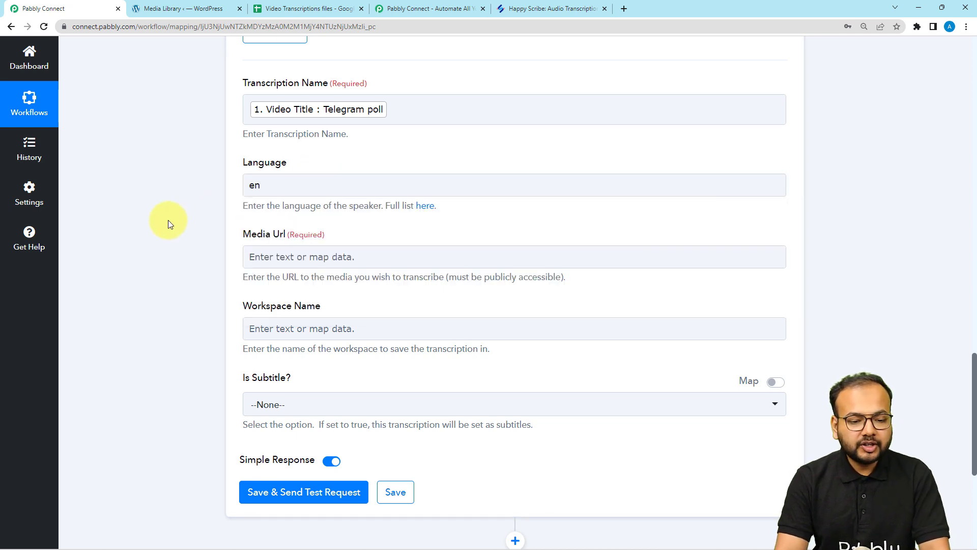
Step: Copy the English (India) code en-IN from Happy Scribe's supported language list and enter it as the transcription's Language in Pabbly Connect
click(426, 212)
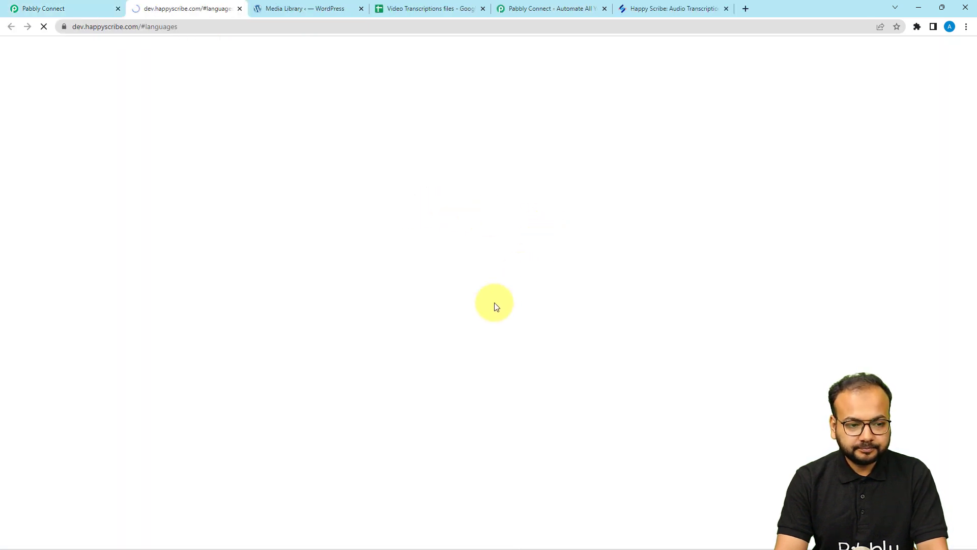
scroll(487, 298, down, 14)
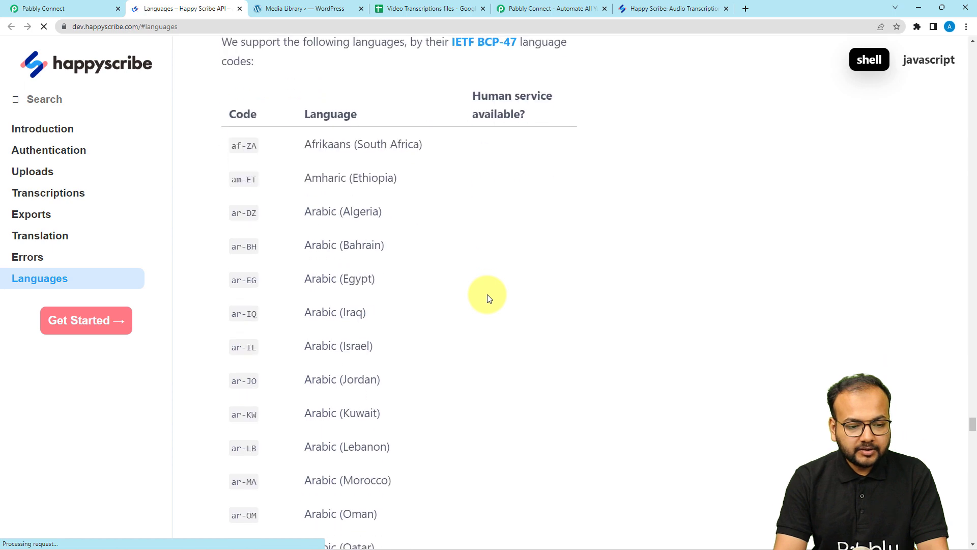
scroll(487, 298, down, 10)
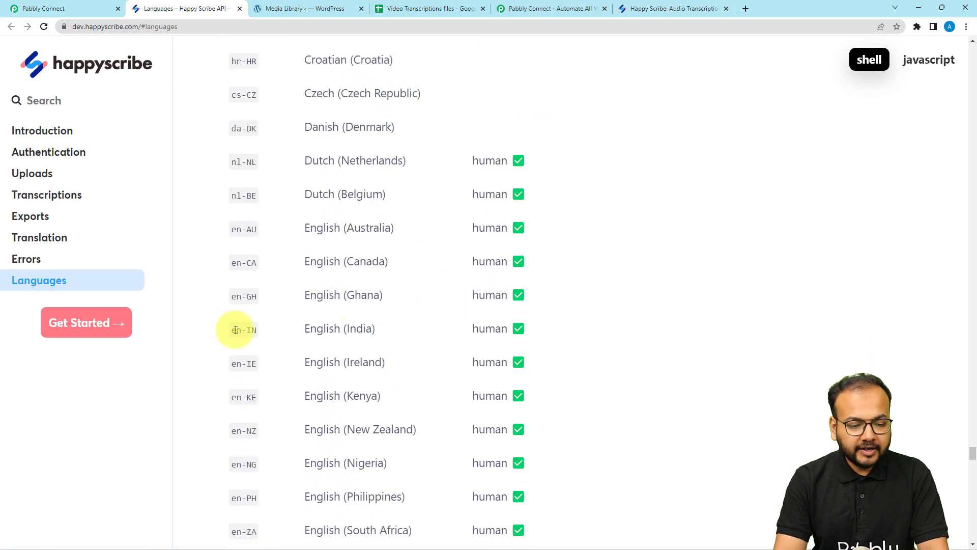
drag(232, 330, 256, 331)
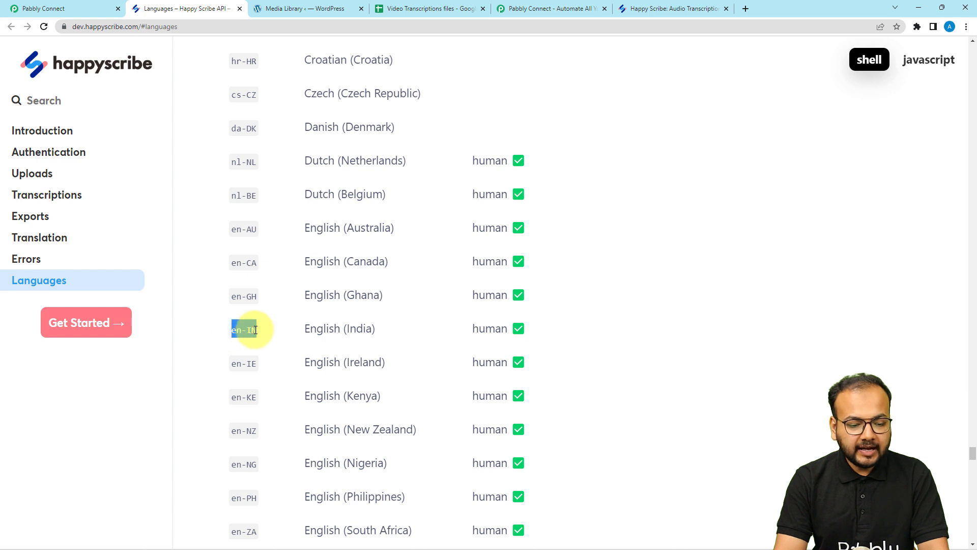
click(85, 10)
click(314, 181)
click(186, 174)
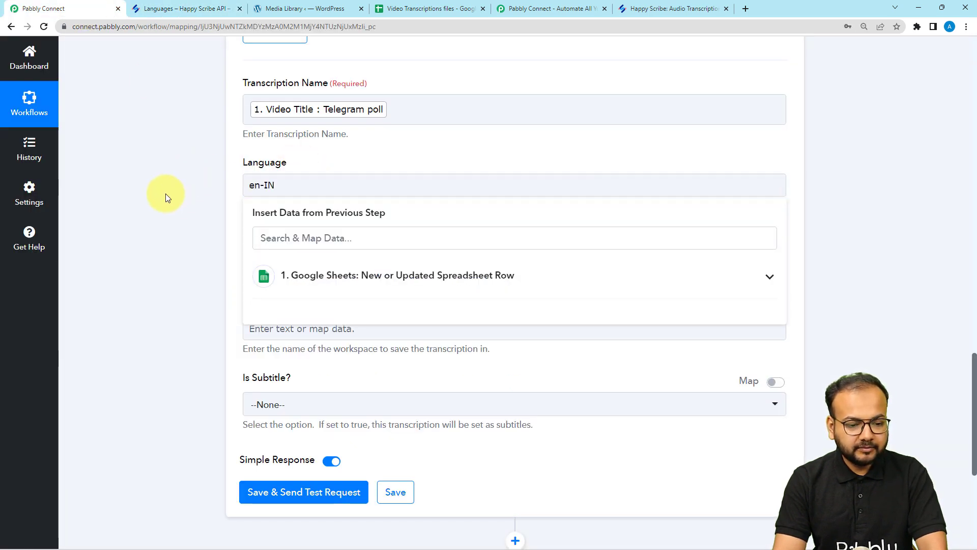
Step: Map the Media Url to the Video File Link from the Google Sheets trigger
click(275, 266)
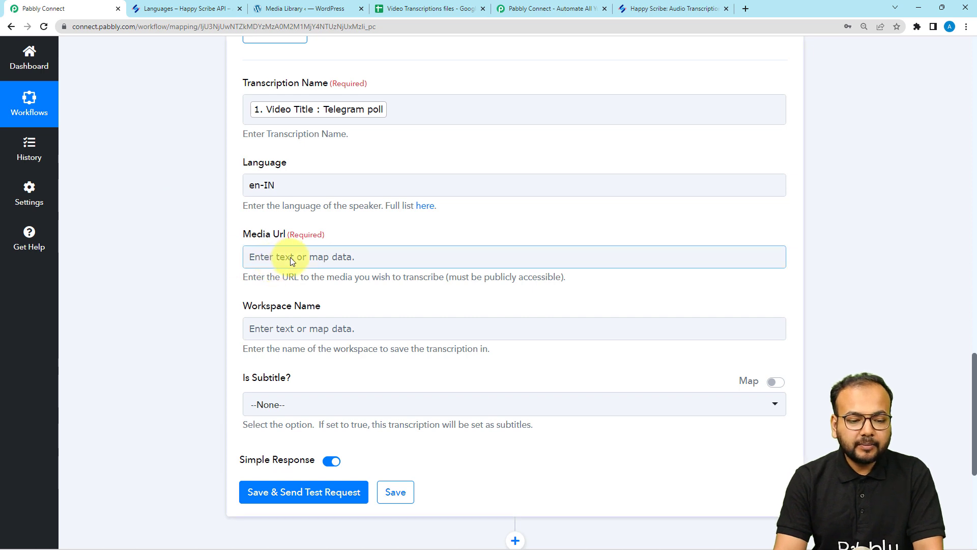
click(291, 257)
scroll(305, 244, down, 3)
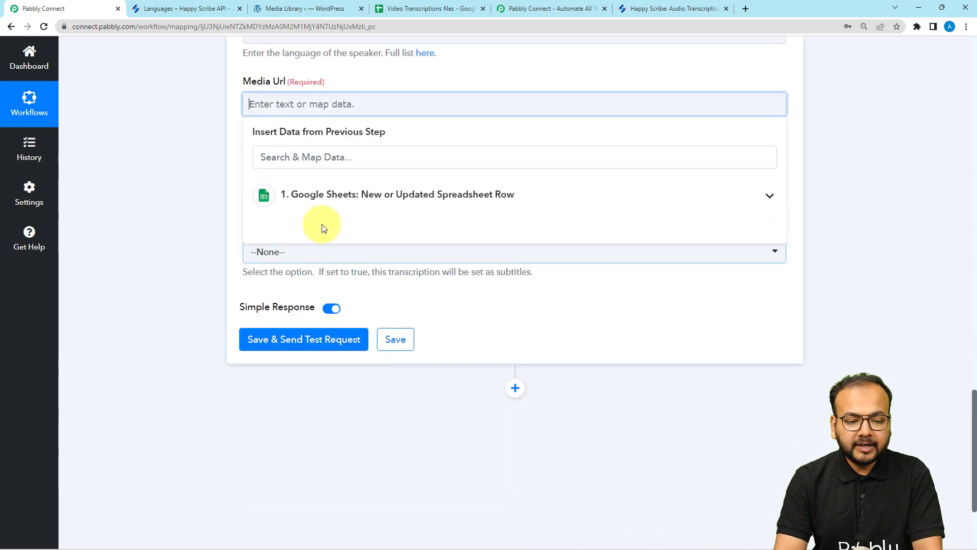
click(323, 213)
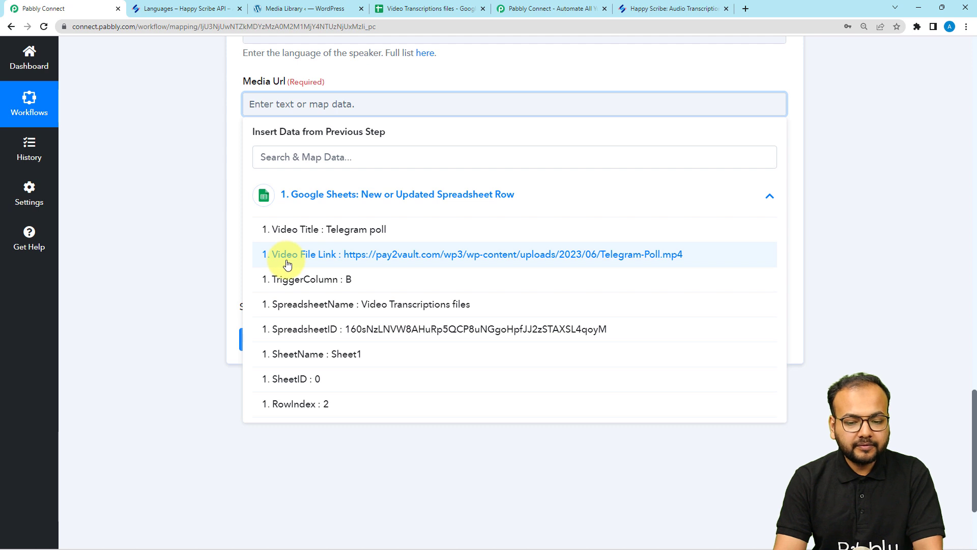
click(360, 260)
click(209, 135)
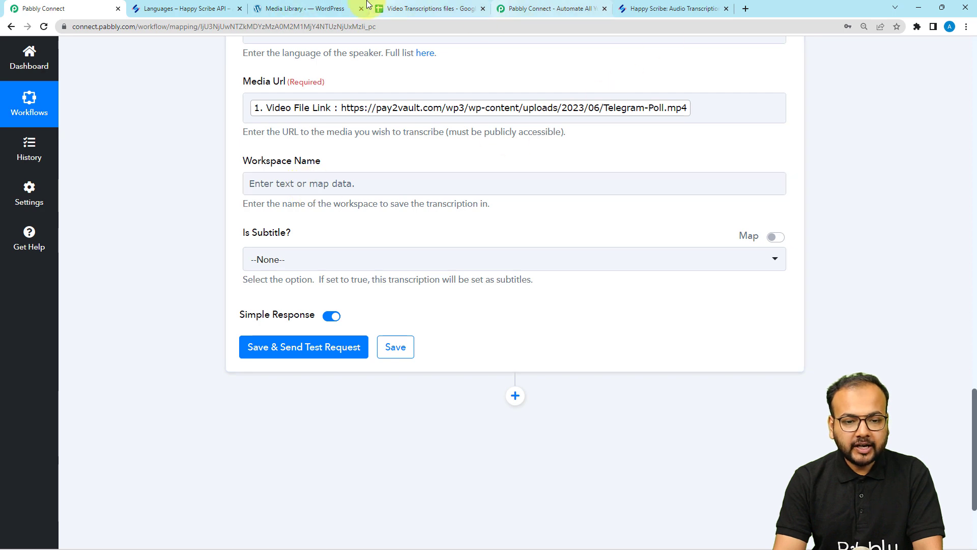
Step: Look up the current workspace in Happy Scribe and enter its name as the Workspace Name in Pabbly Connect
click(640, 9)
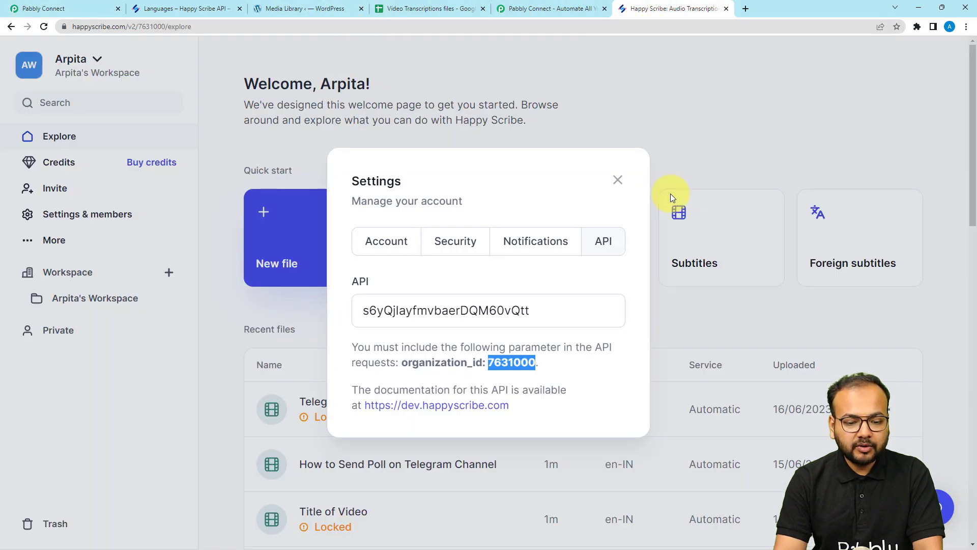
click(618, 180)
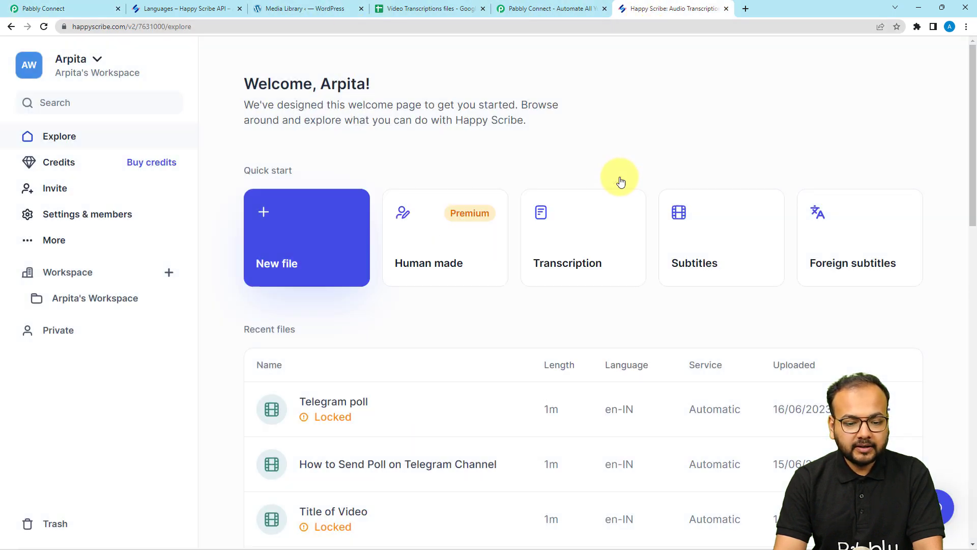
click(80, 75)
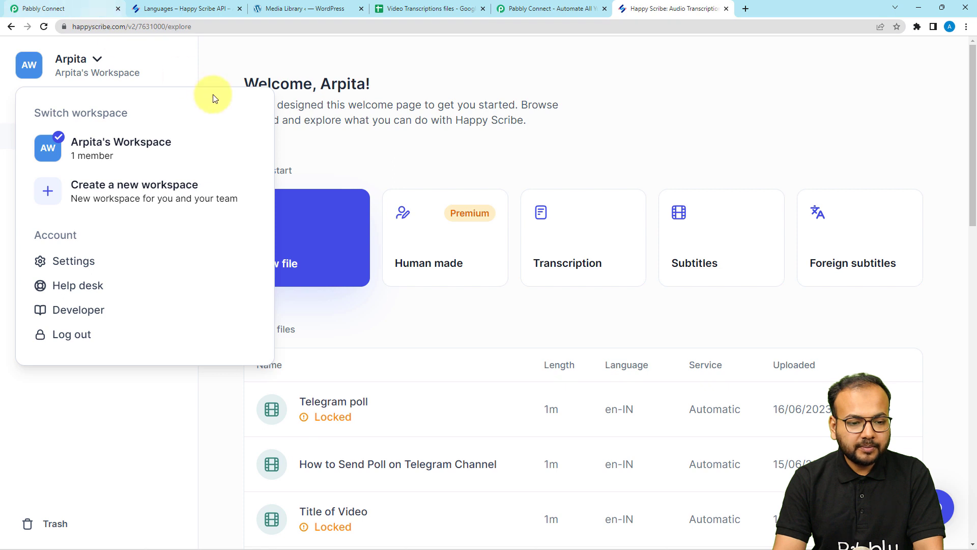
click(39, 6)
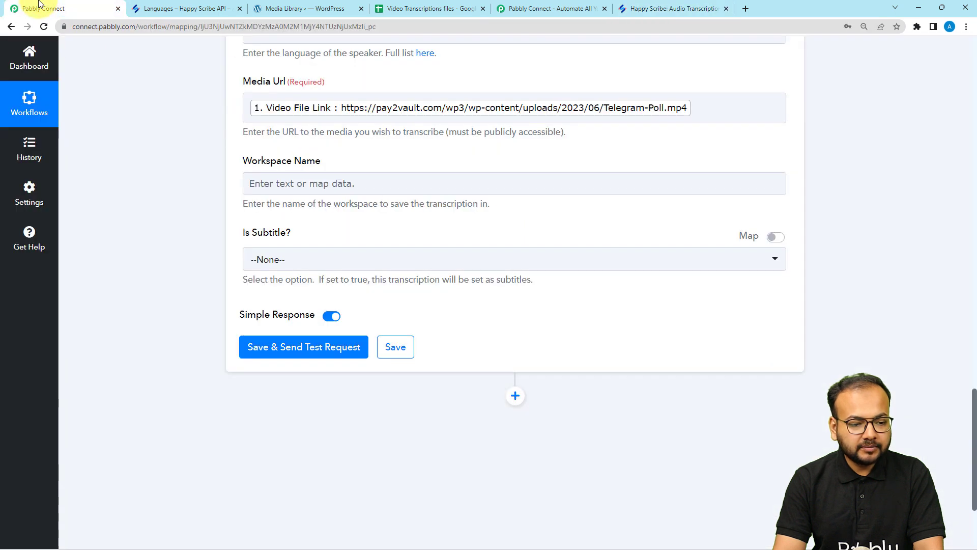
click(273, 185)
text(Arpita's workspace)
click(195, 264)
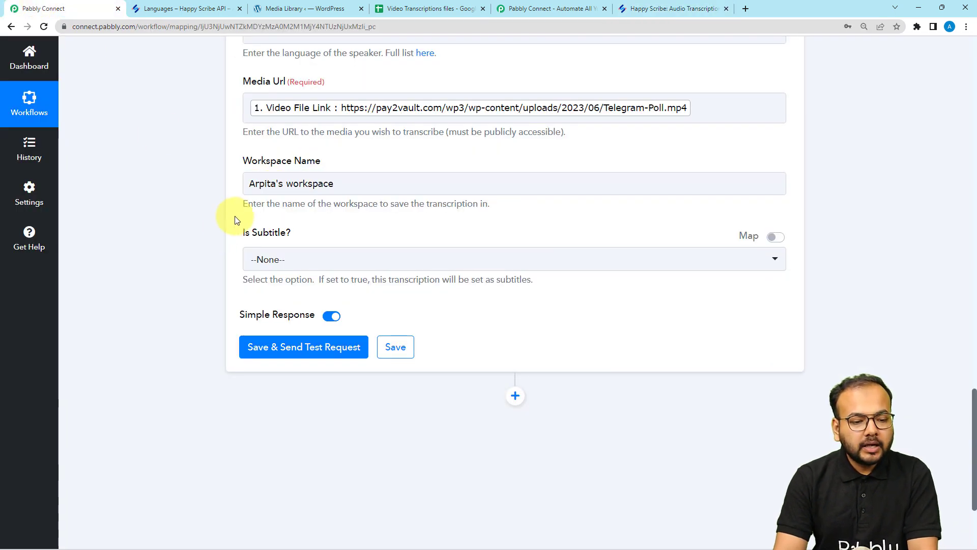
Step: Set the Is Subtitle? option of the Create Transcription action to True
click(298, 268)
click(269, 335)
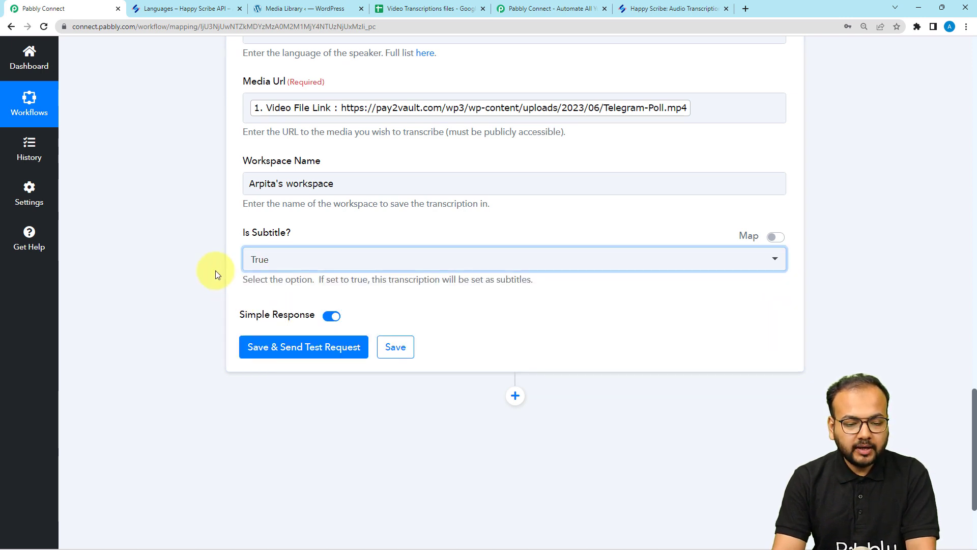
click(215, 273)
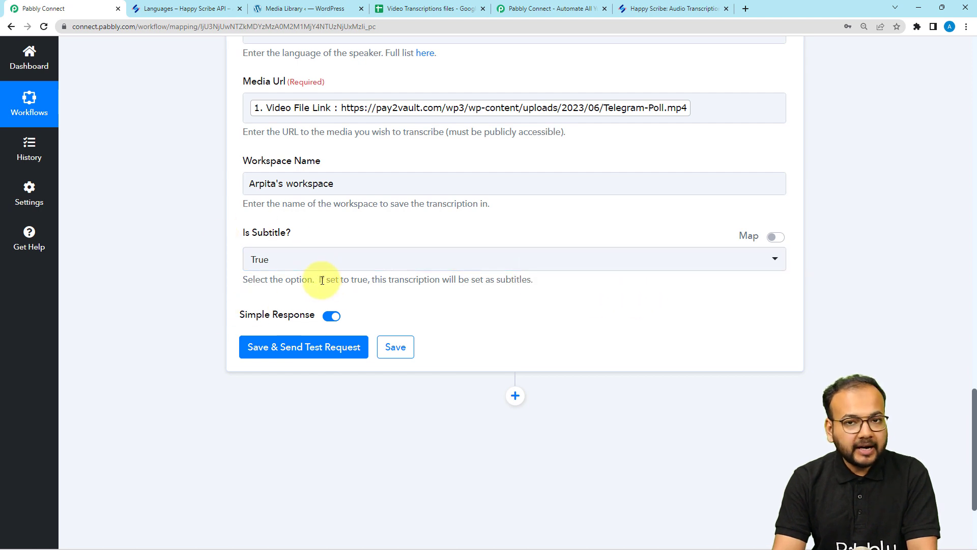
Step: Save the Create Transcription action, send a test request and review the fields of the response
click(253, 362)
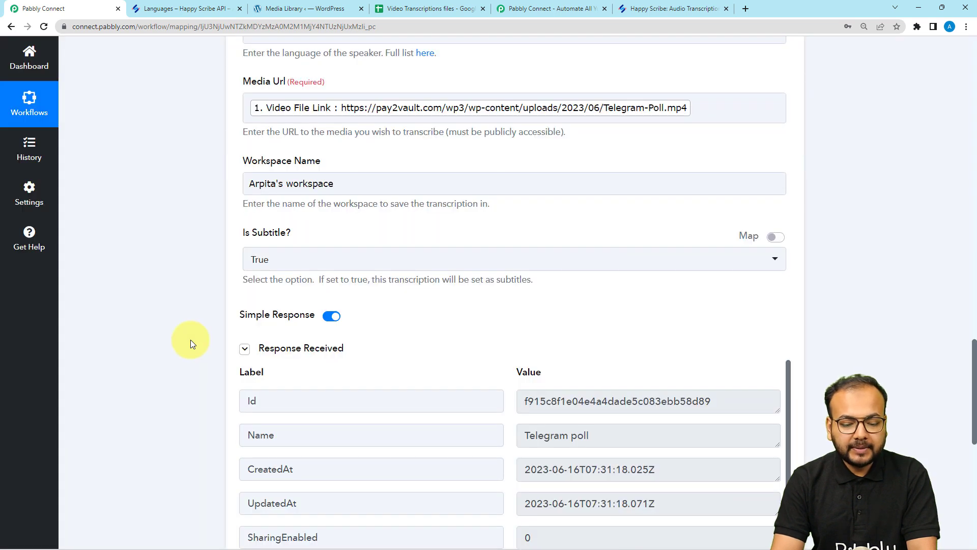
scroll(190, 340, down, 4)
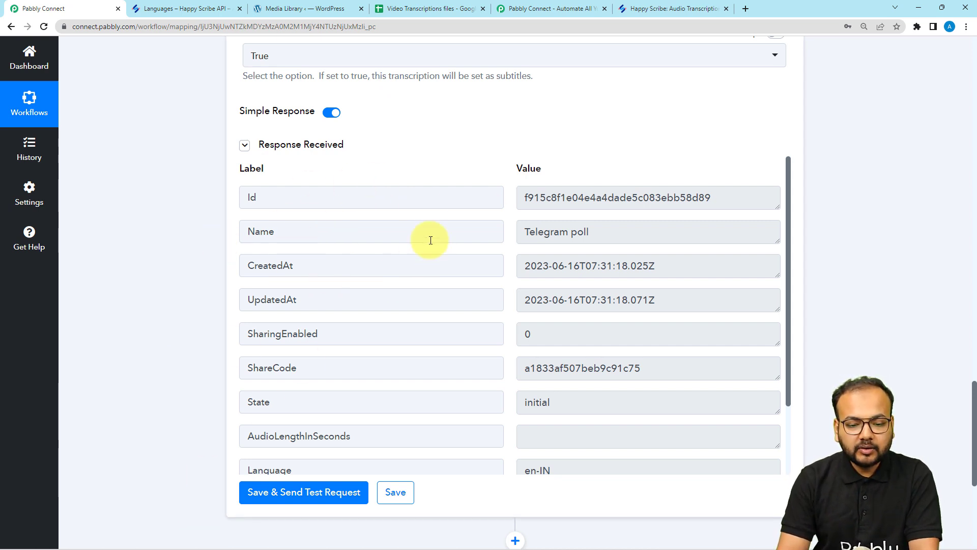
scroll(206, 290, down, 4)
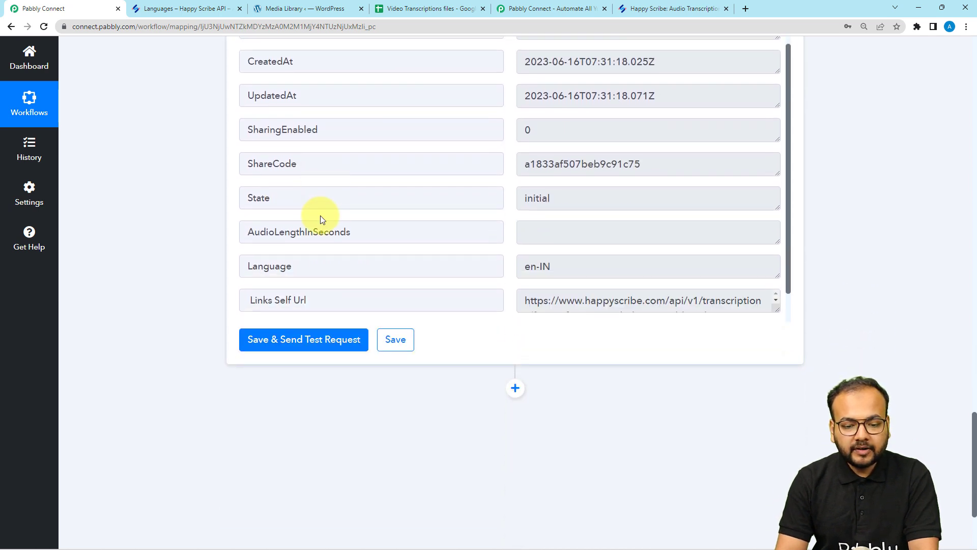
scroll(322, 218, down, 1)
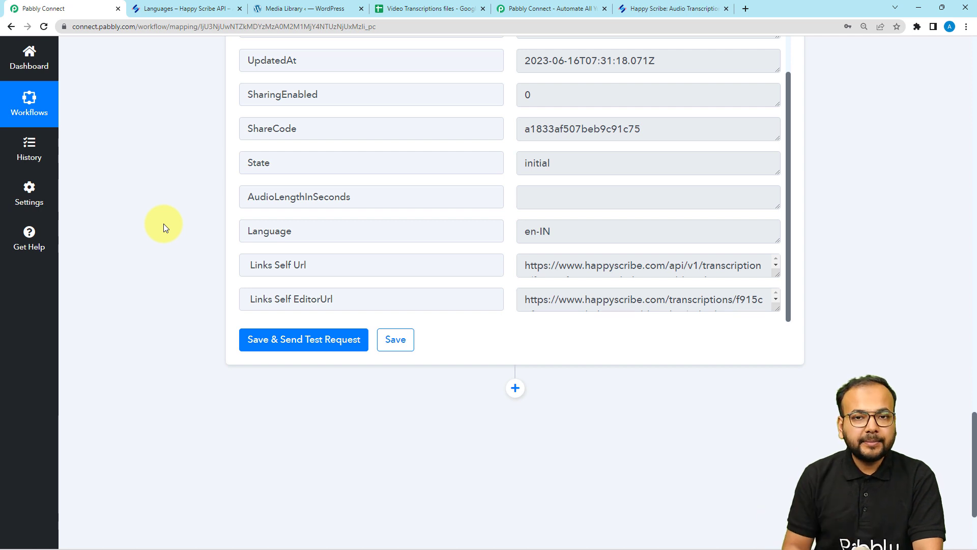
Step: Add a Happy Scribe action with the Create Export event and connect it through the existing Happy Scribe #2 connection
scroll(191, 114, down, 3)
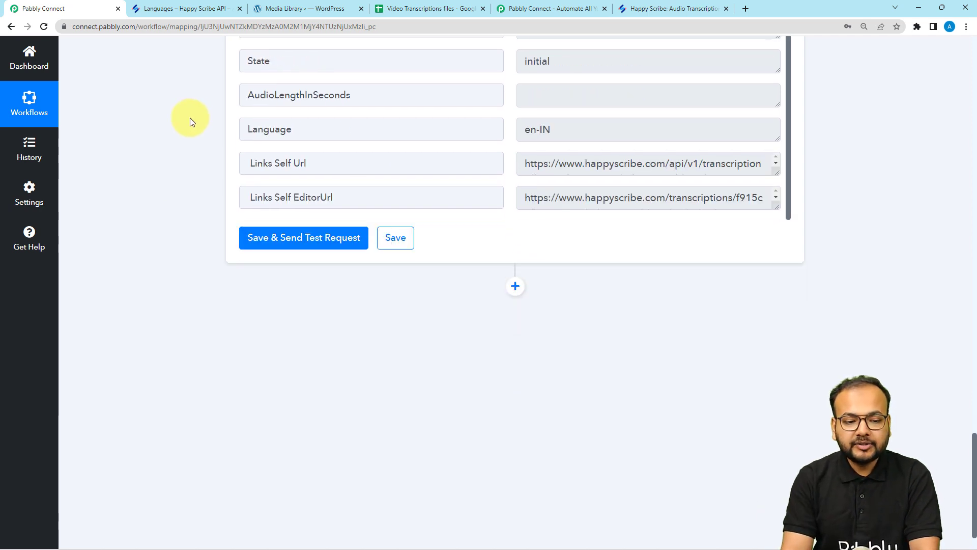
scroll(206, 191, down, 1)
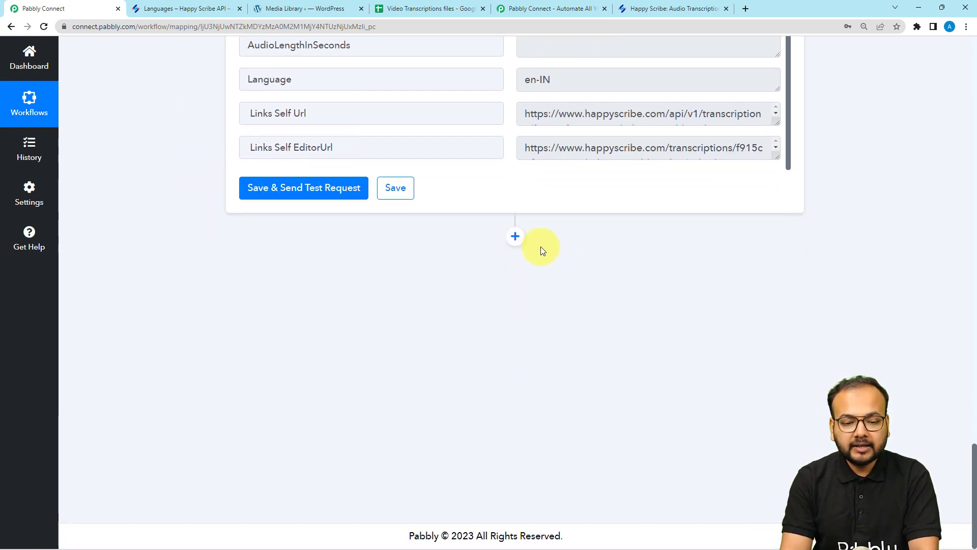
click(515, 237)
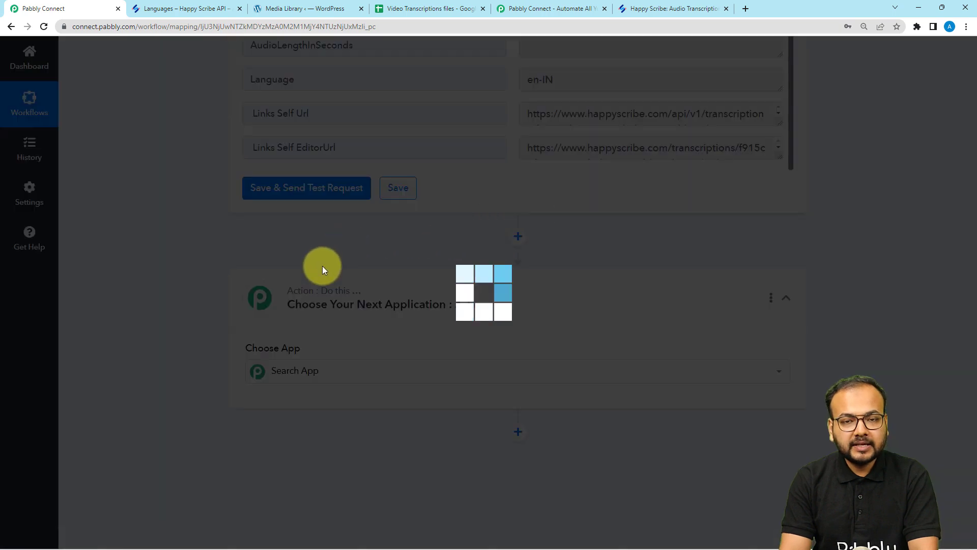
scroll(322, 265, down, 3)
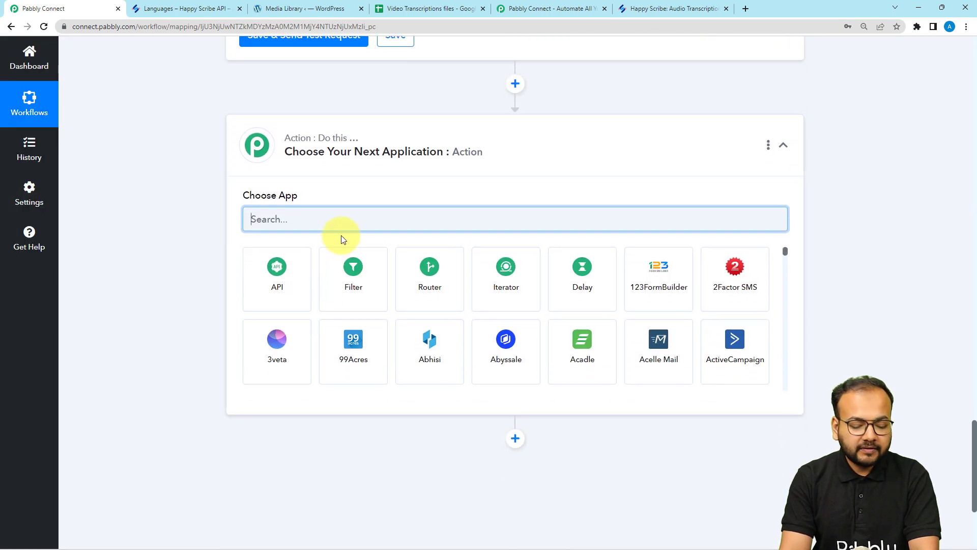
text(h)
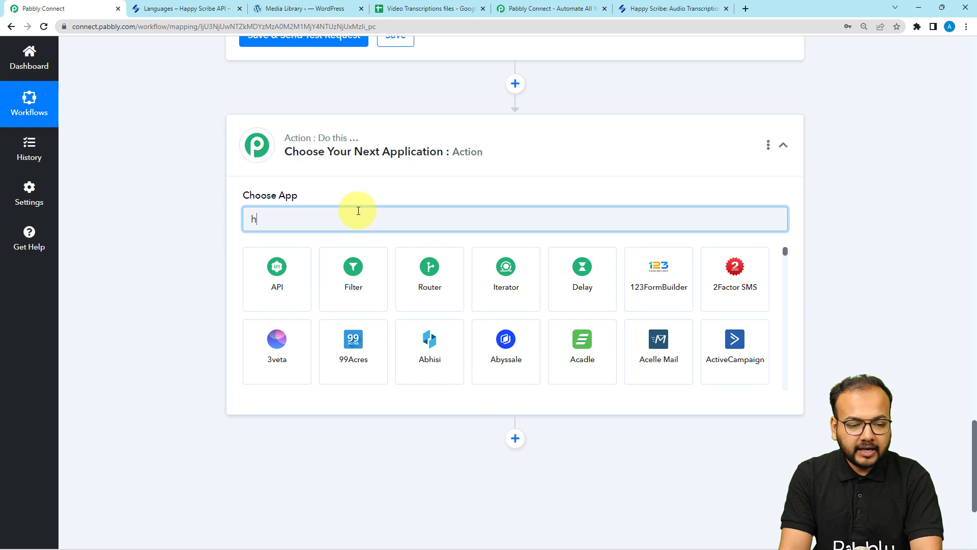
text(a)
click(582, 351)
click(327, 277)
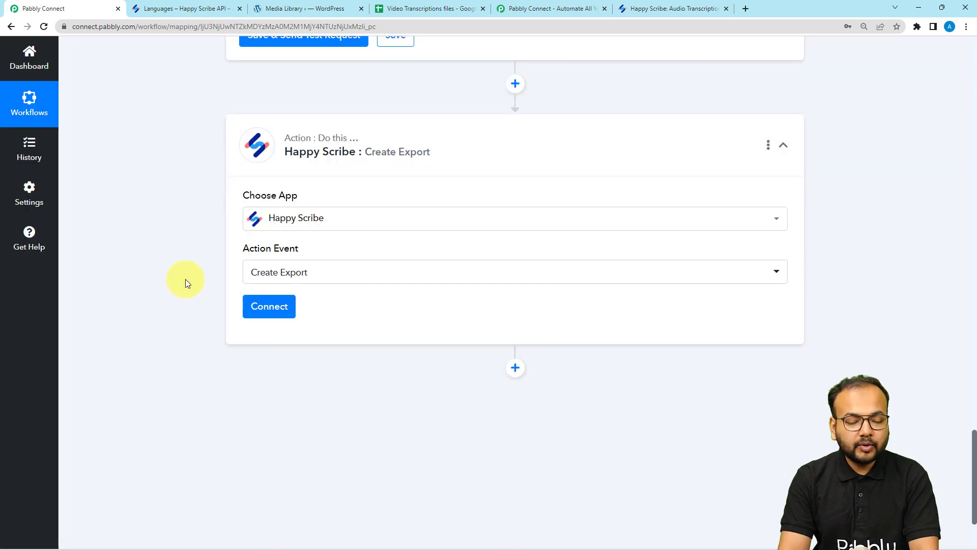
click(265, 306)
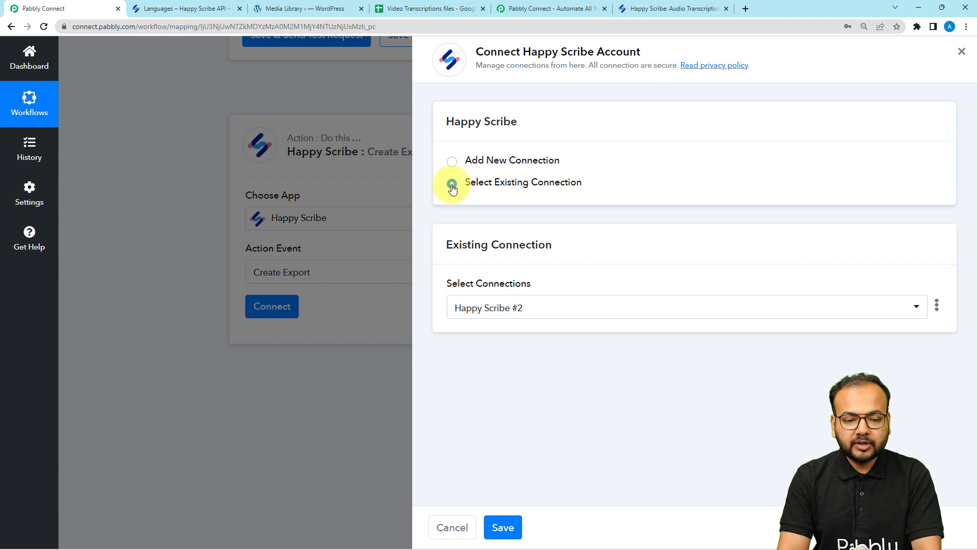
click(503, 527)
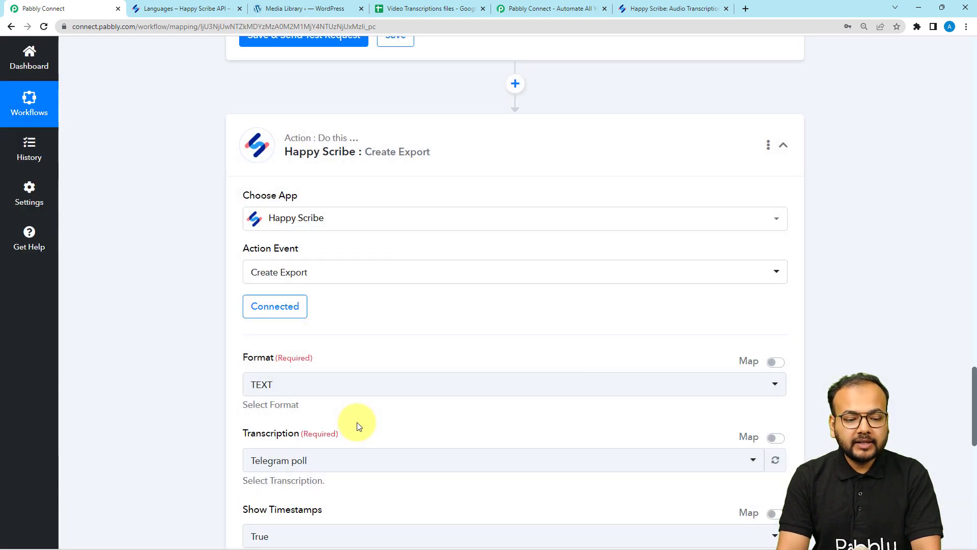
Step: Set the Format of the Create Export action to PDF
scroll(224, 328, down, 3)
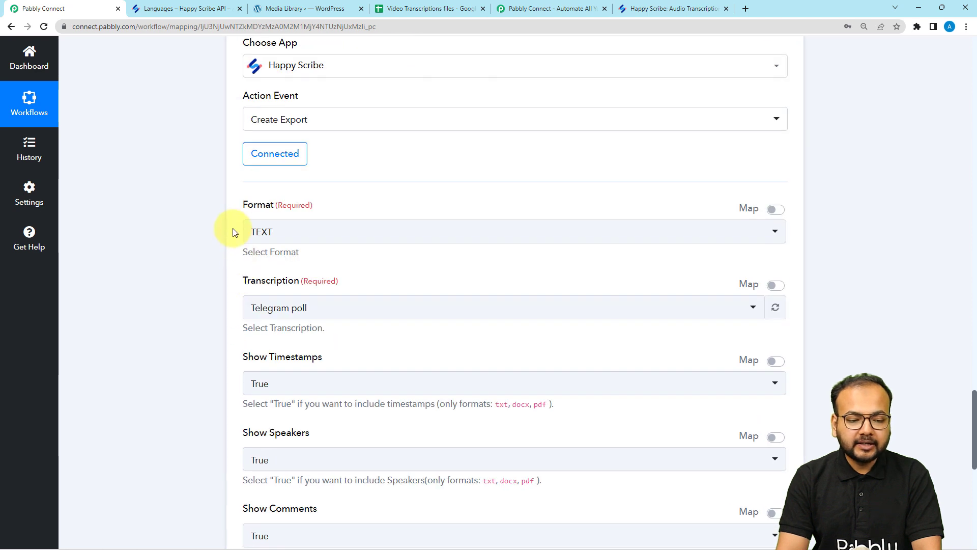
scroll(279, 220, down, 1)
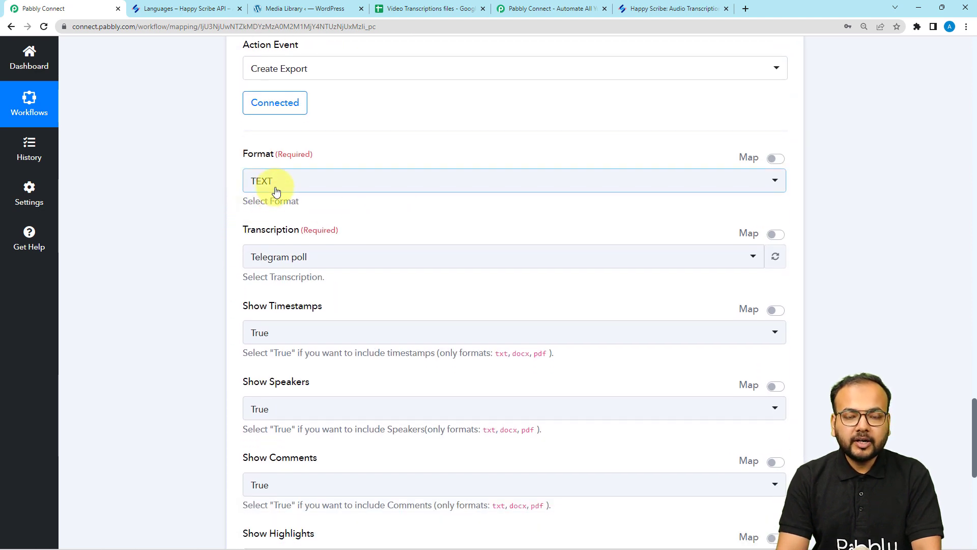
click(275, 190)
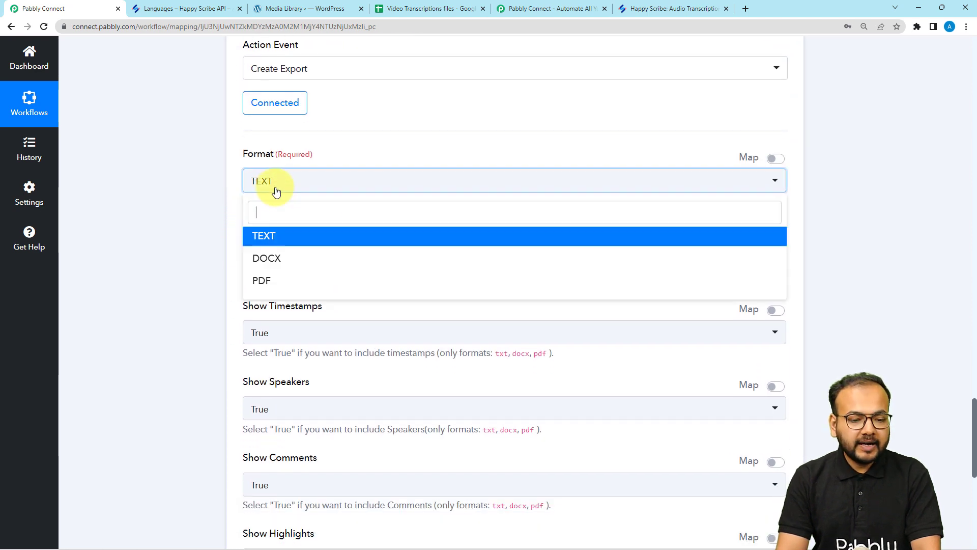
click(257, 281)
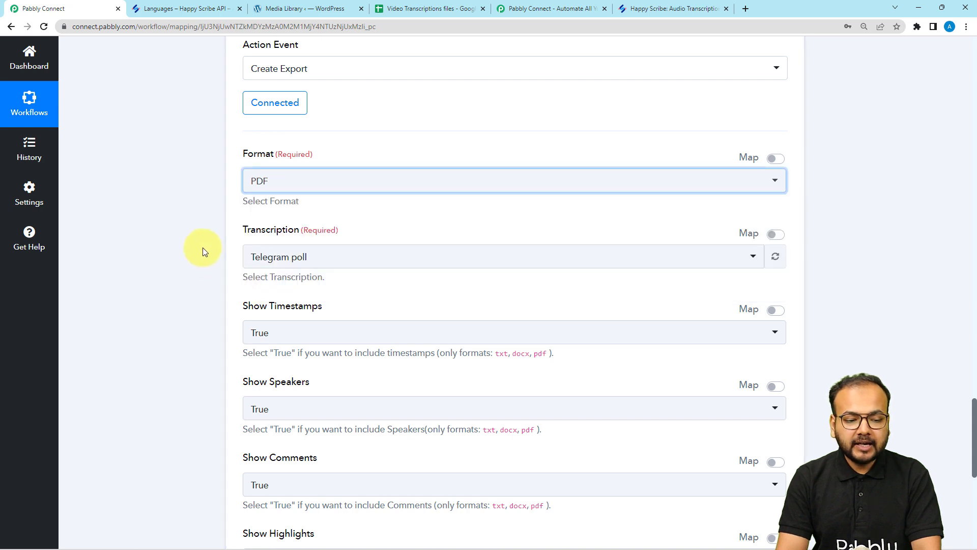
Step: Enable mapping for the Transcription field of the Create Export action and clear its preset transcription ID
scroll(203, 247, down, 2)
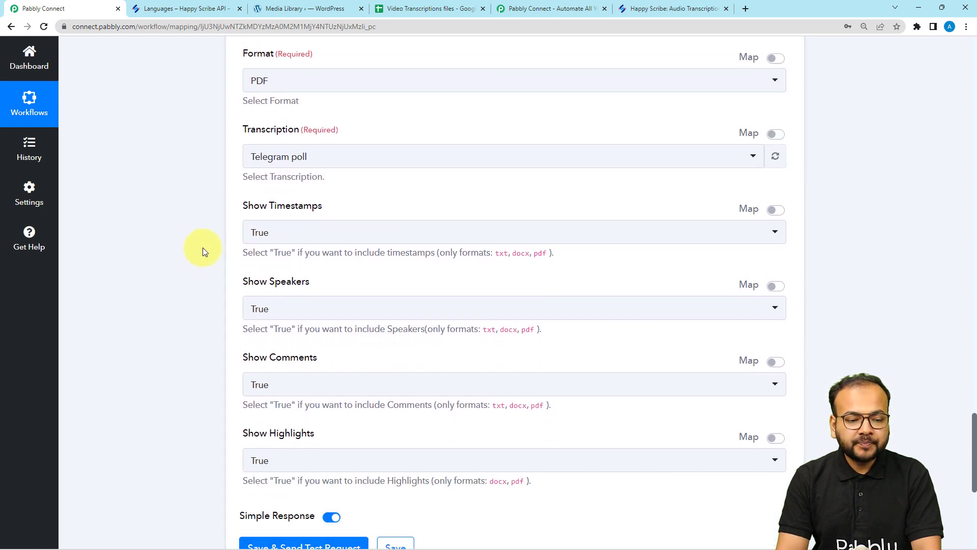
click(323, 160)
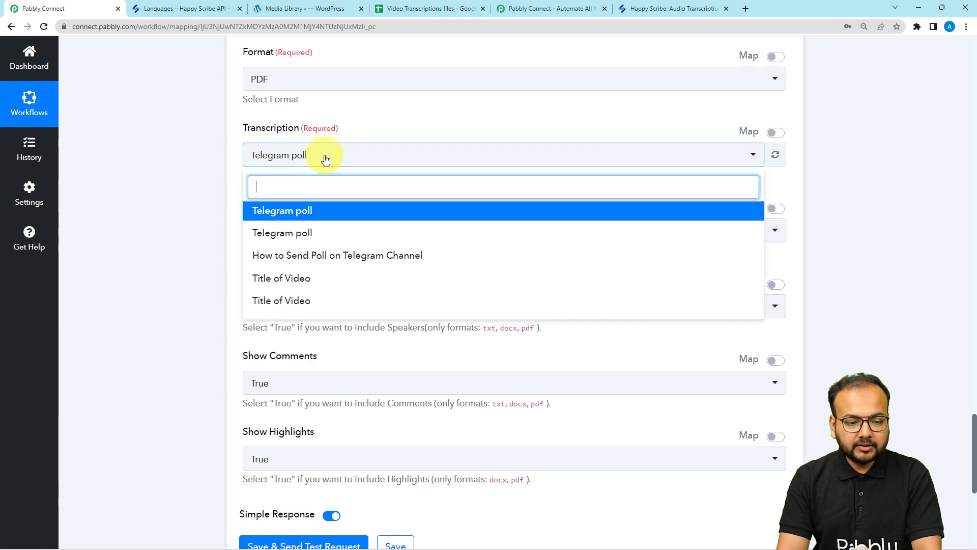
click(273, 166)
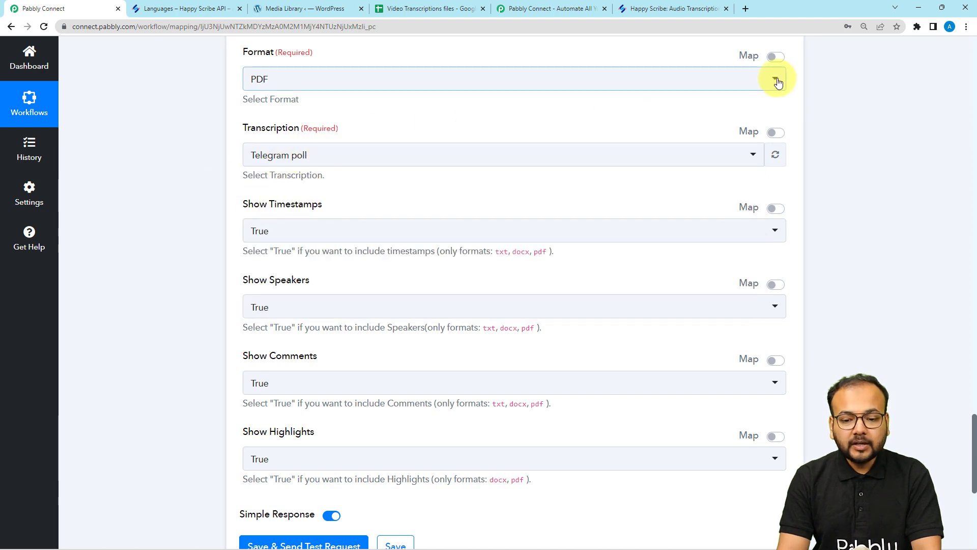
scroll(227, 216, up, 1)
scroll(227, 215, up, 5)
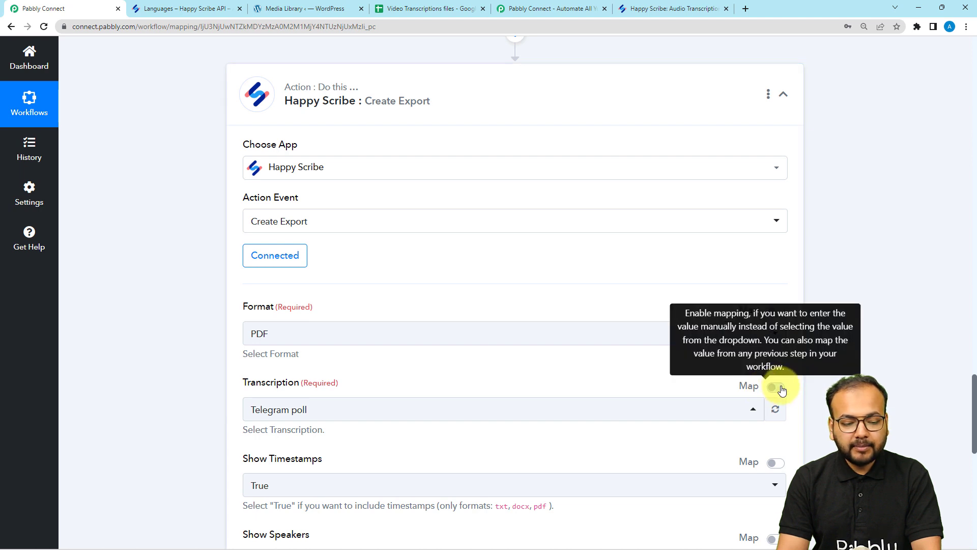
click(782, 389)
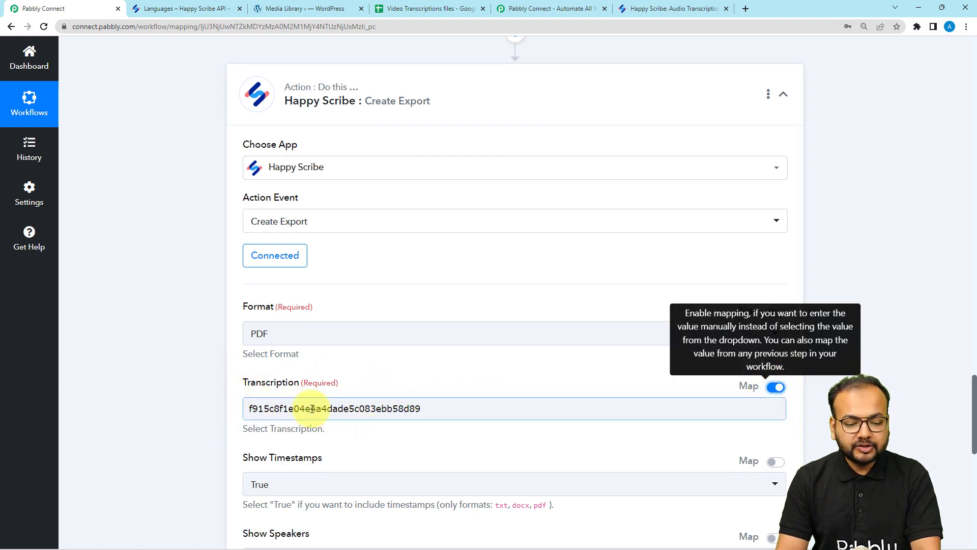
click(429, 412)
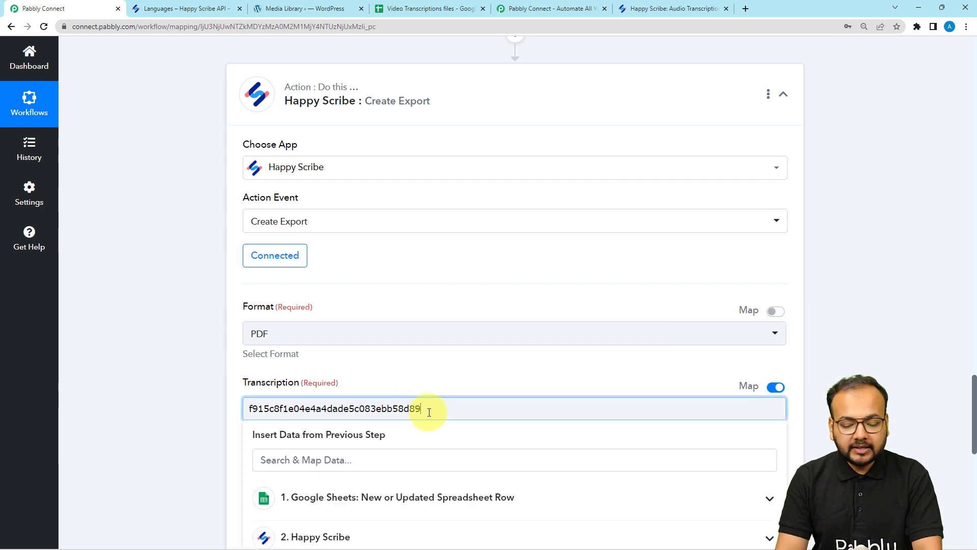
key(BackSpace)
key(BackSpace)
key(BackSpace)
key(BackSpace)
key(BackSpace)
key(BackSpace)
key(BackSpace)
key(BackSpace)
key(BackSpace)
key(BackSpace)
key(BackSpace)
key(BackSpace)
key(BackSpace)
key(BackSpace)
key(BackSpace)
key(BackSpace)
key(BackSpace)
key(BackSpace)
key(BackSpace)
key(BackSpace)
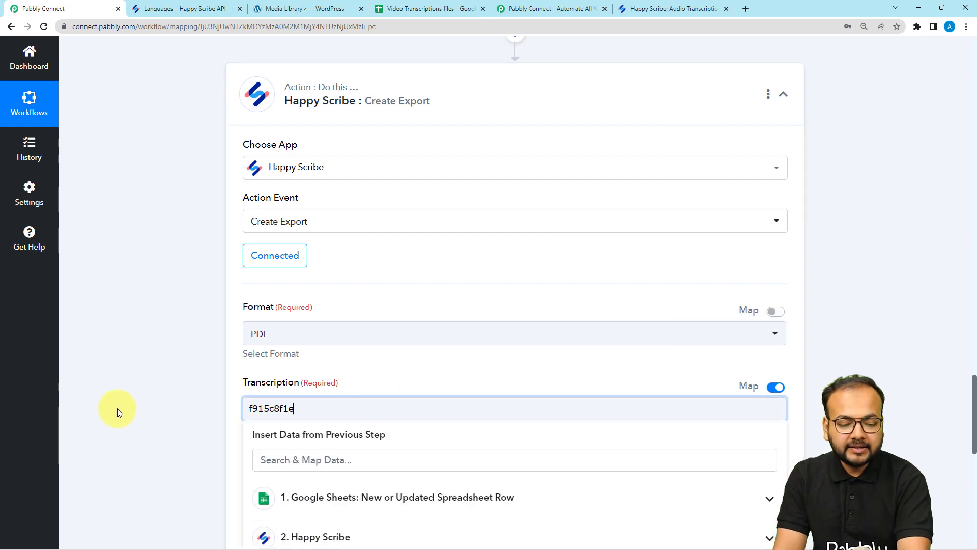
click(147, 397)
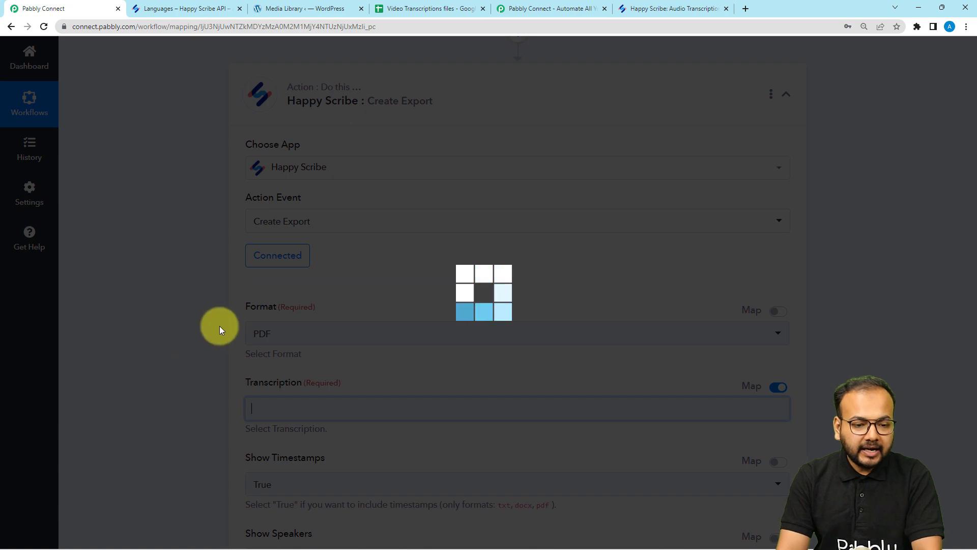
Step: Check the Id in the Create Transcription response and map the Id from step 2, Happy Scribe, into the Transcription field
scroll(196, 297, up, 8)
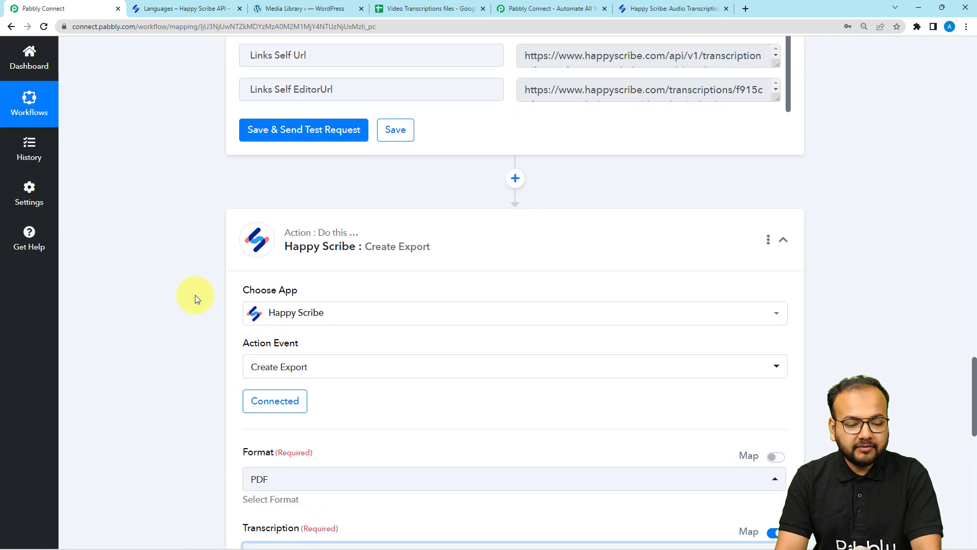
scroll(195, 294, up, 1)
scroll(375, 305, up, 3)
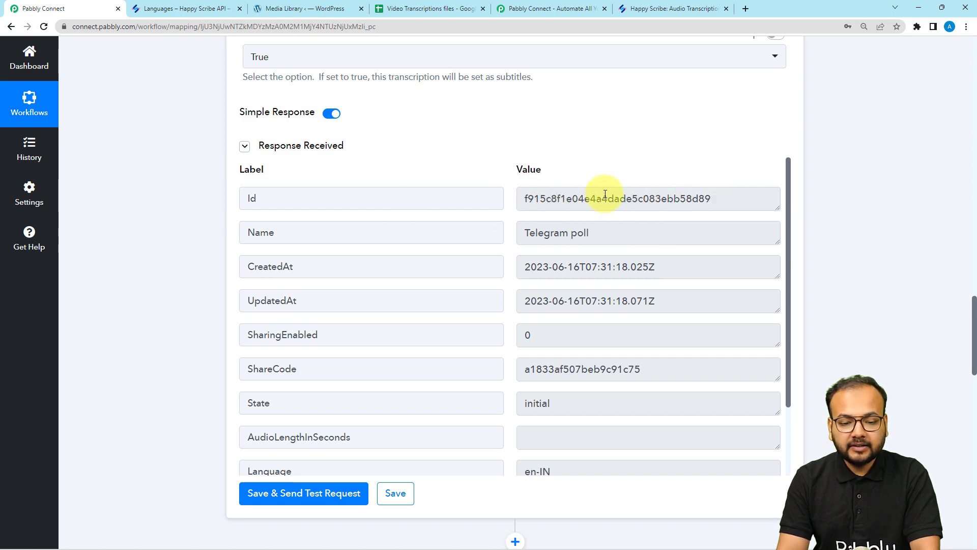
scroll(145, 228, down, 10)
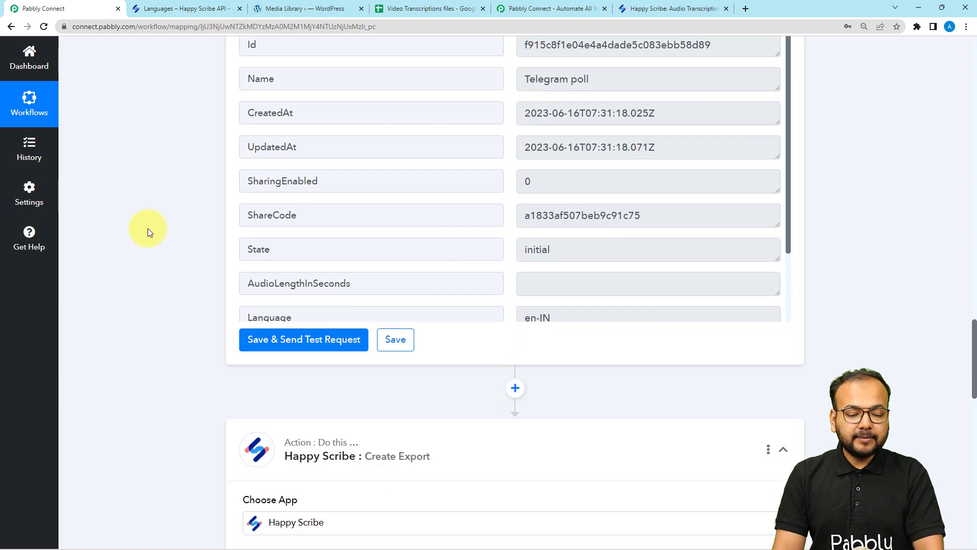
click(258, 204)
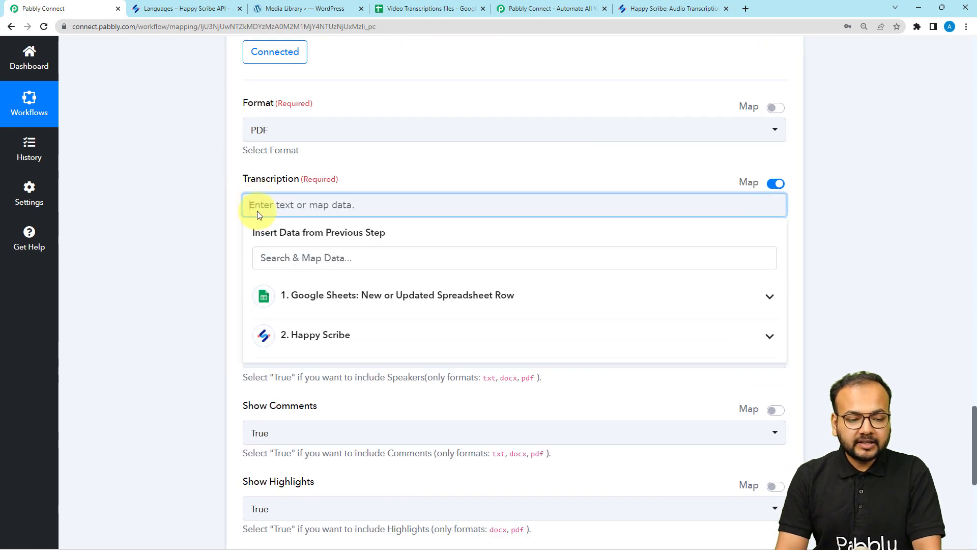
click(275, 335)
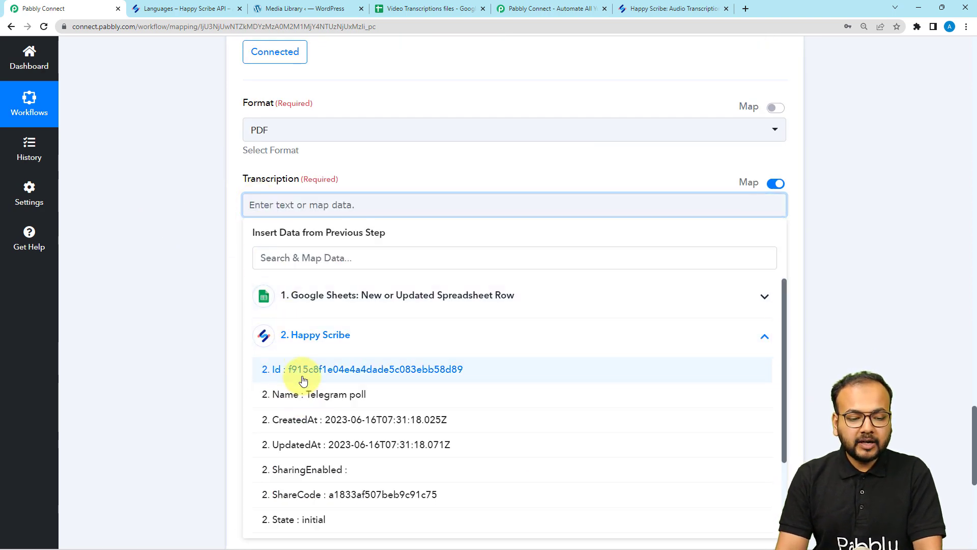
click(268, 376)
click(147, 273)
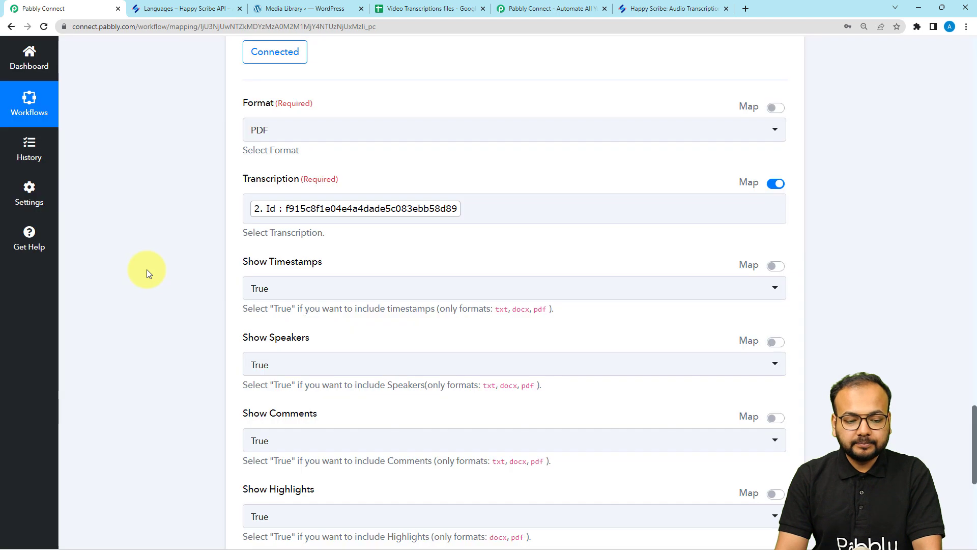
Step: Save the Create Export action with its Show options left at True, send a test request and check the State in the response
scroll(147, 268, down, 2)
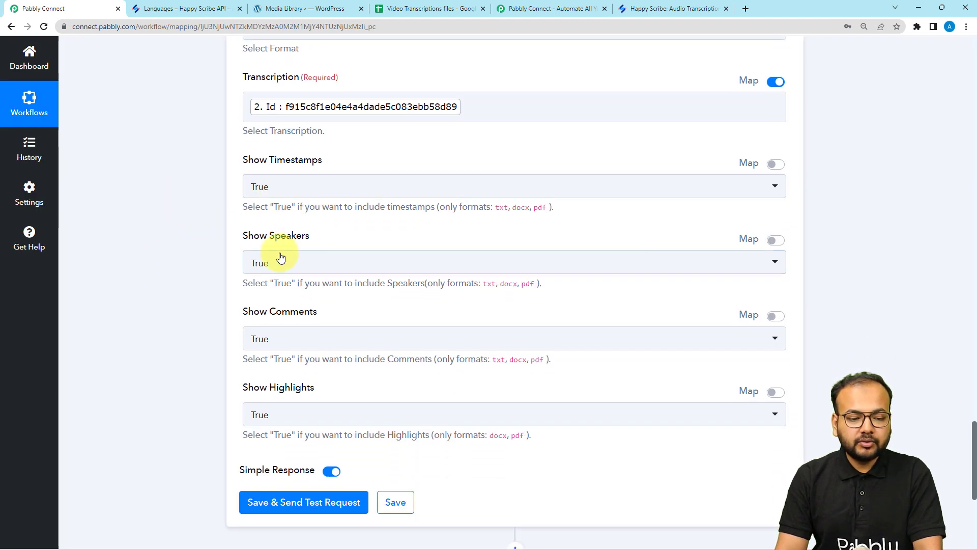
scroll(279, 250, down, 1)
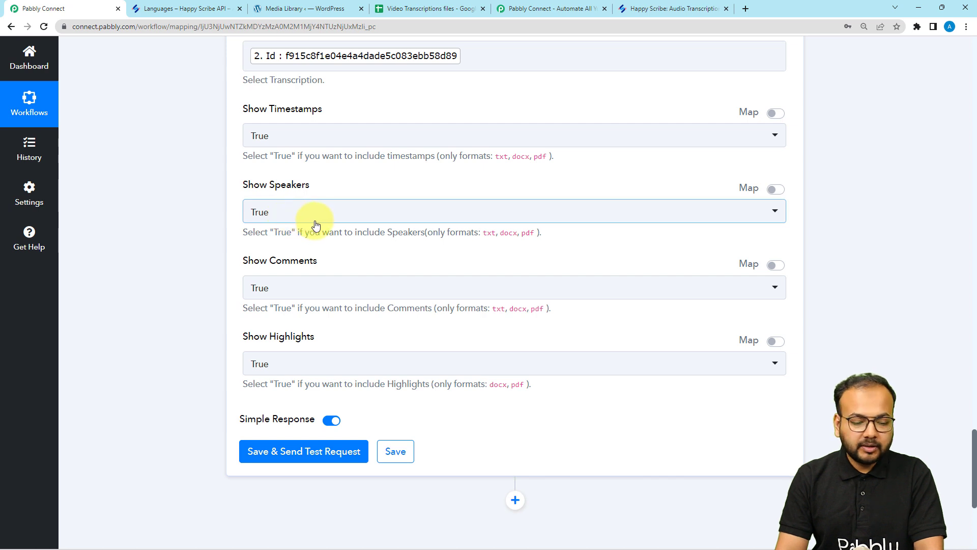
scroll(315, 224, down, 1)
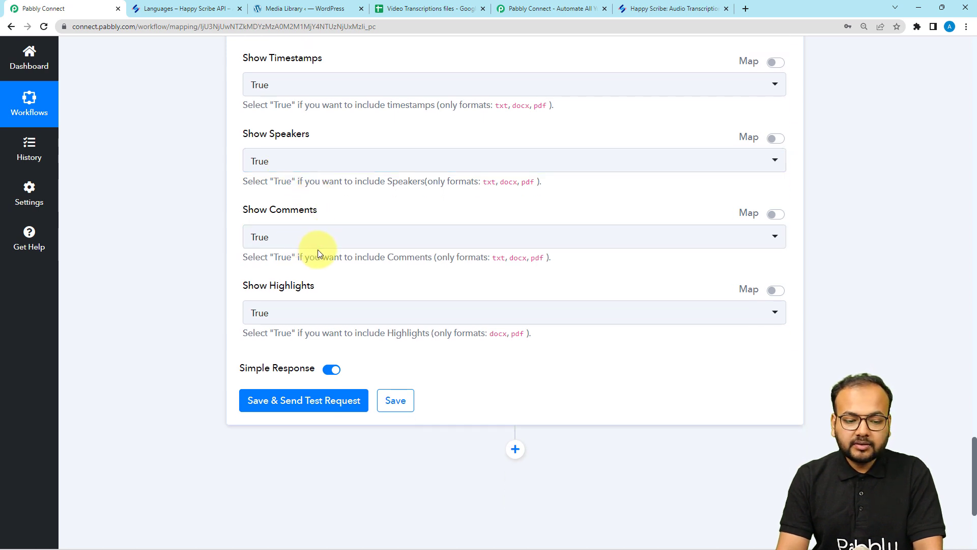
scroll(328, 246, down, 2)
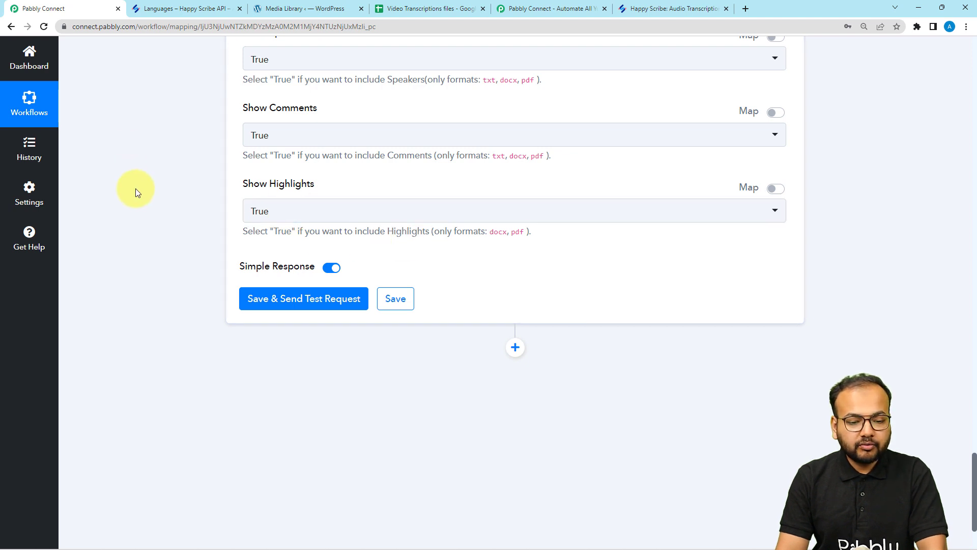
click(247, 300)
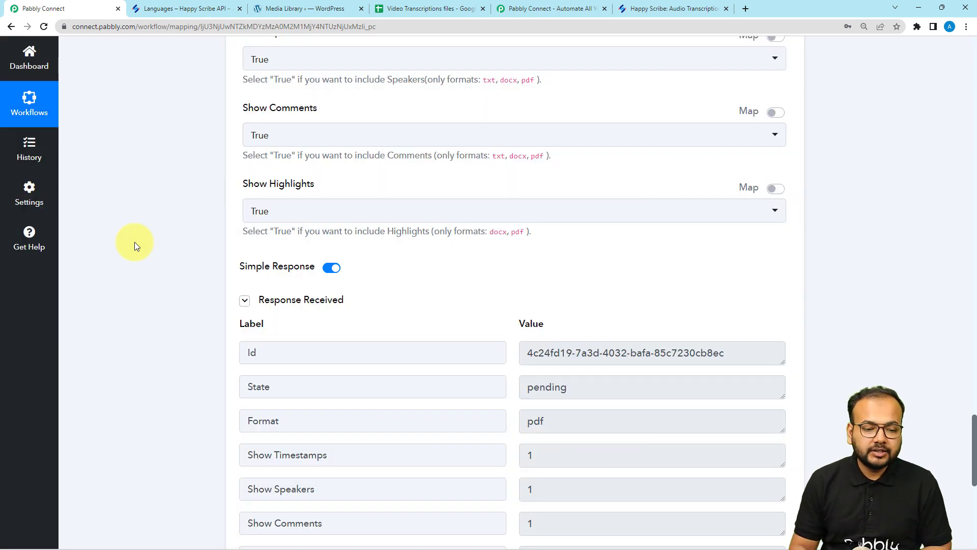
scroll(135, 242, down, 4)
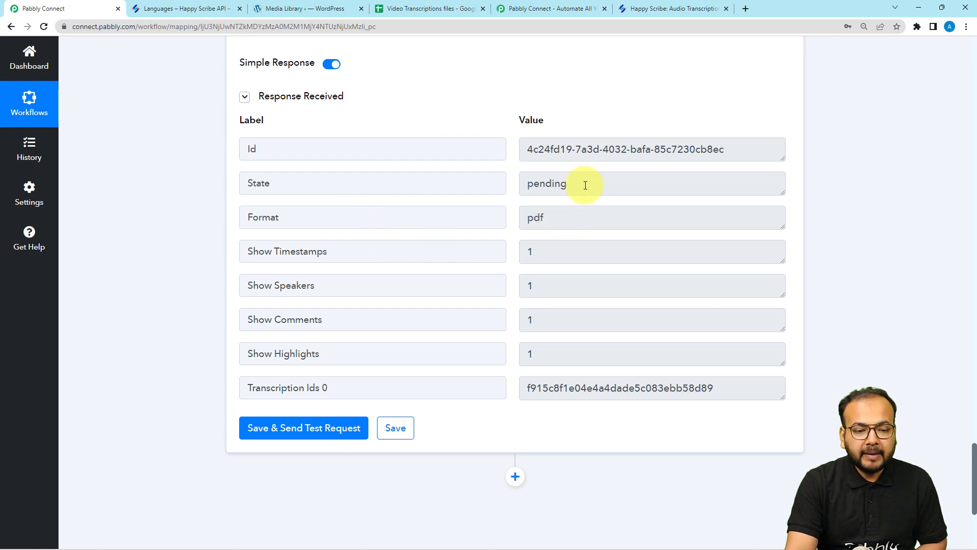
drag(566, 185, 509, 186)
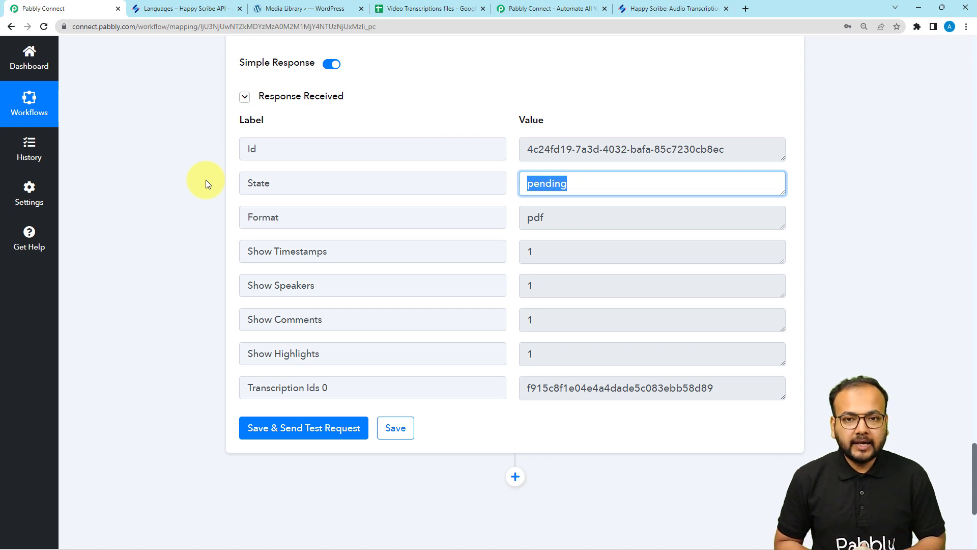
Step: Add a Delay by Pabbly action after the Create Export step
scroll(205, 180, down, 5)
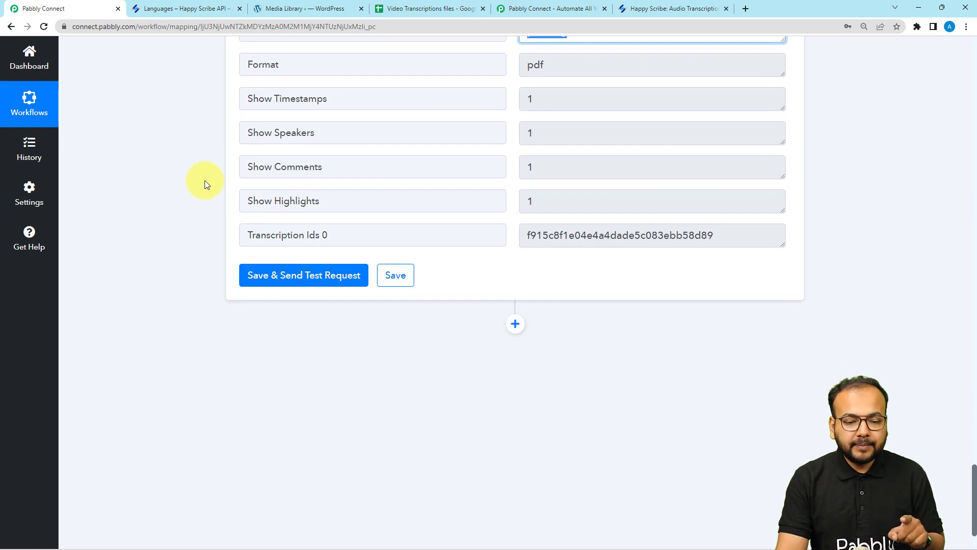
click(516, 238)
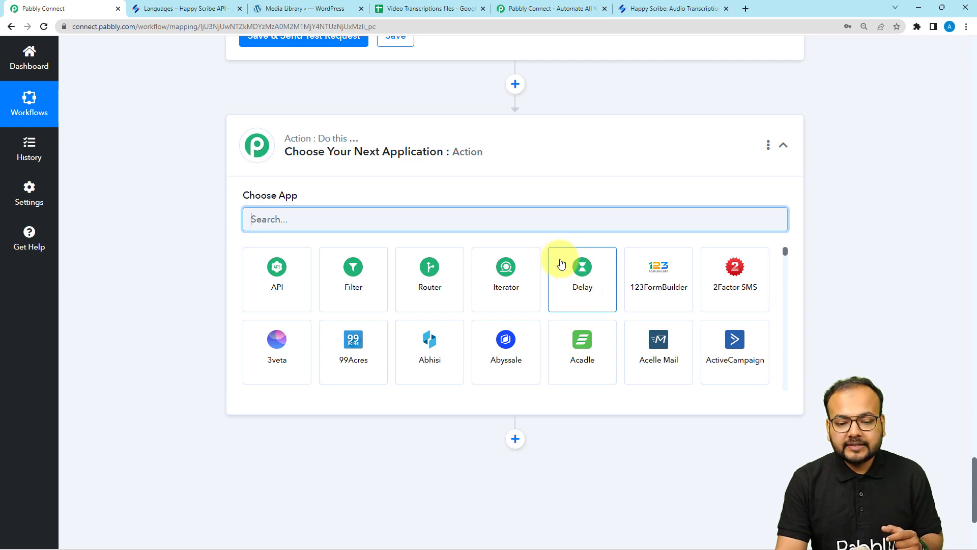
click(583, 288)
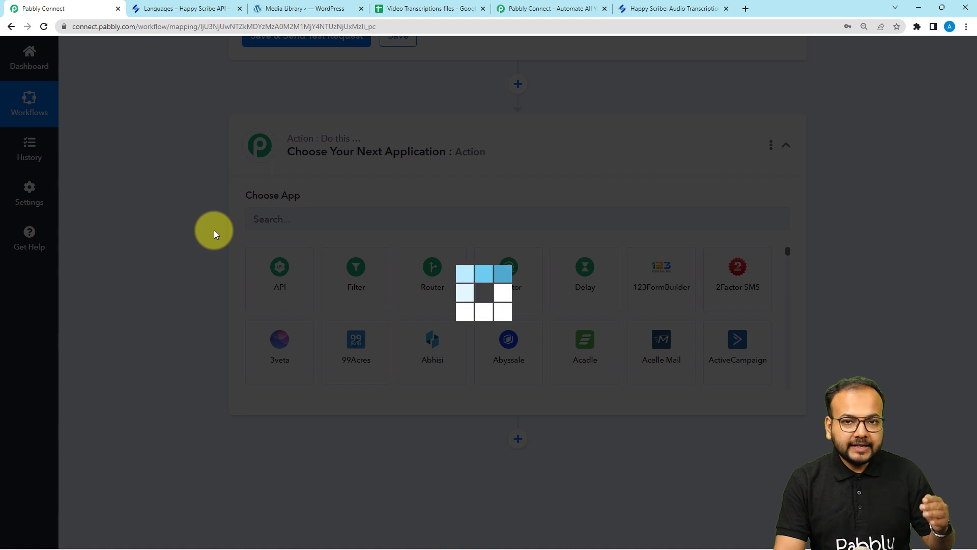
scroll(216, 225, down, 1)
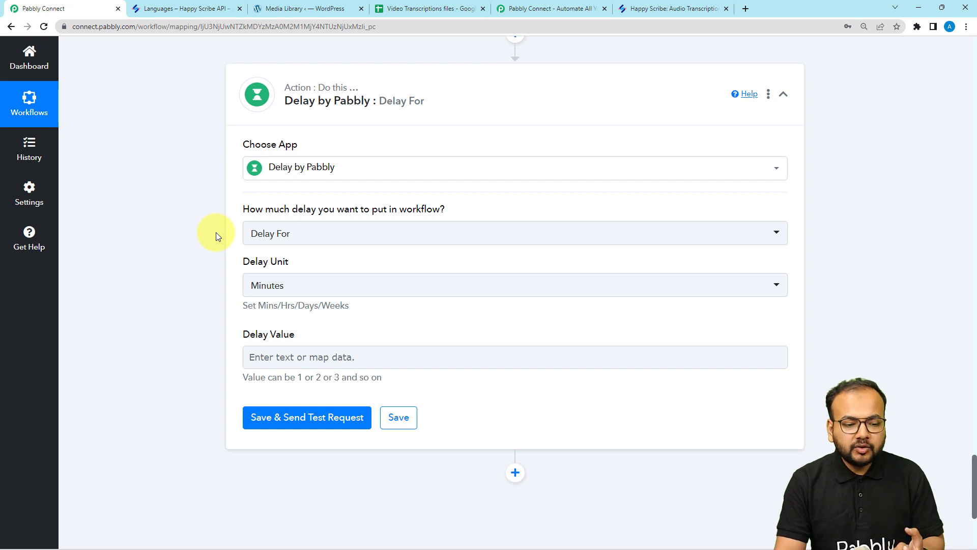
Step: Configure the delay as Delay For with a value of 5, keeping Minutes as the unit
mouse_move(262, 238)
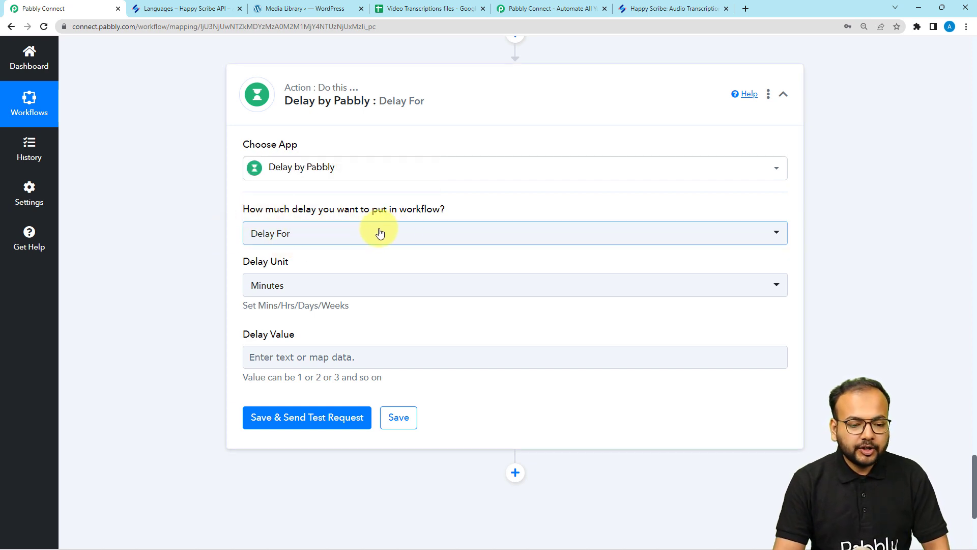
click(334, 244)
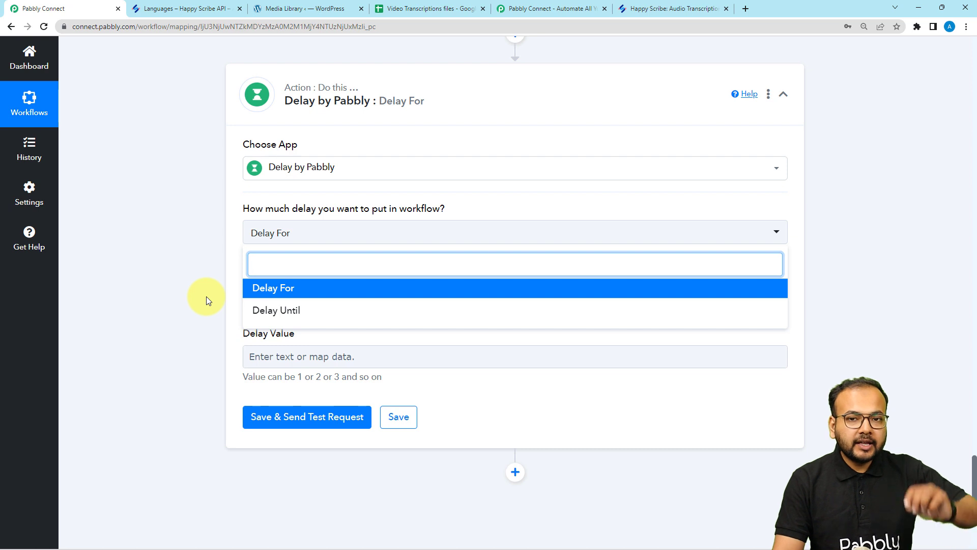
click(279, 289)
scroll(212, 248, down, 2)
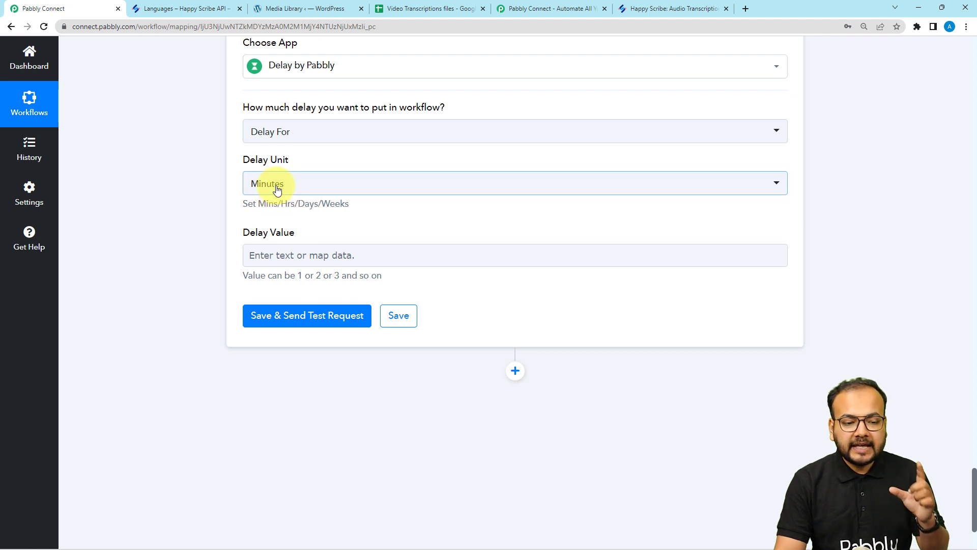
click(303, 262)
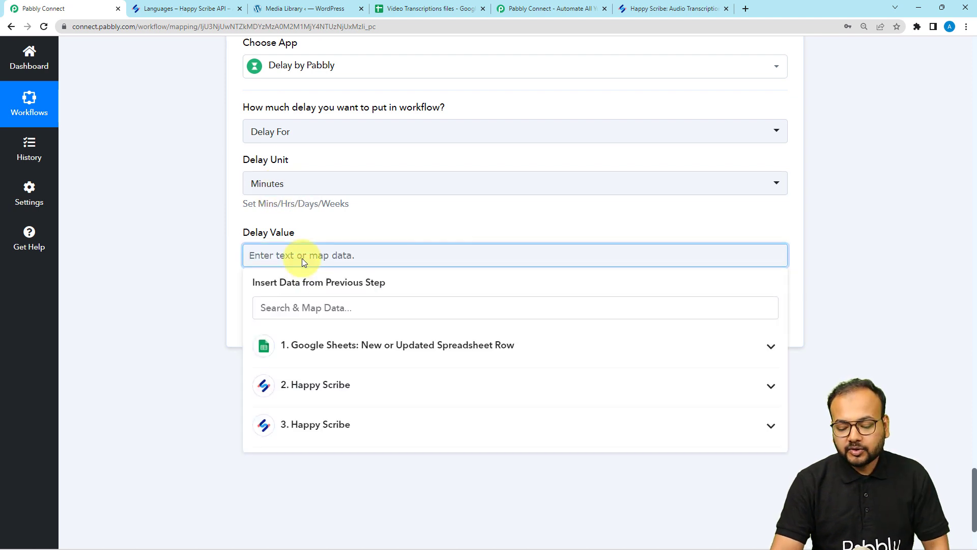
text(5)
click(340, 206)
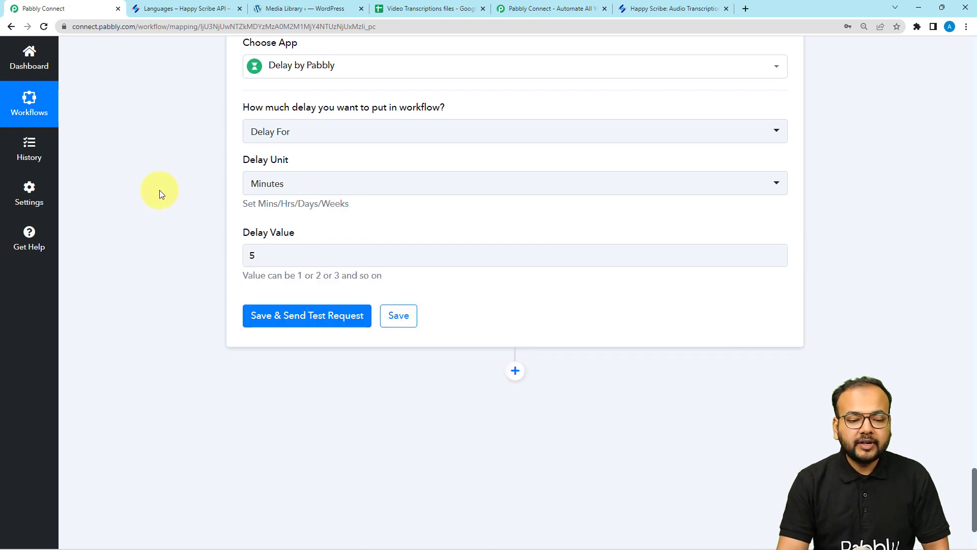
scroll(174, 209, down, 1)
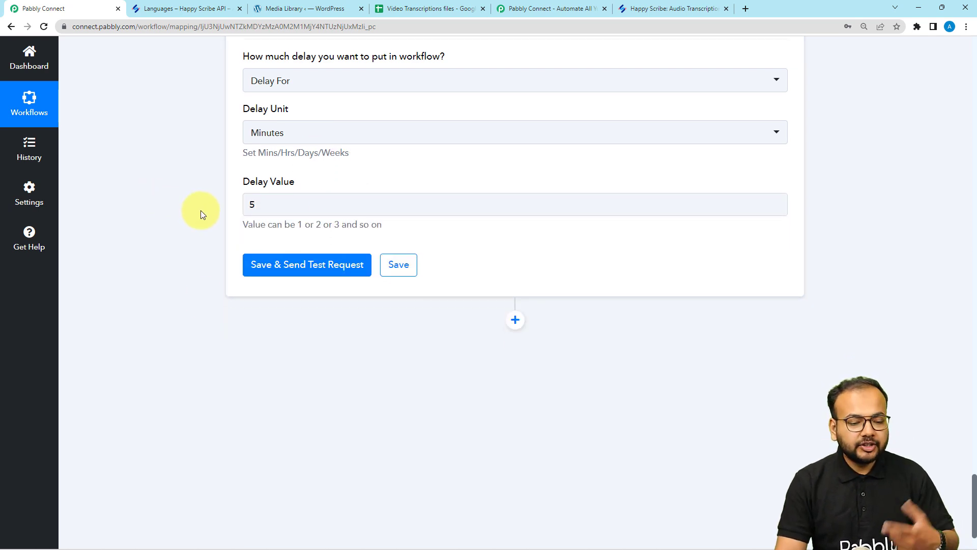
Step: Save the Delay by Pabbly action, send a test request and check the Status and Message in the response
click(259, 266)
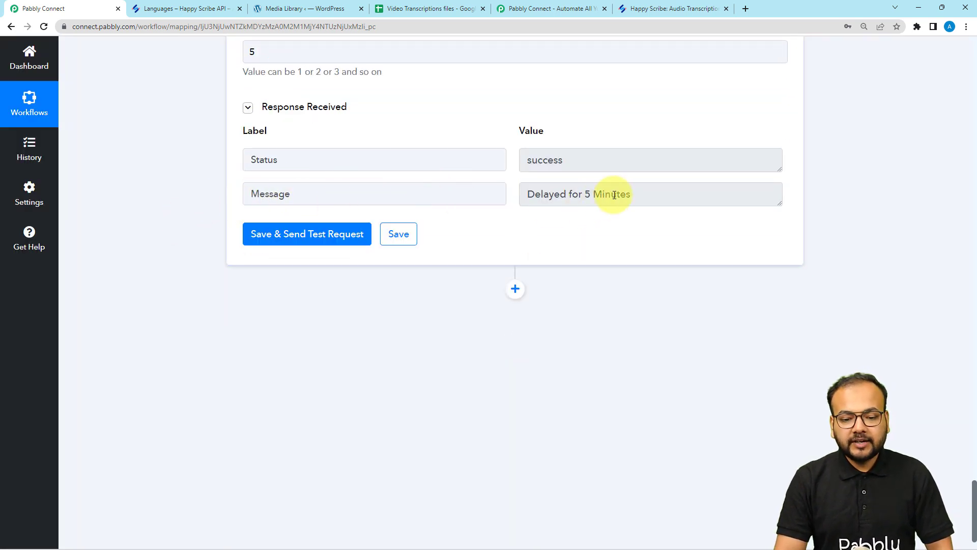
scroll(598, 201, up, 8)
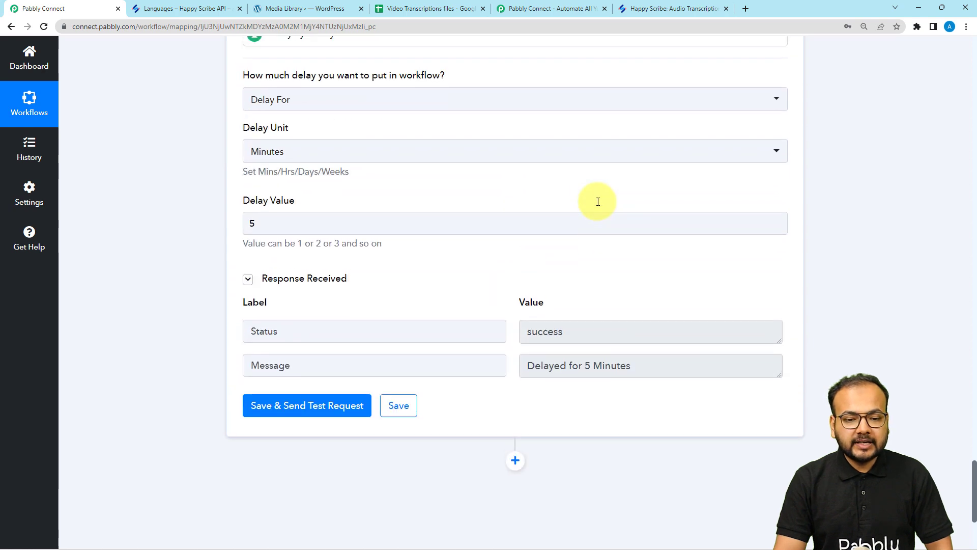
scroll(598, 203, down, 7)
scroll(598, 206, down, 3)
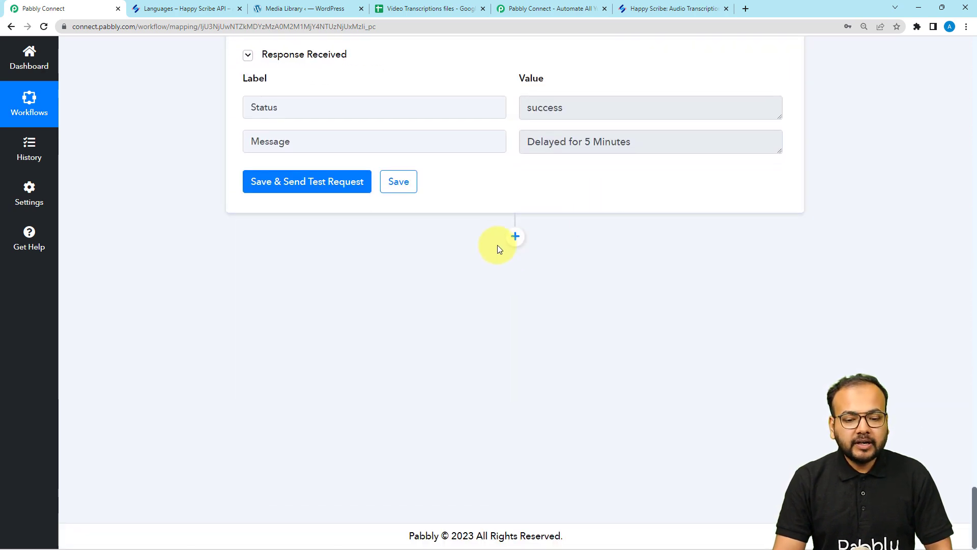
Step: Add a Happy Scribe action after the Delay step
click(515, 238)
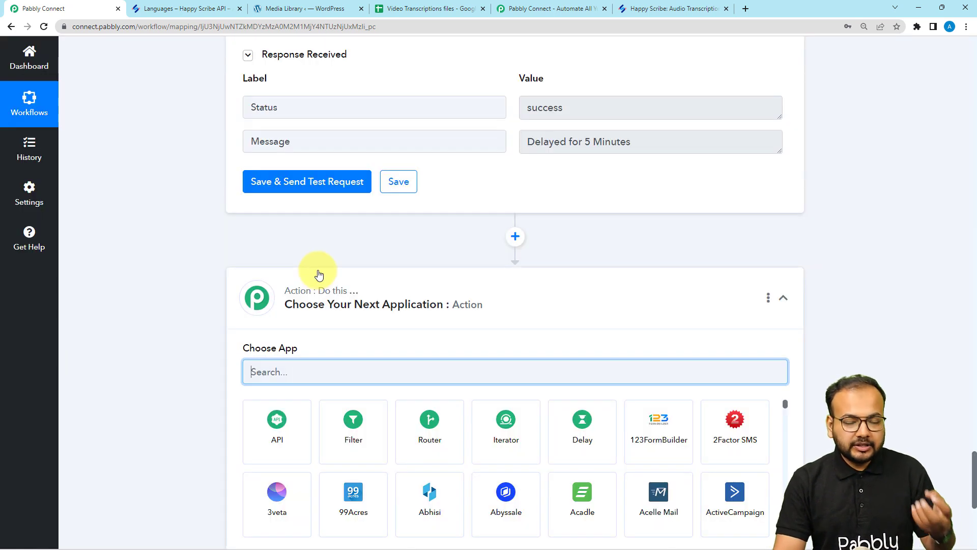
scroll(319, 275, down, 1)
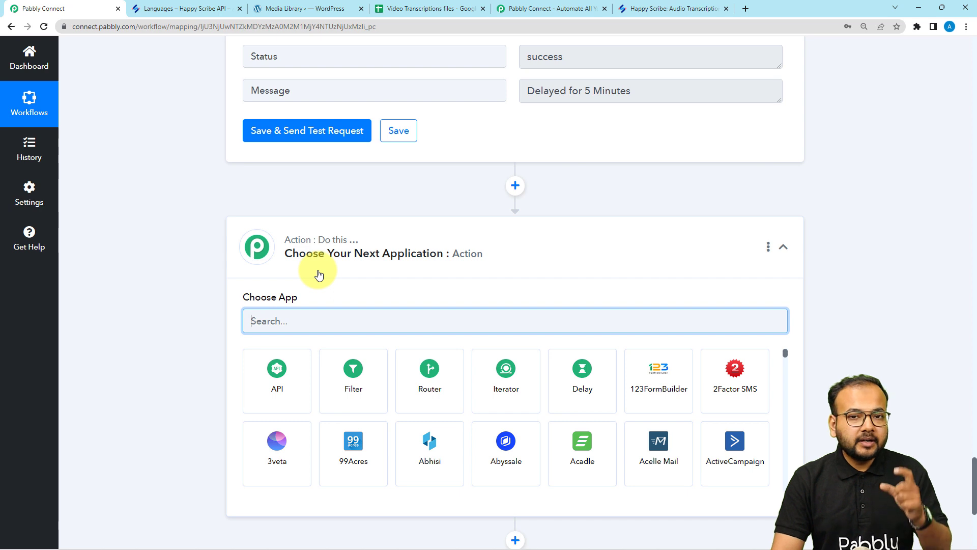
scroll(319, 275, down, 2)
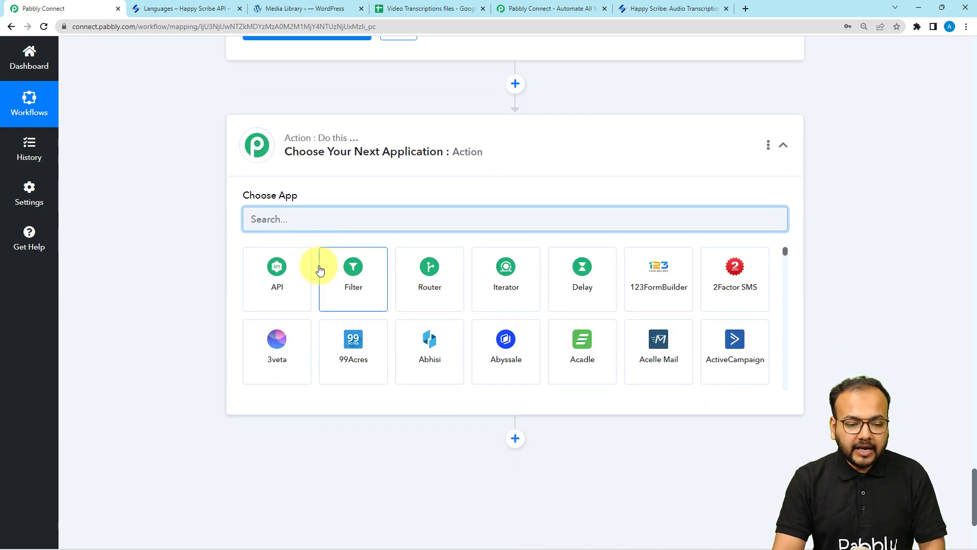
text(ha)
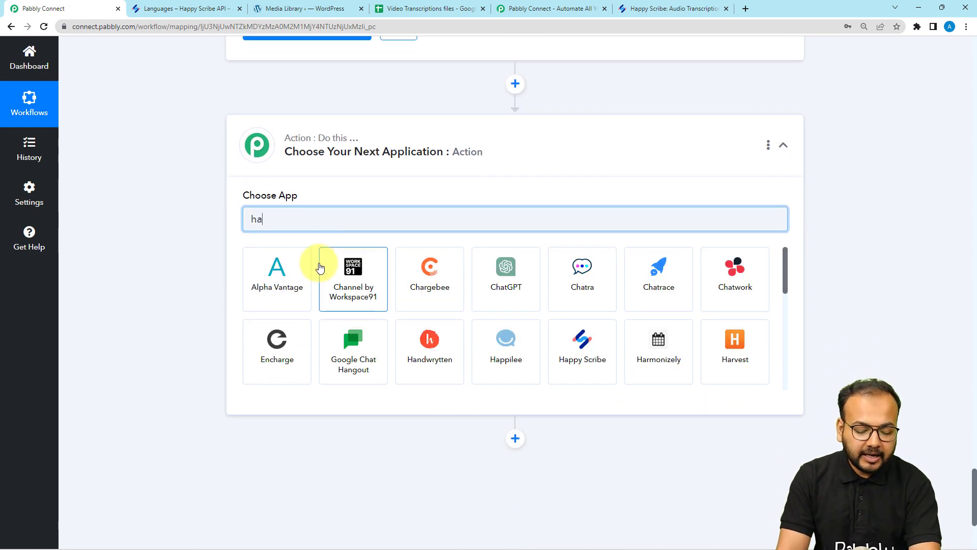
text(pp)
click(327, 285)
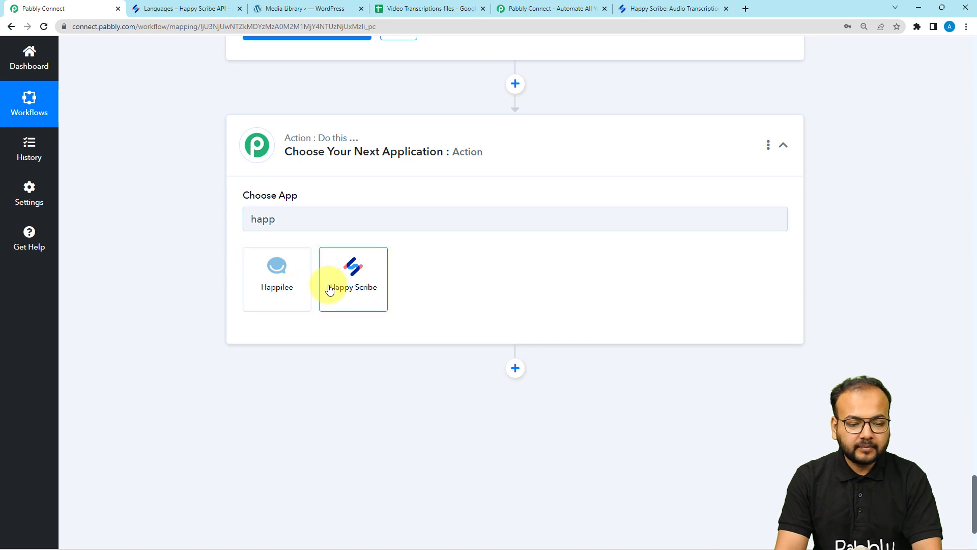
scroll(213, 243, down, 2)
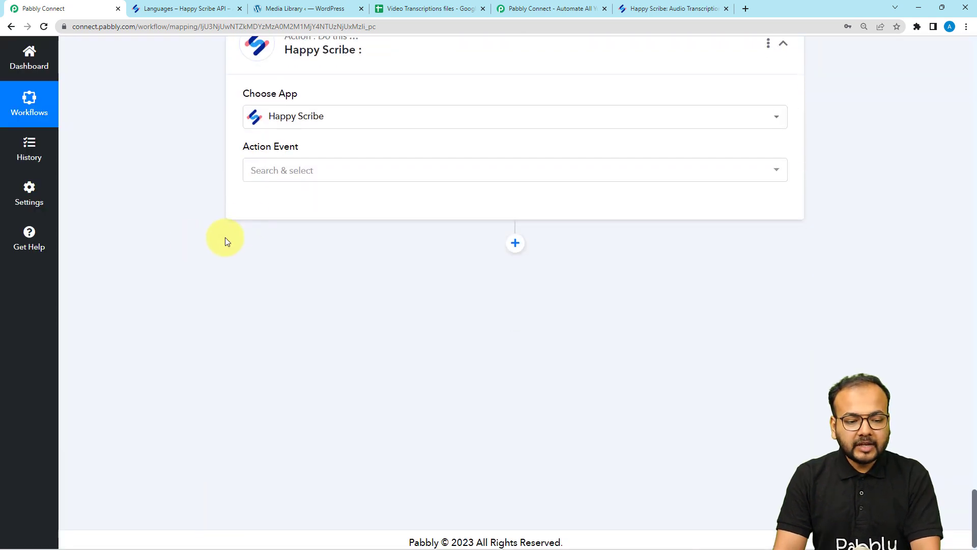
Step: Set the action event to Retrieve an Export and connect it through the existing Happy Scribe #2 connection
click(280, 176)
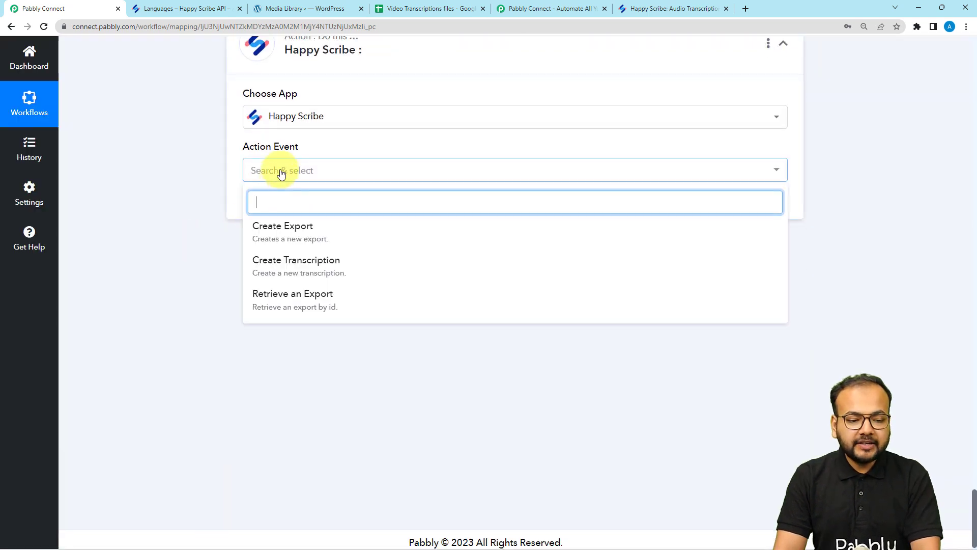
click(296, 304)
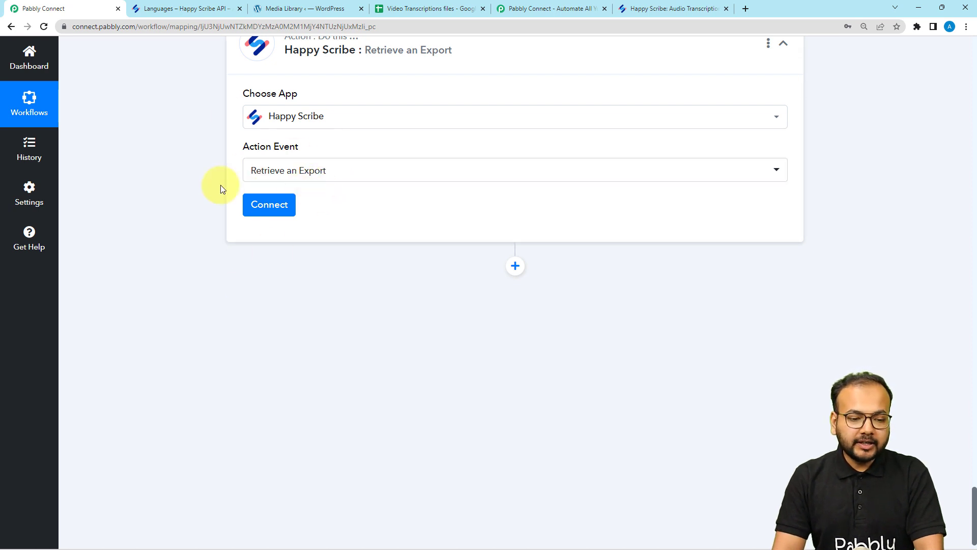
click(269, 211)
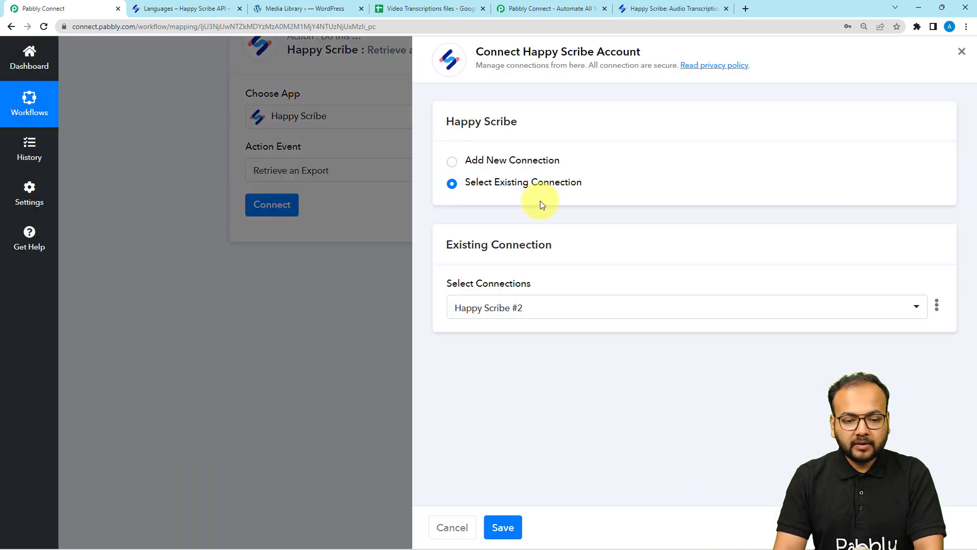
click(503, 527)
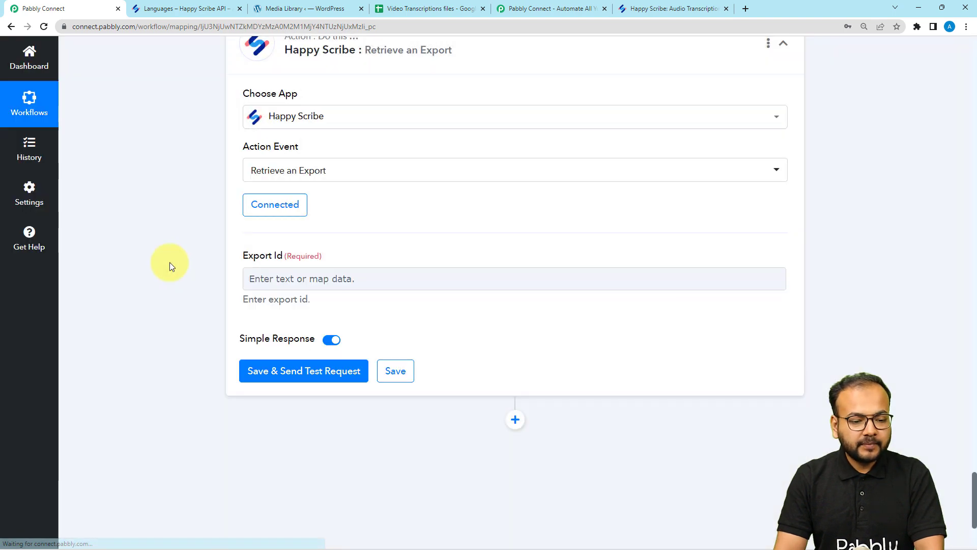
Step: Check the Id in the Create Export response and map the Id from step 3, Happy Scribe, into the Export Id field
scroll(170, 262, down, 2)
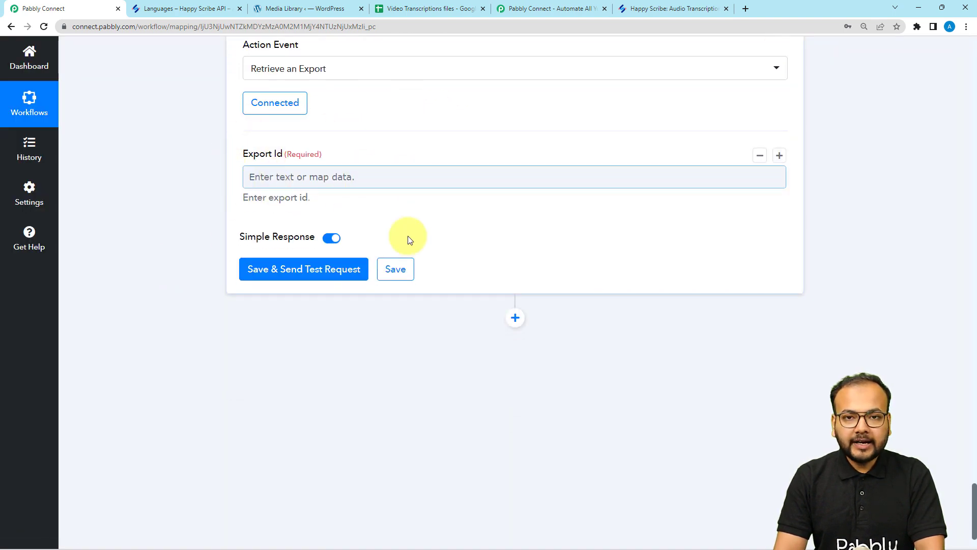
scroll(412, 237, up, 10)
scroll(424, 236, up, 6)
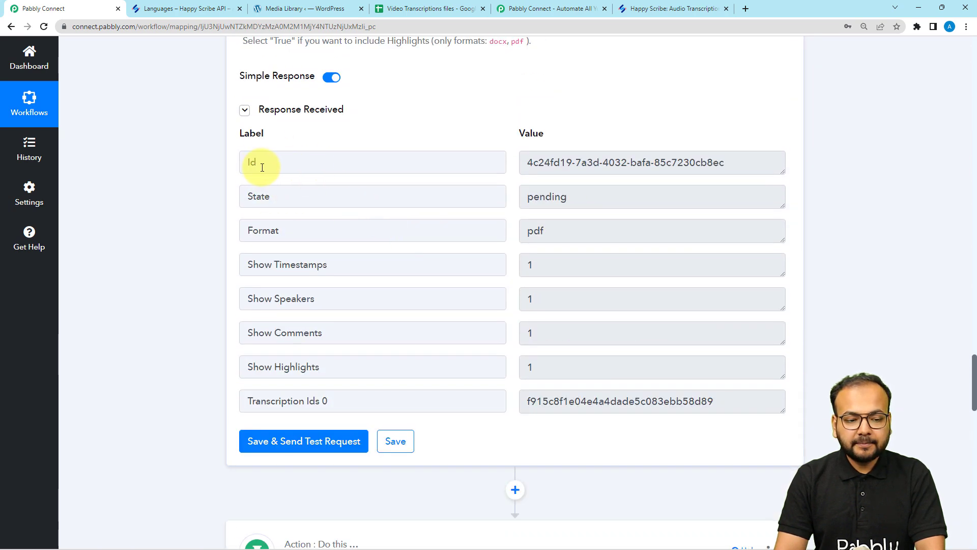
scroll(305, 219, up, 1)
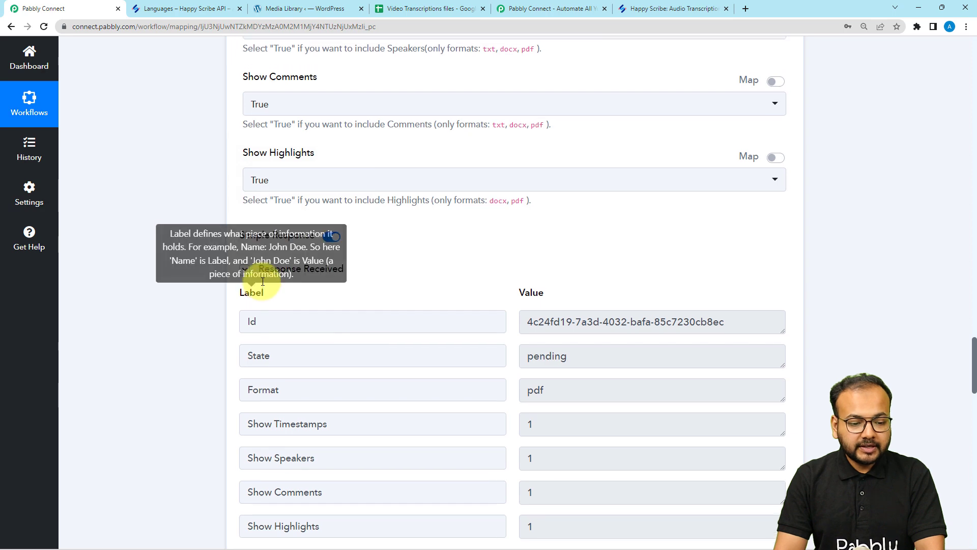
scroll(295, 300, up, 1)
scroll(251, 312, down, 1)
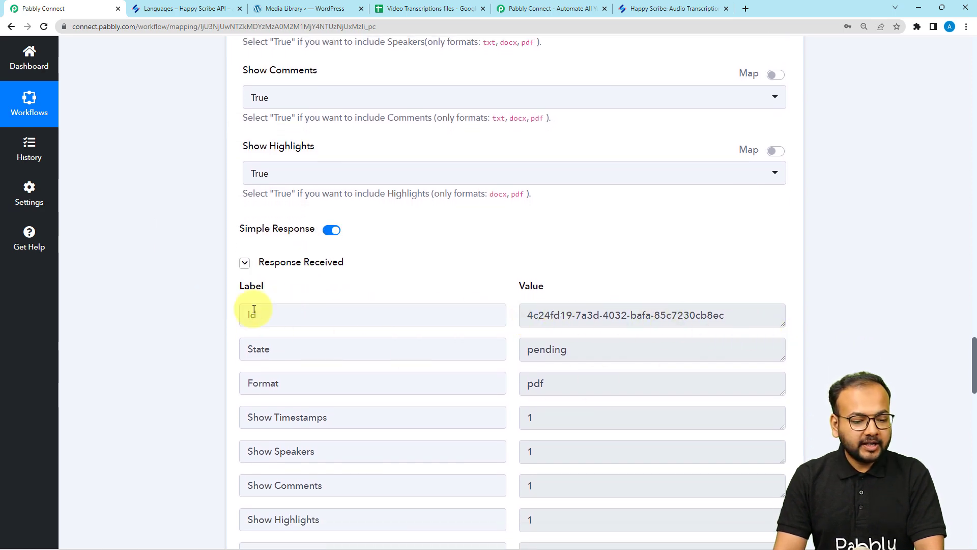
middle_click(199, 301)
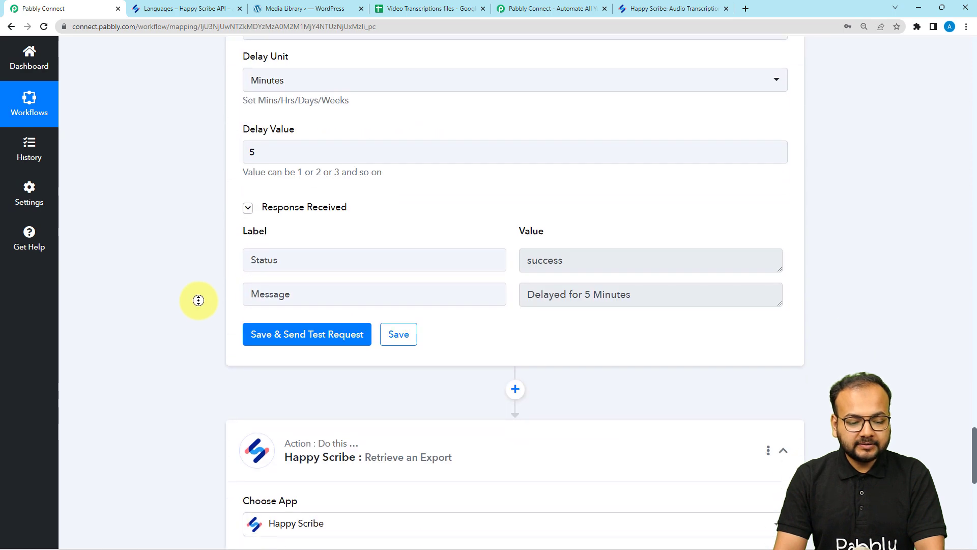
scroll(197, 303, down, 10)
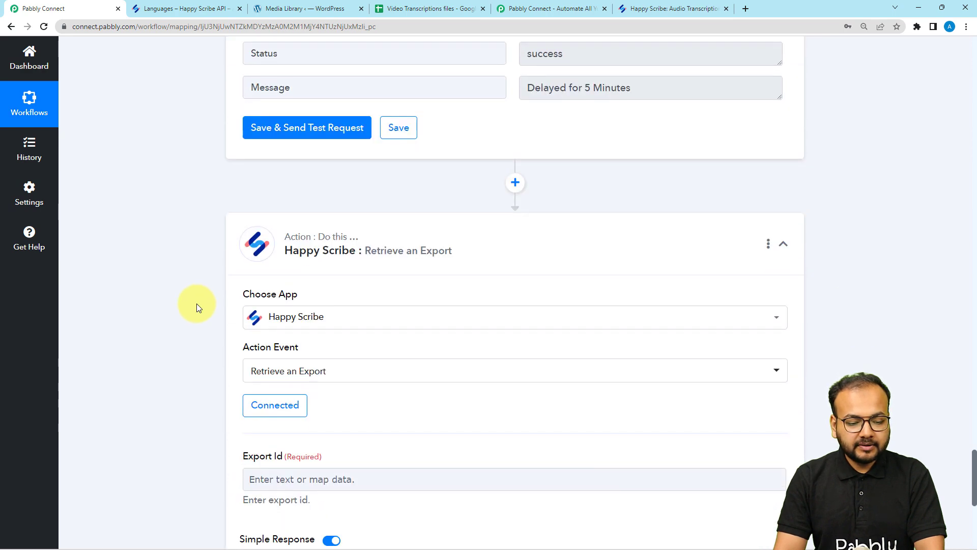
click(298, 174)
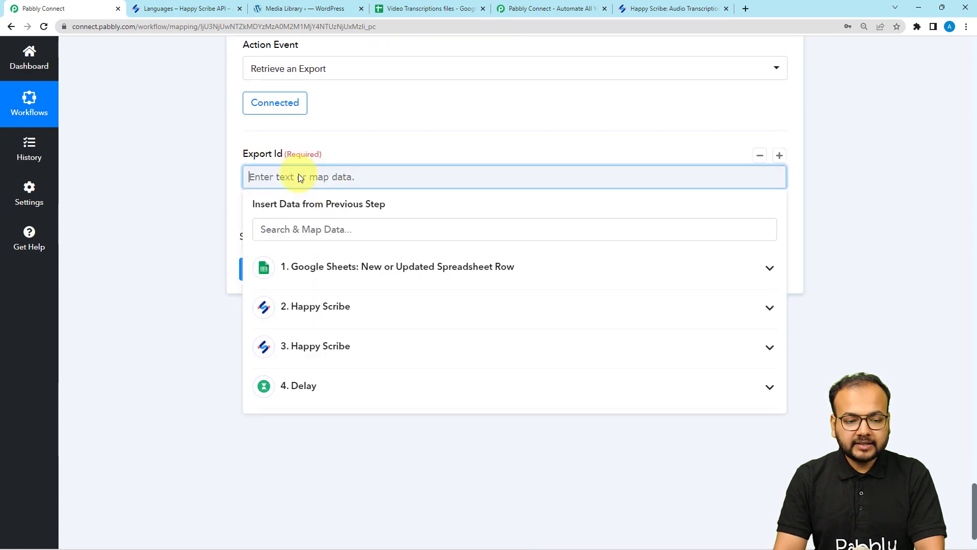
click(312, 347)
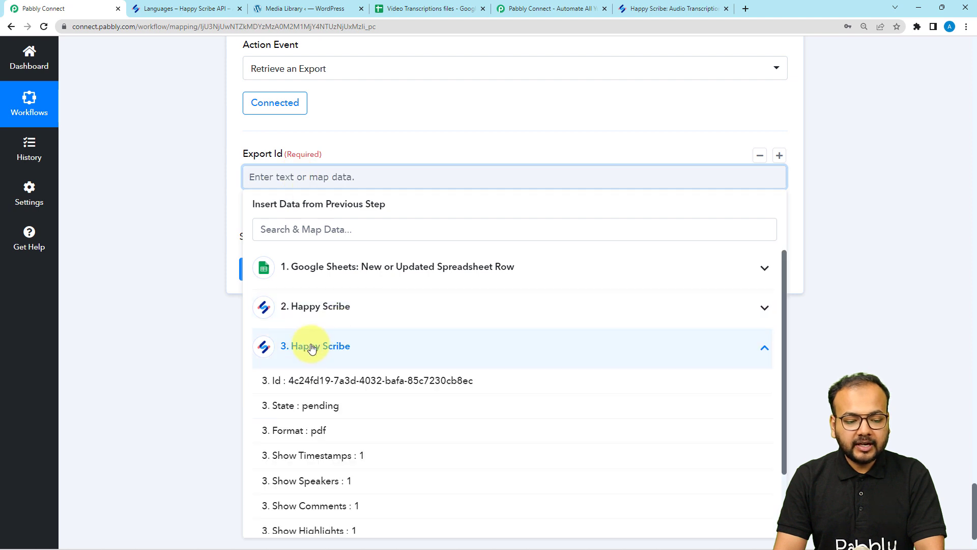
click(270, 380)
click(183, 233)
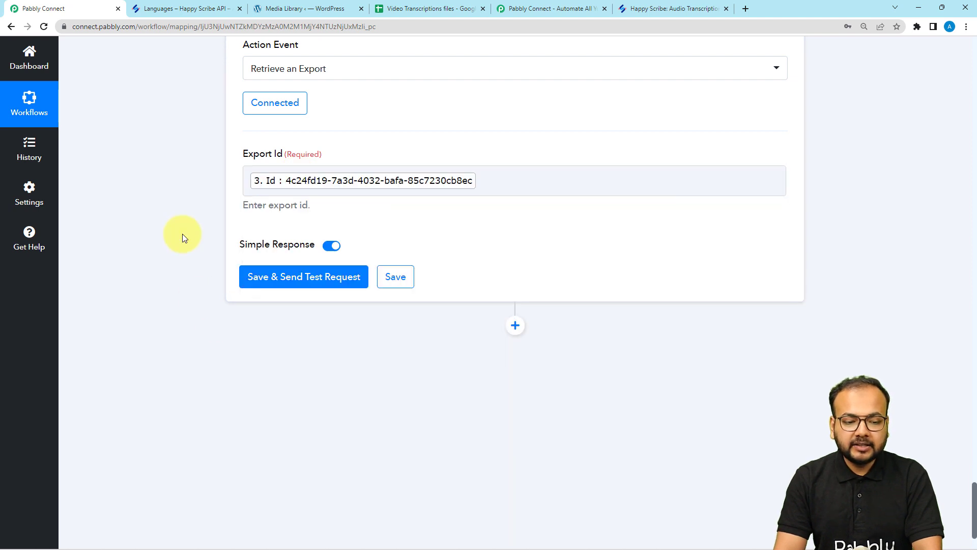
Step: Save the Retrieve an Export action, send a test request and check the State and Download Link in the response
click(248, 279)
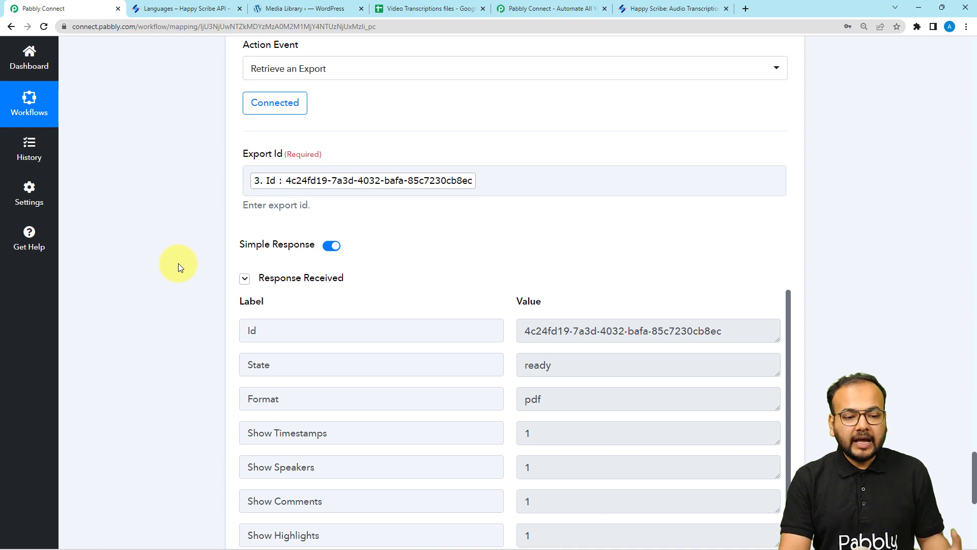
scroll(178, 264, down, 1)
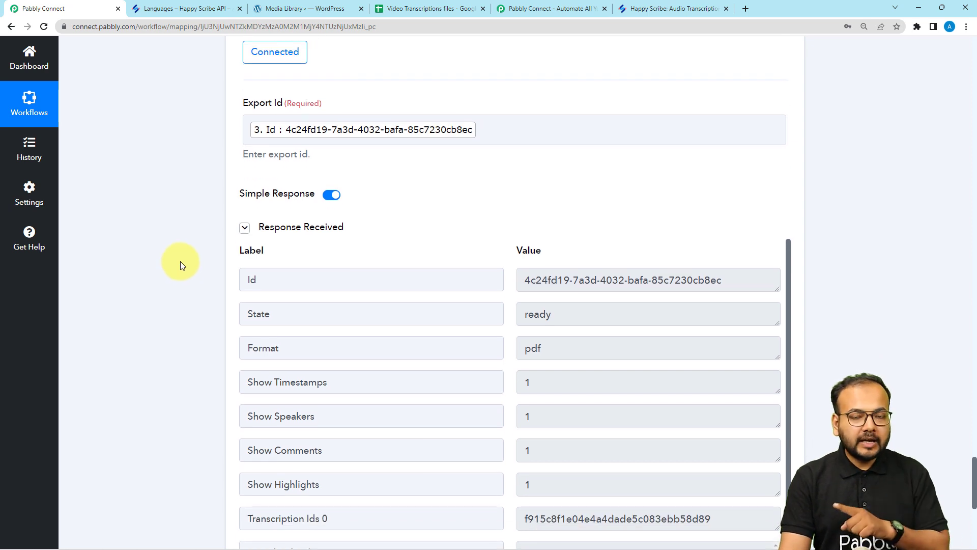
scroll(180, 261, down, 3)
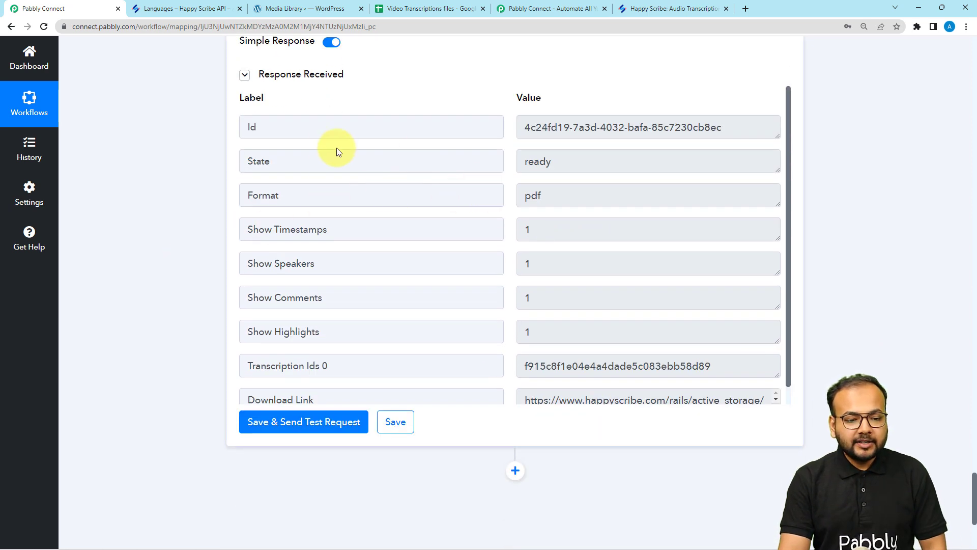
drag(250, 160, 501, 174)
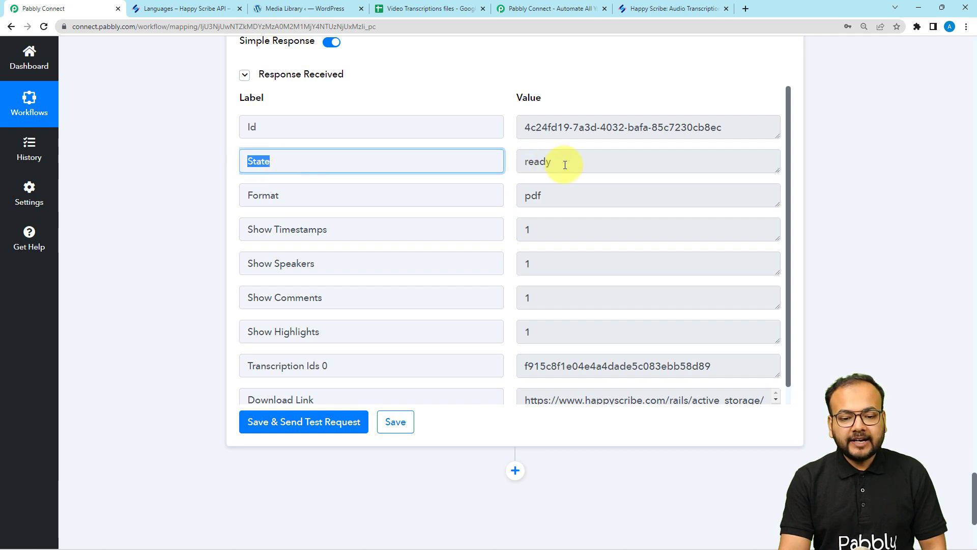
drag(563, 159, 477, 184)
scroll(419, 217, down, 1)
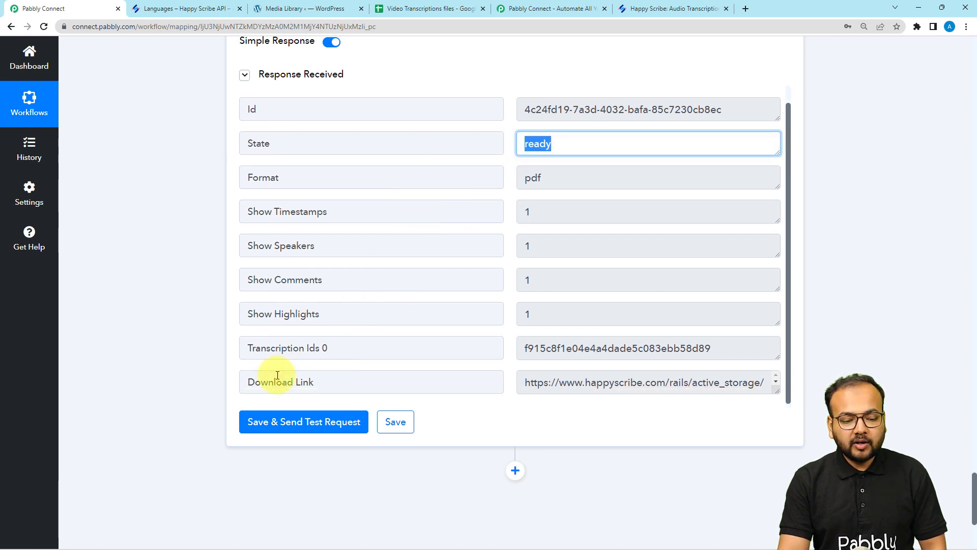
drag(269, 382, 771, 413)
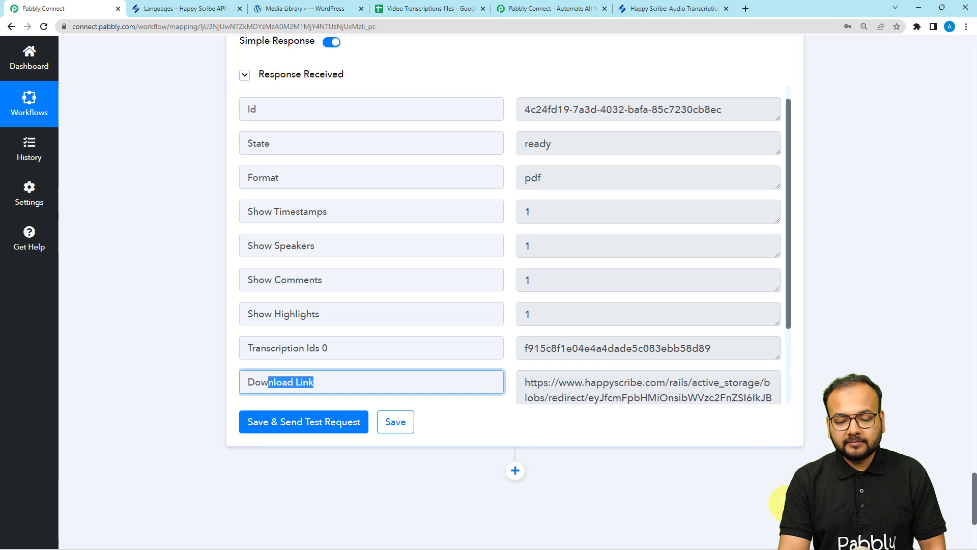
scroll(720, 349, down, 3)
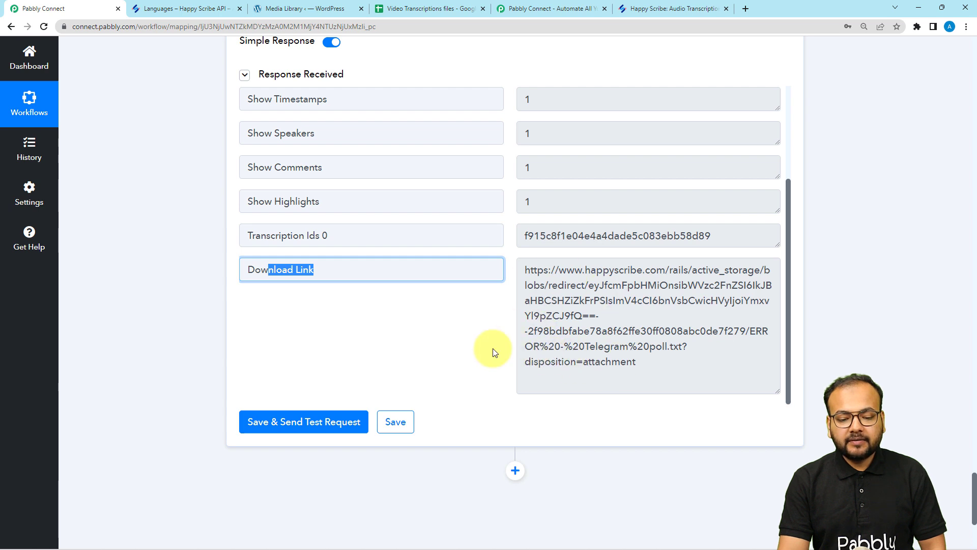
scroll(448, 343, down, 1)
Step: Check the empty Transcripted file Link column in the sheet and add a Google Sheets action after the Retrieve an Export step
click(431, 7)
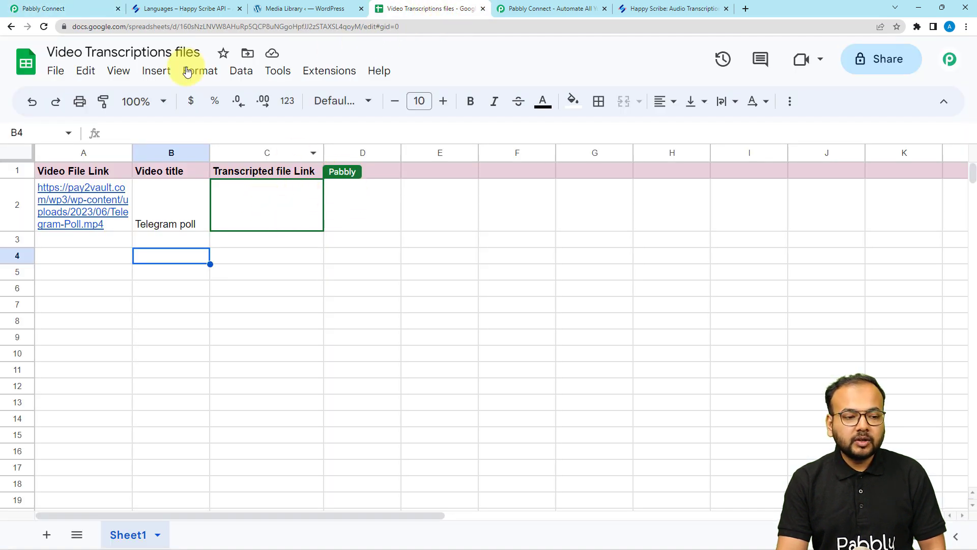
click(99, 10)
scroll(191, 222, down, 4)
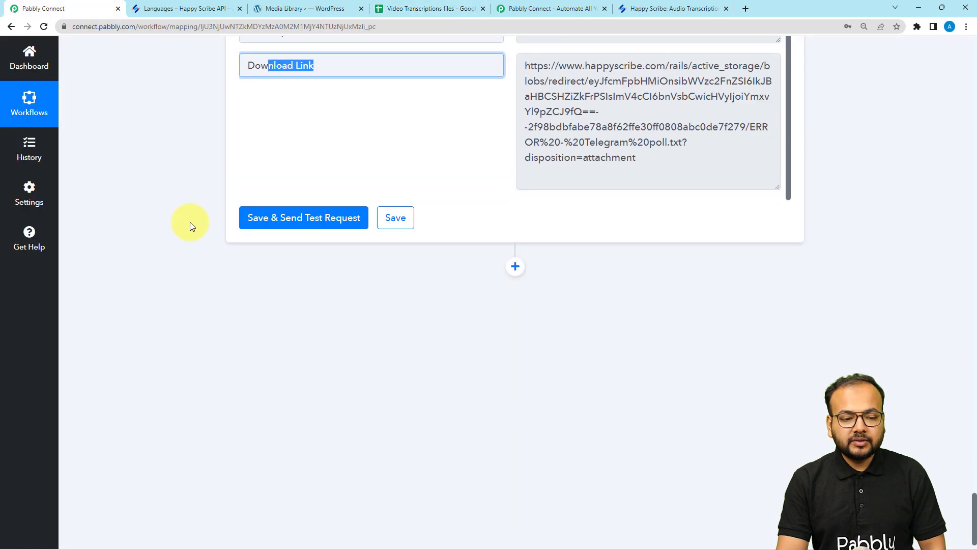
click(514, 238)
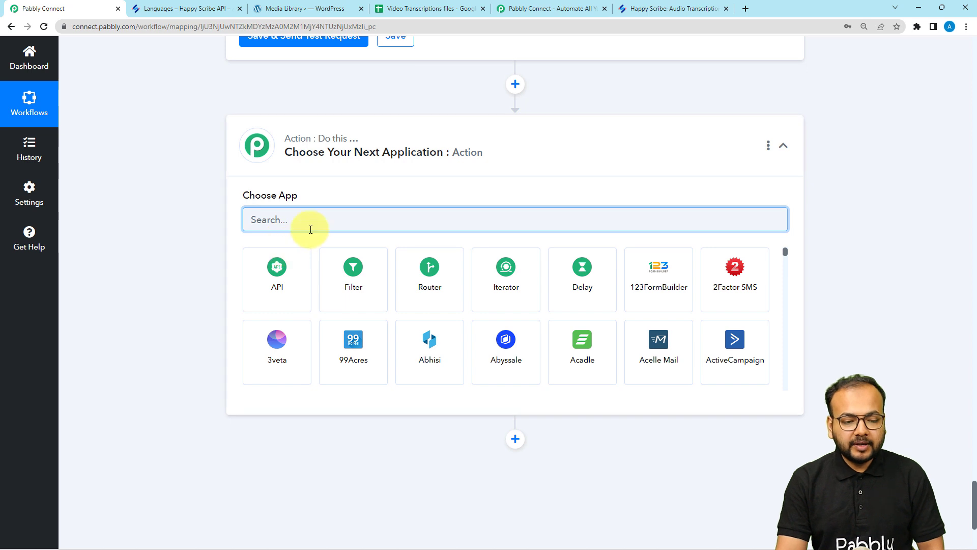
text(sheet)
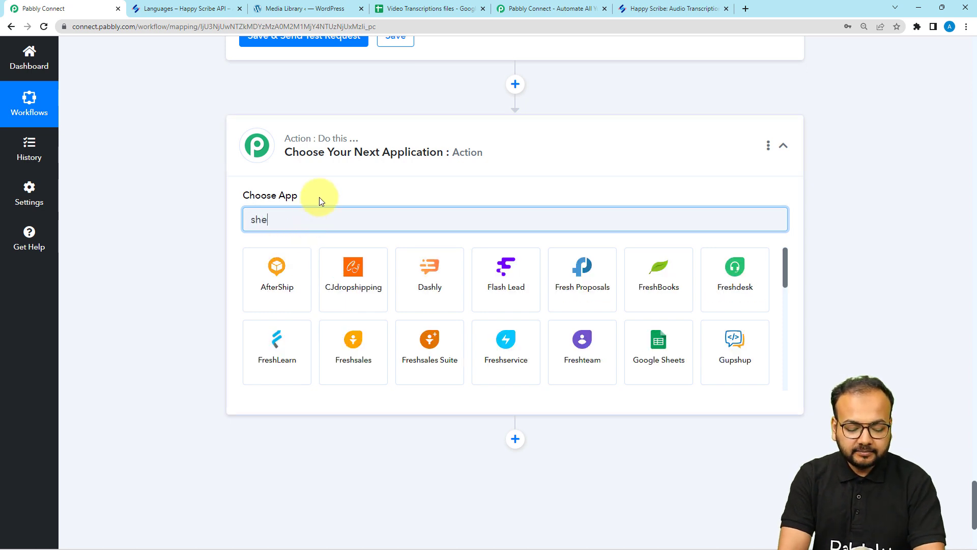
click(278, 262)
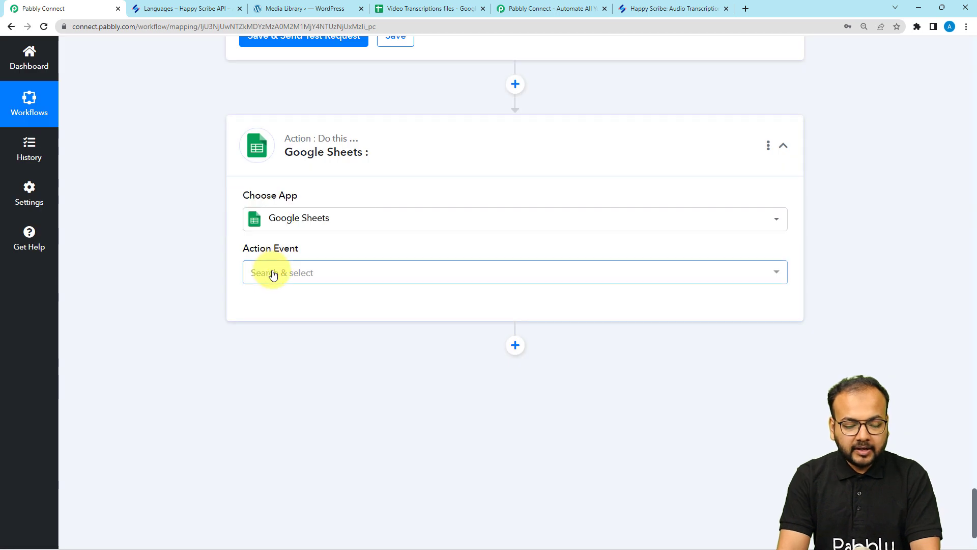
Step: Set the Google Sheets action event to Update Cell Value
click(274, 272)
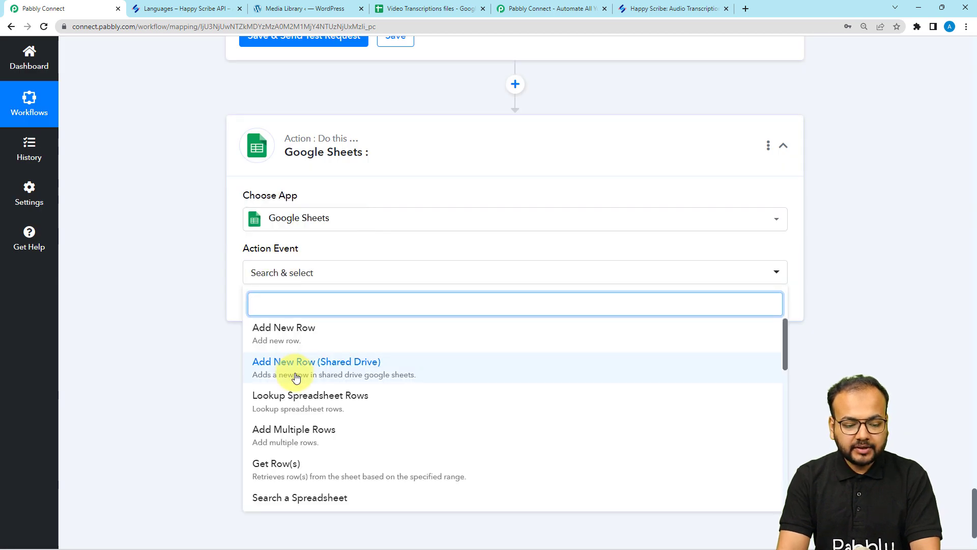
scroll(295, 376, down, 6)
scroll(297, 377, down, 4)
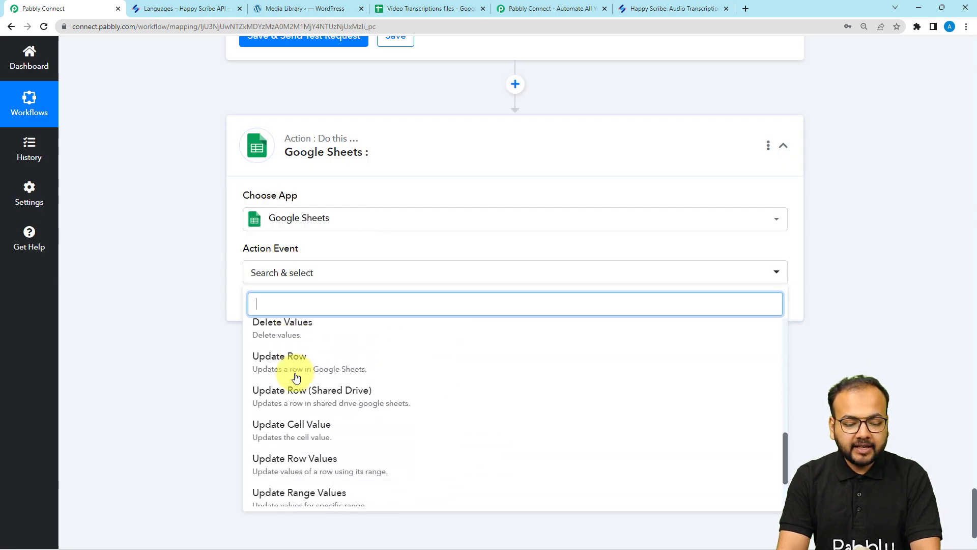
click(284, 383)
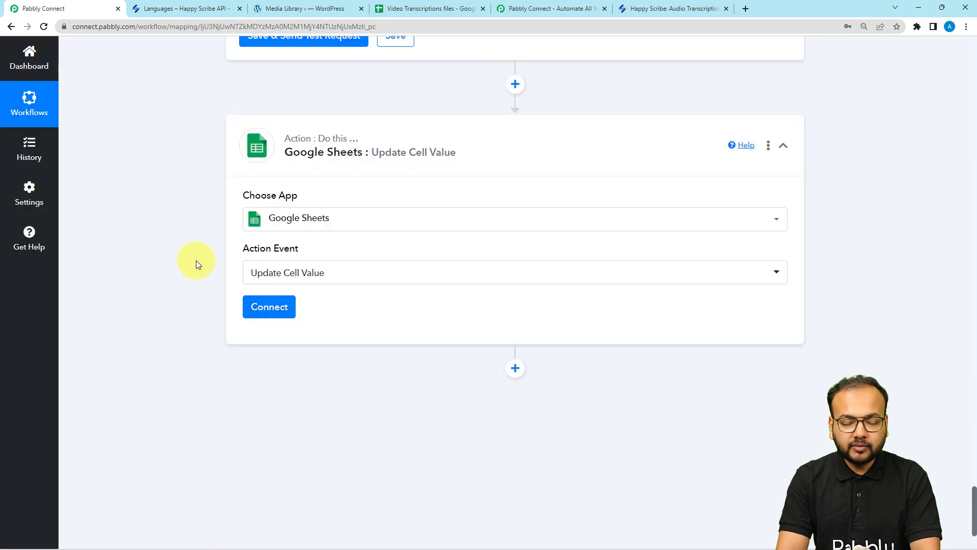
Step: Connect the Update Cell Value action through the existing Google Sheets #36 connection
click(268, 311)
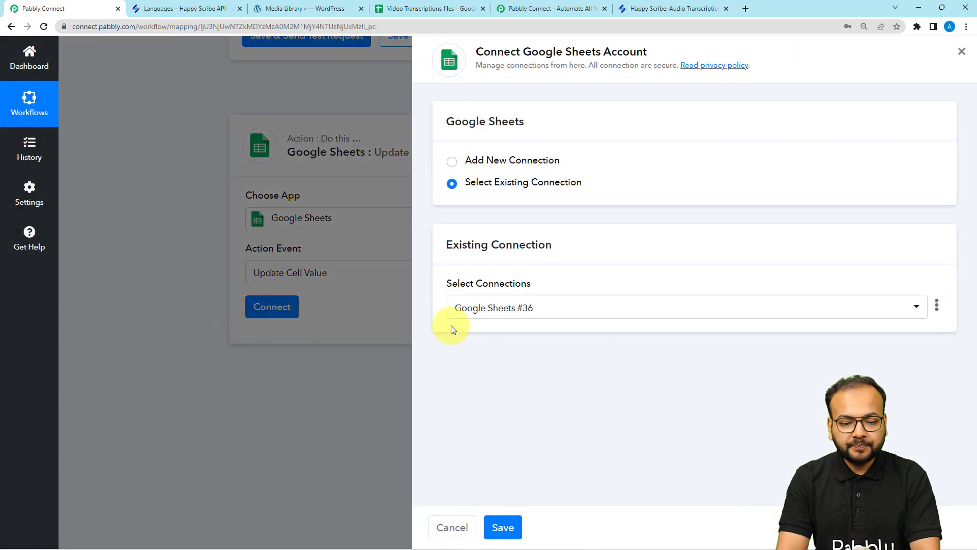
click(452, 162)
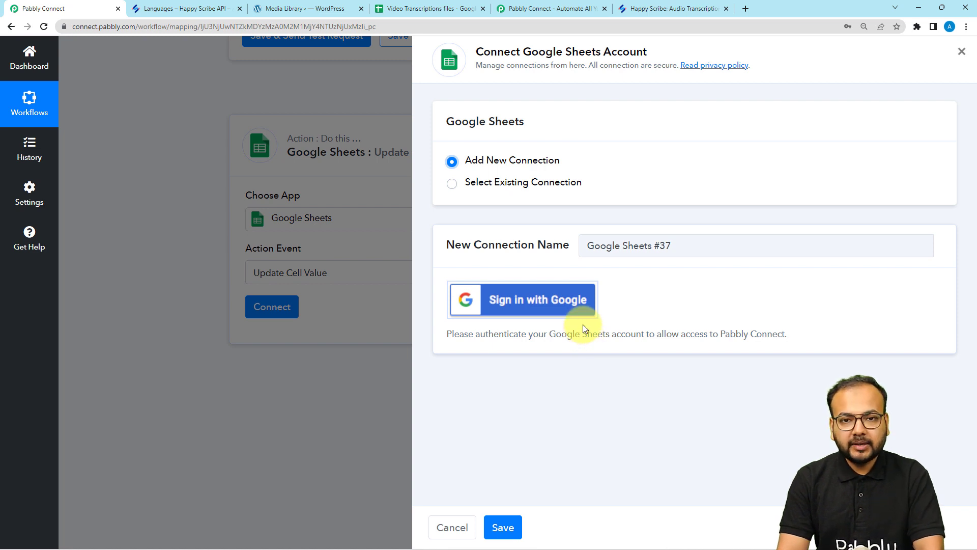
click(451, 184)
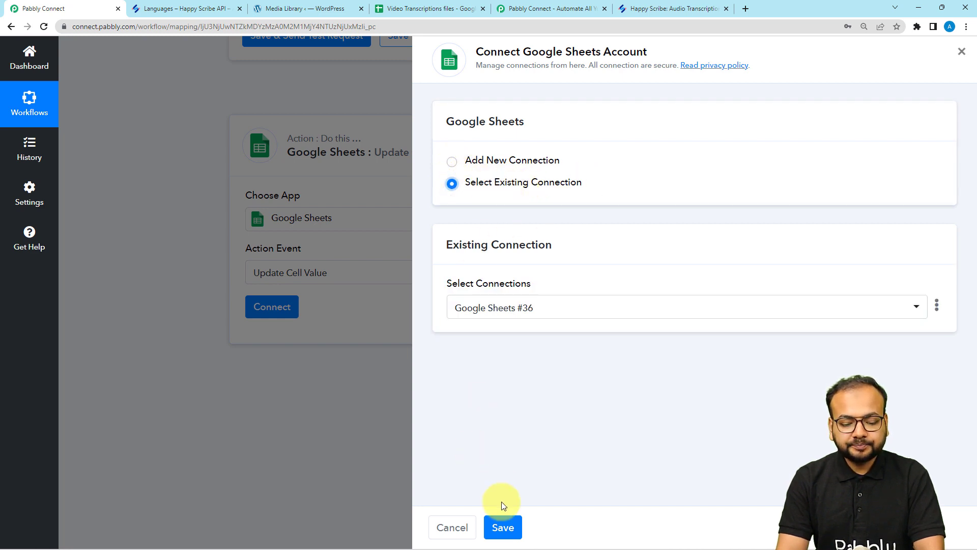
click(503, 528)
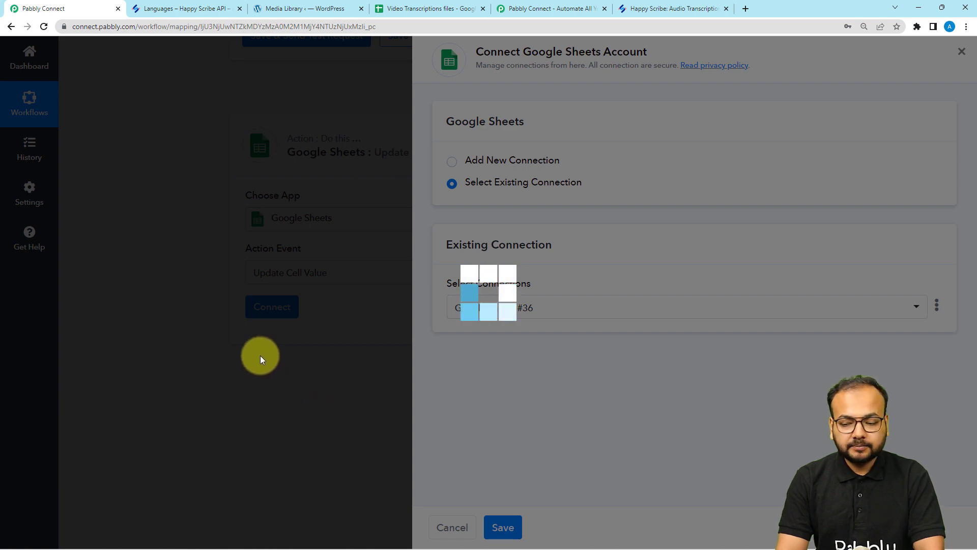
Step: Choose the Video Transcriptions files spreadsheet for the action and check its name and Sheet1 against the Google Sheets file
scroll(260, 355, down, 5)
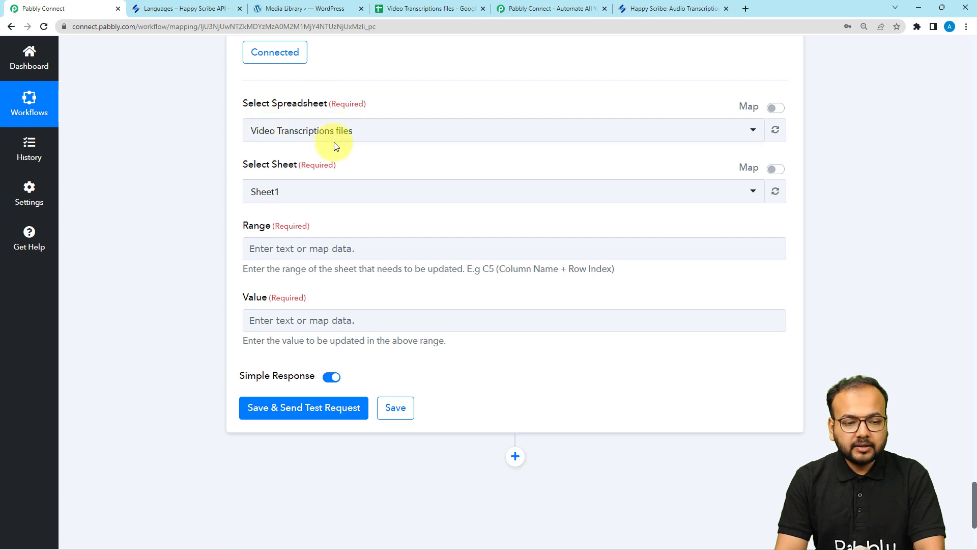
click(407, 9)
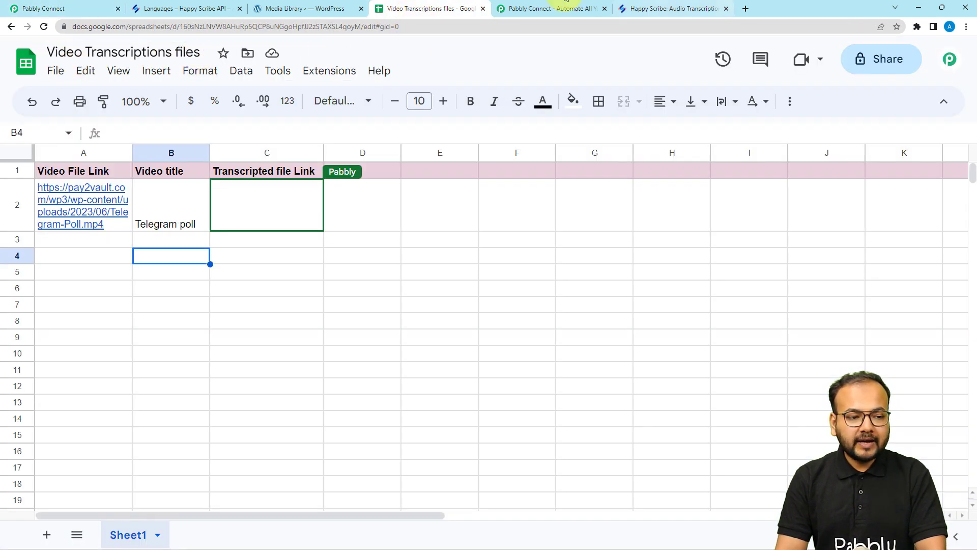
click(93, 9)
click(287, 134)
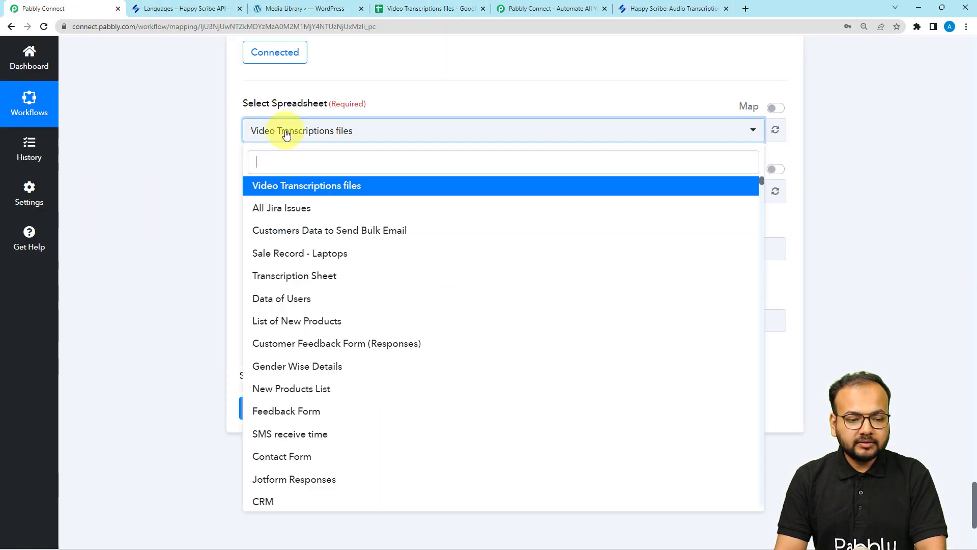
click(262, 185)
scroll(326, 182, down, 2)
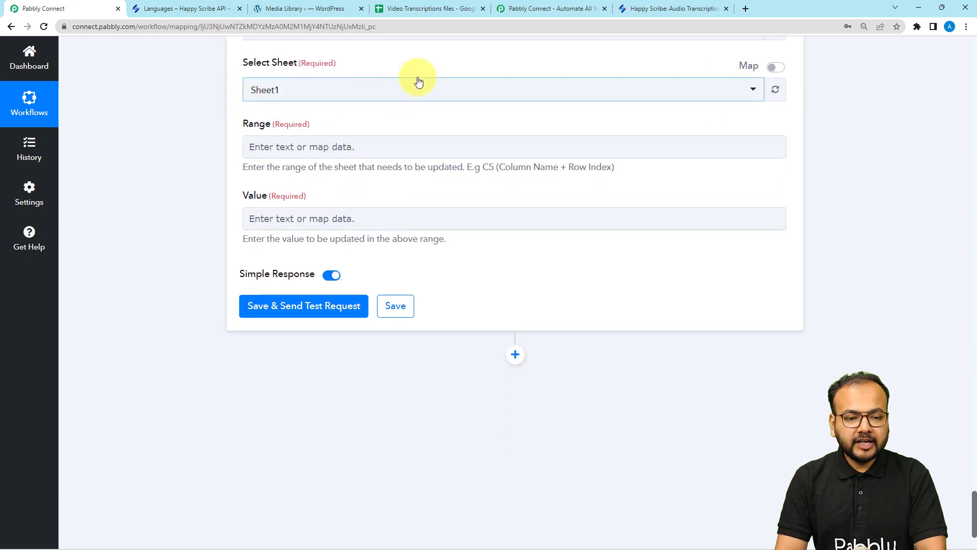
click(426, 7)
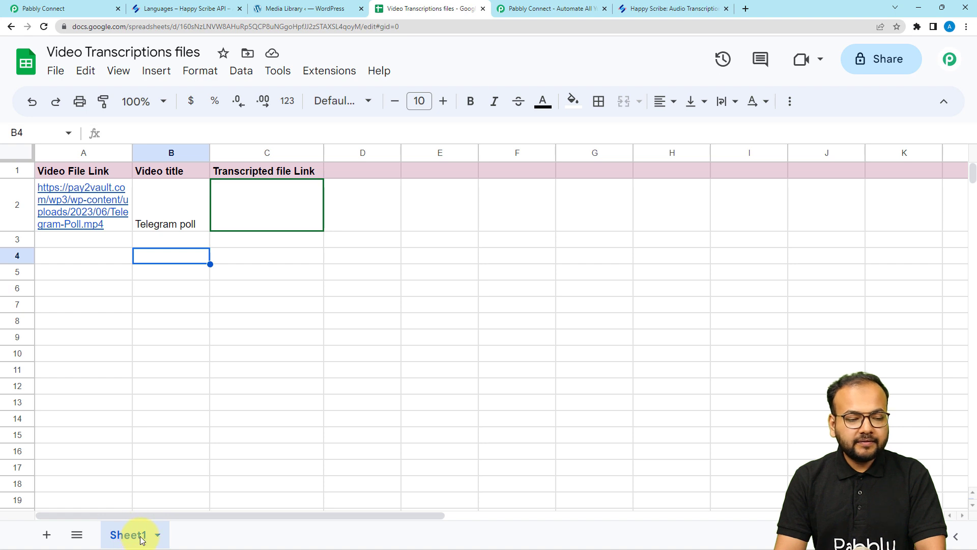
click(94, 6)
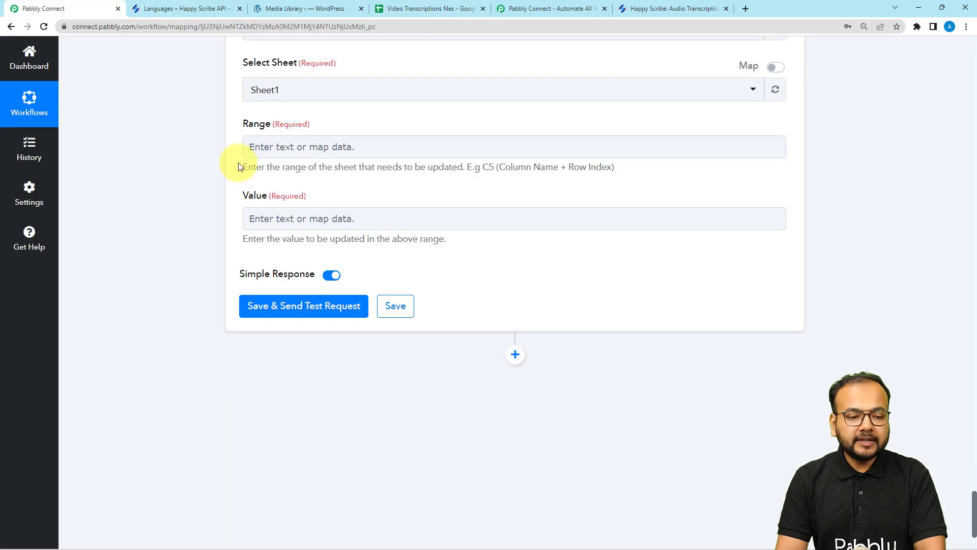
Step: Check the Transcripted file Link cell for the video's row in the sheet and enter its column letter C as the Range
click(300, 146)
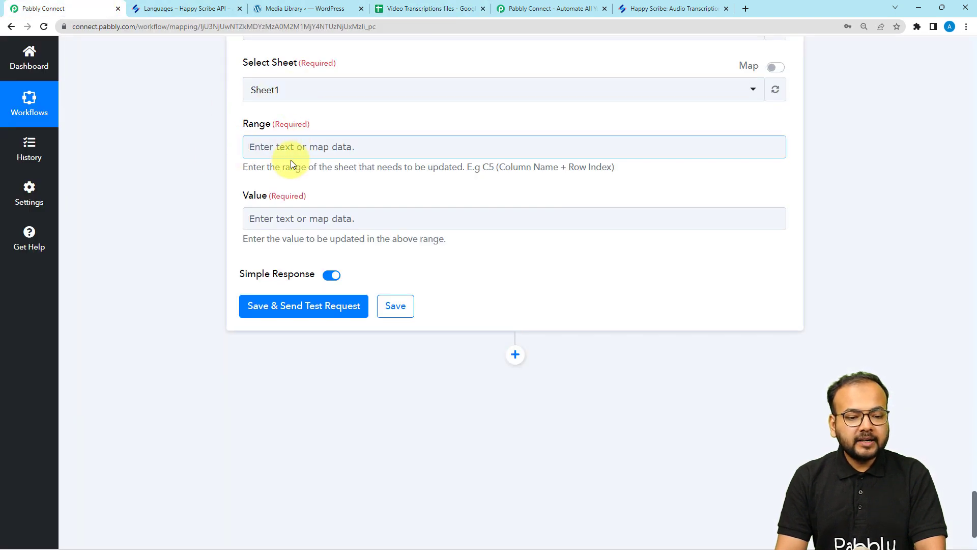
scroll(269, 192, up, 1)
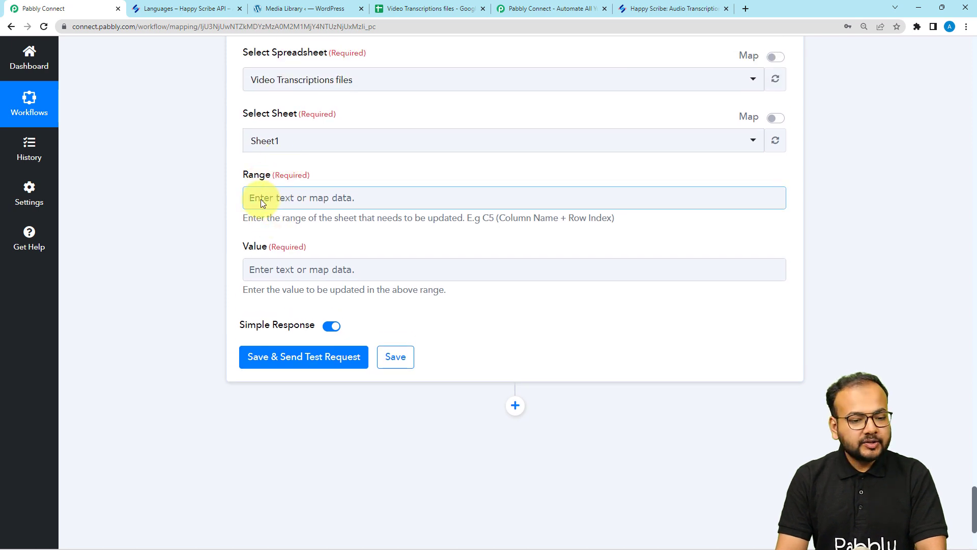
click(427, 9)
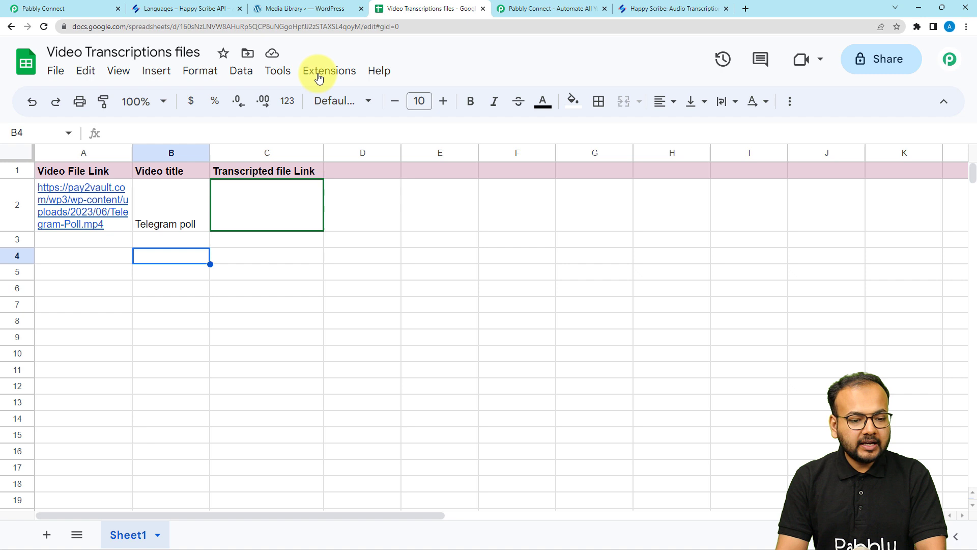
click(269, 210)
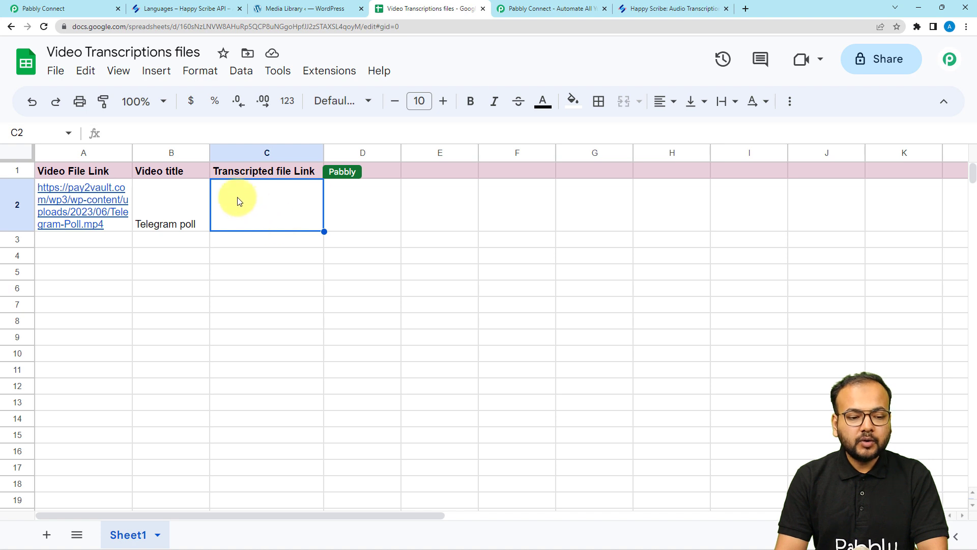
click(93, 9)
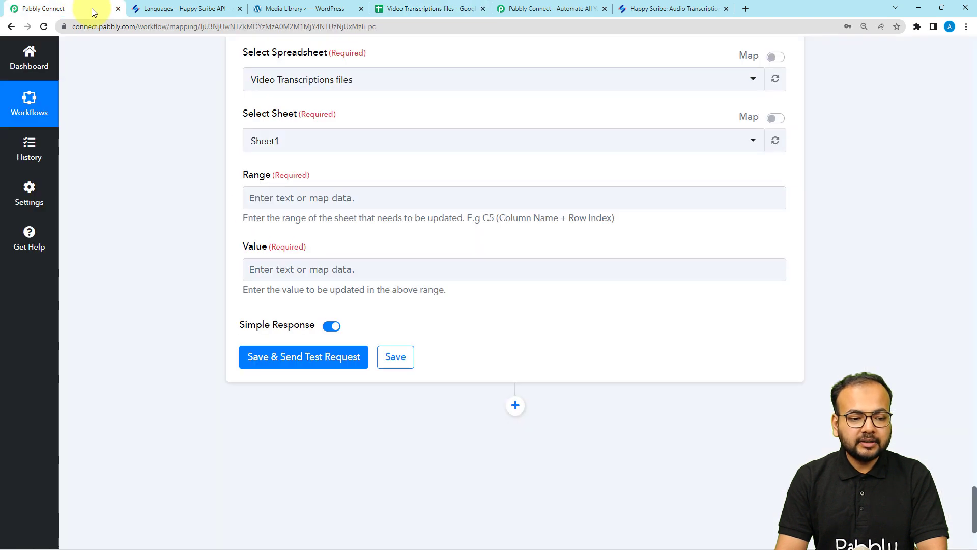
click(273, 198)
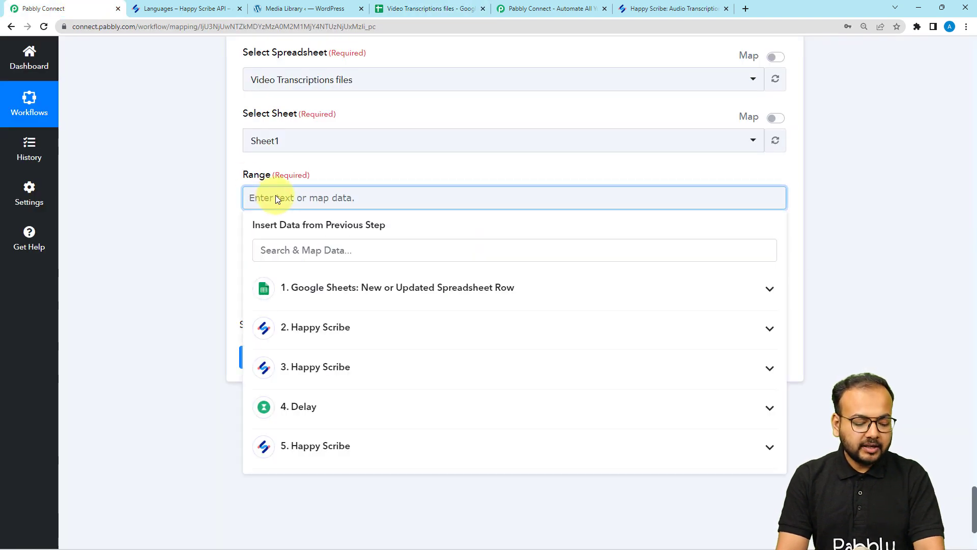
text(C)
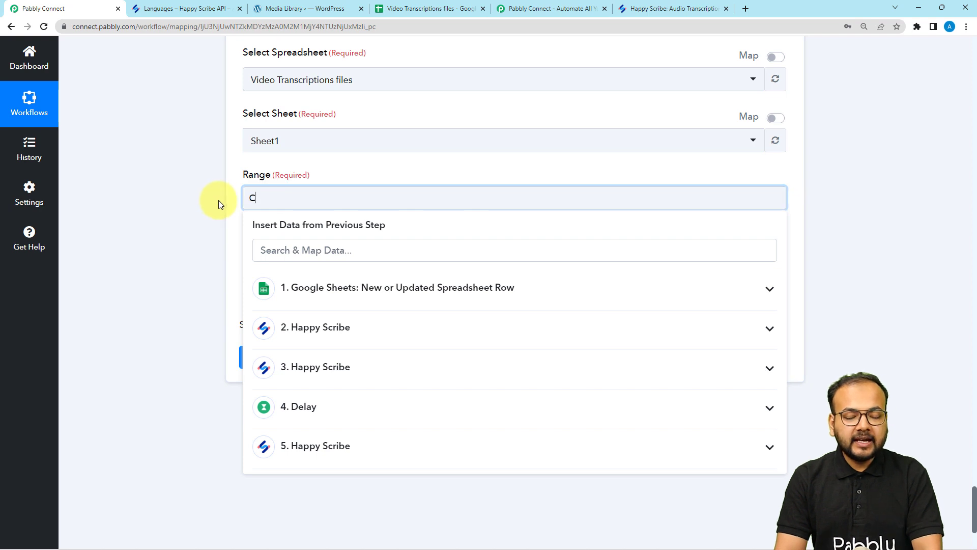
Step: Check the row number in the sheet and map the RowIndex from step 1, Google Sheets, directly after C in the Range field
click(347, 303)
scroll(326, 356, down, 2)
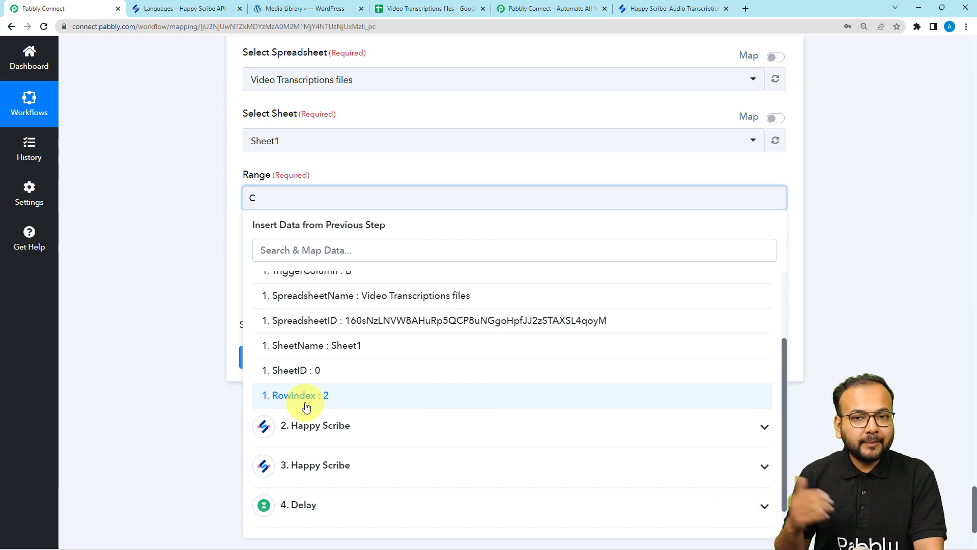
click(441, 11)
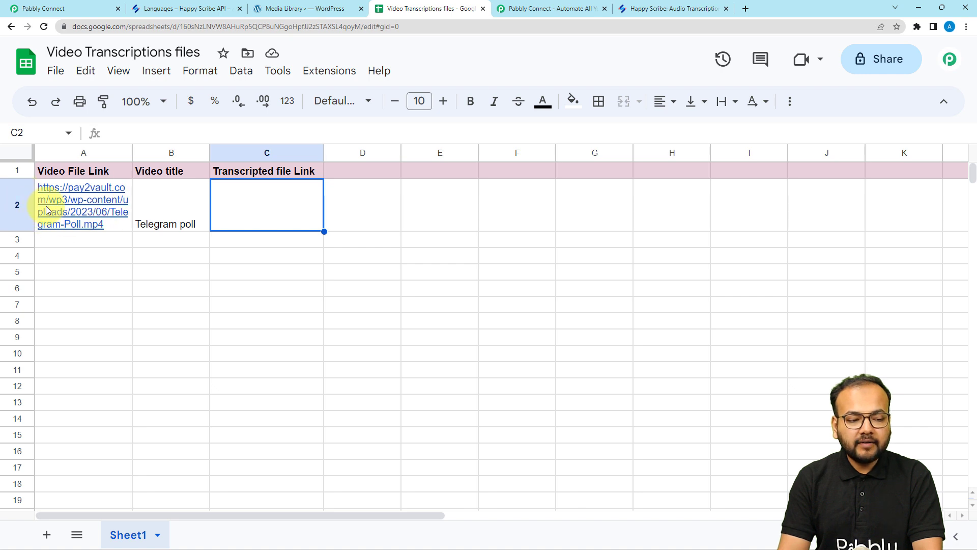
mouse_move(97, 190)
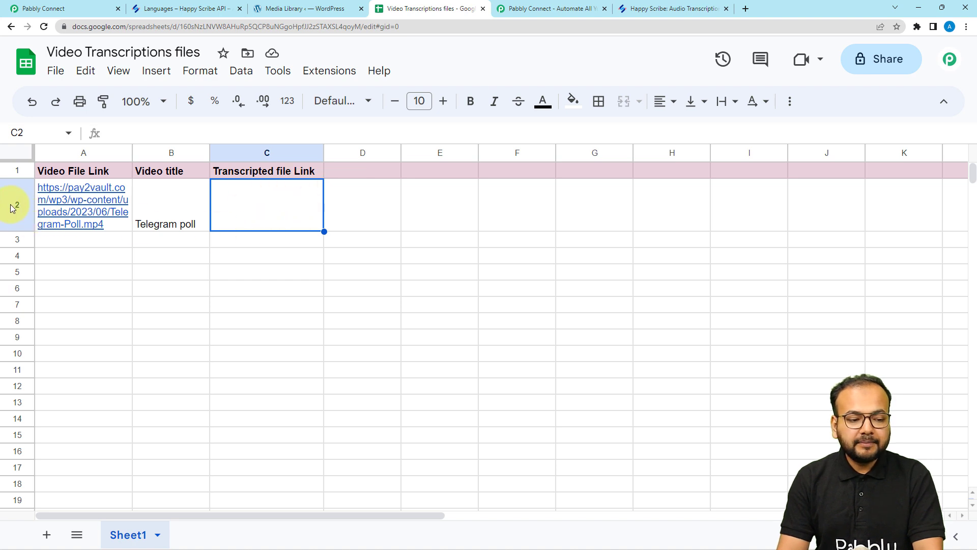
click(61, 9)
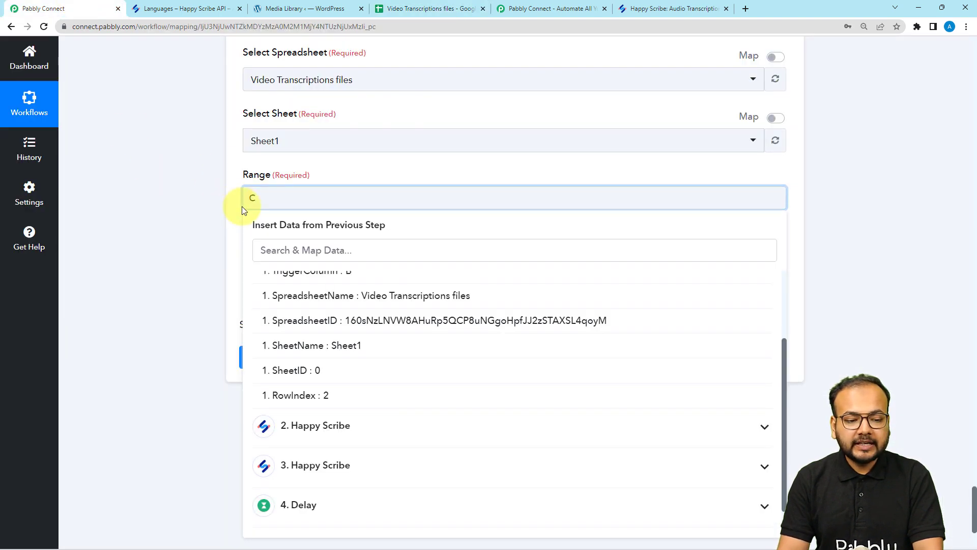
click(260, 203)
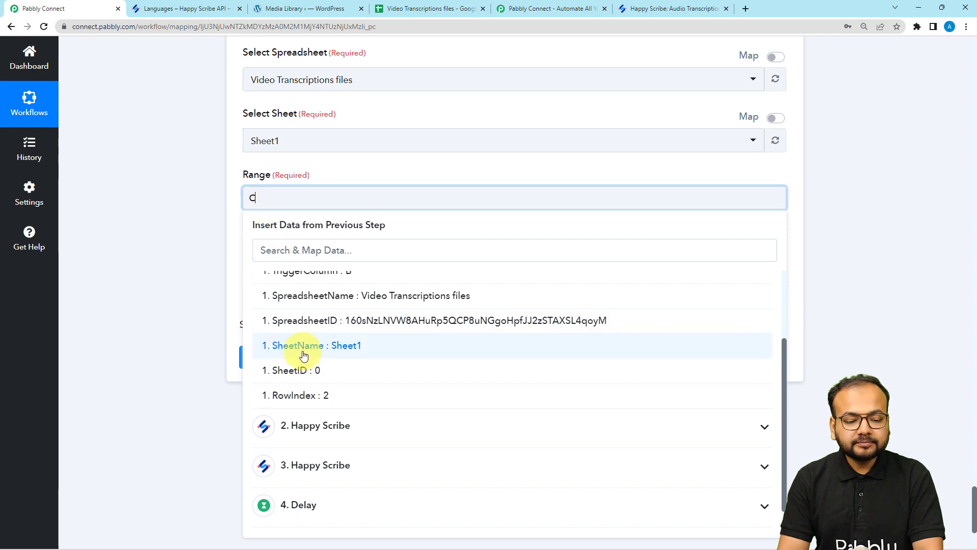
click(299, 395)
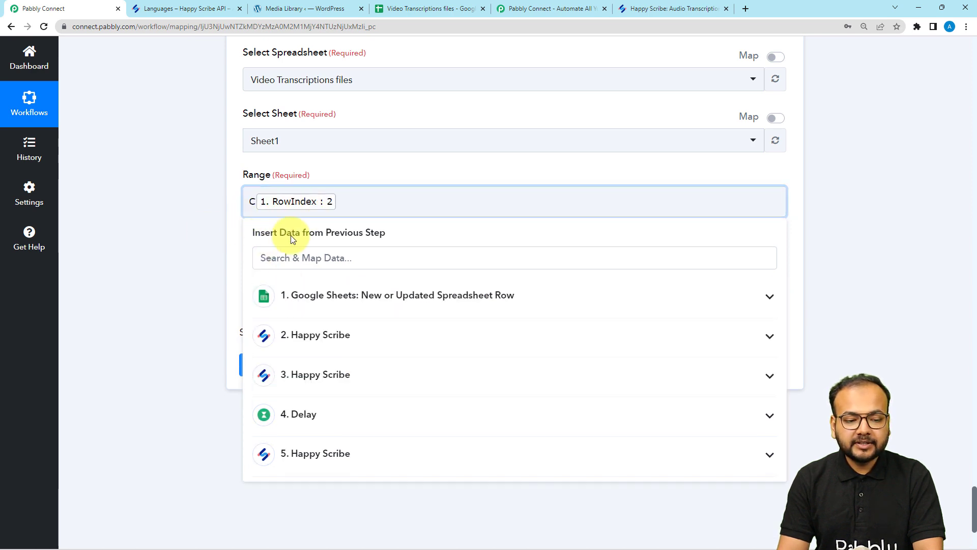
click(206, 231)
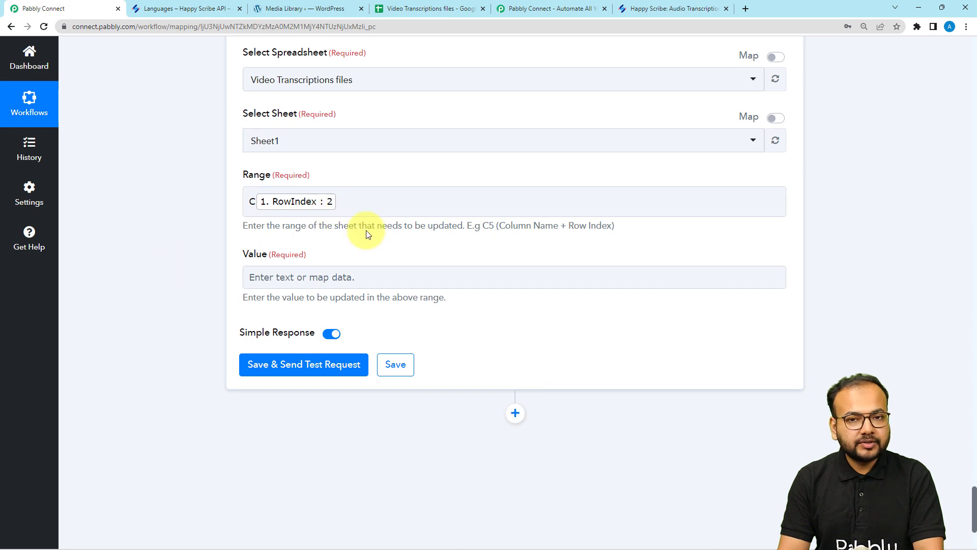
Step: Map the Download Link from step 5, Happy Scribe, into the Value field of the Update Cell Value action
scroll(270, 265, down, 2)
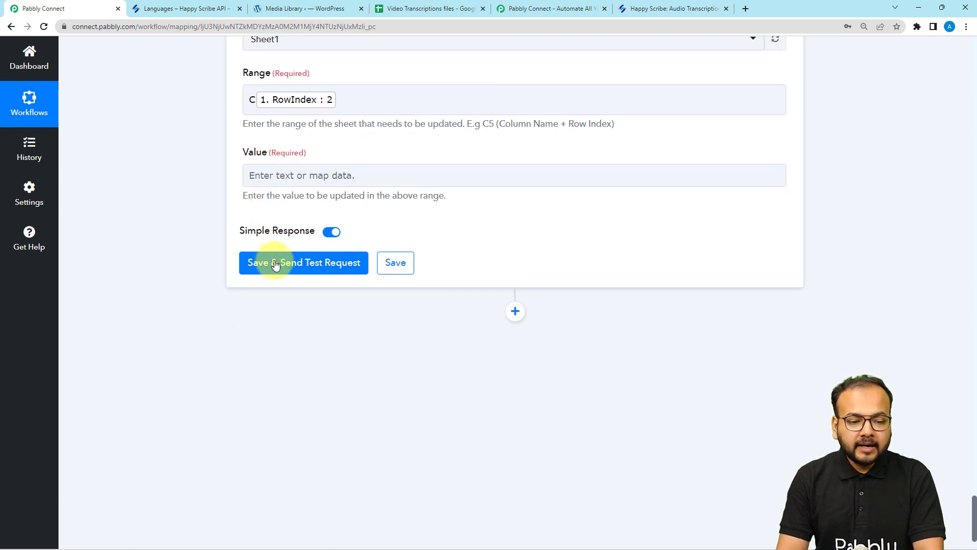
click(259, 175)
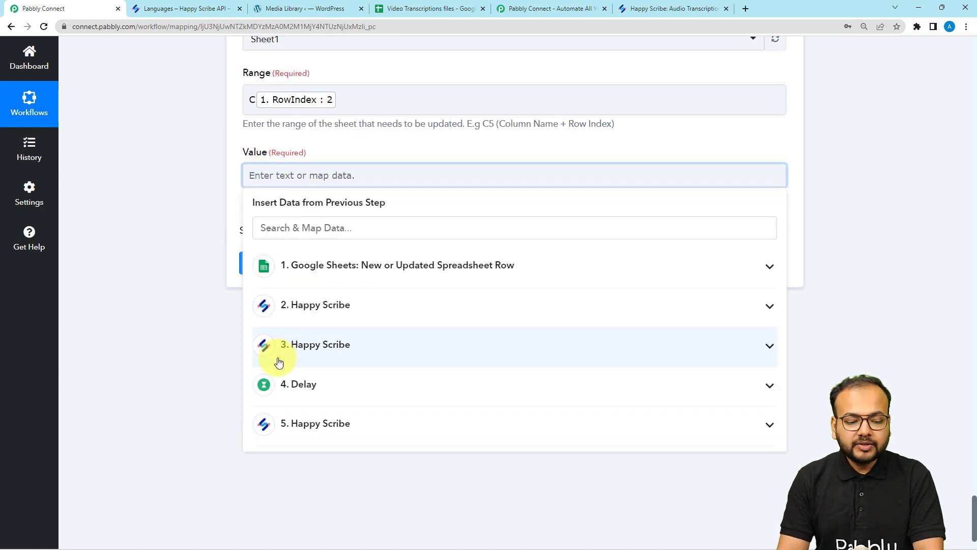
click(291, 426)
scroll(317, 443, down, 1)
scroll(316, 447, down, 3)
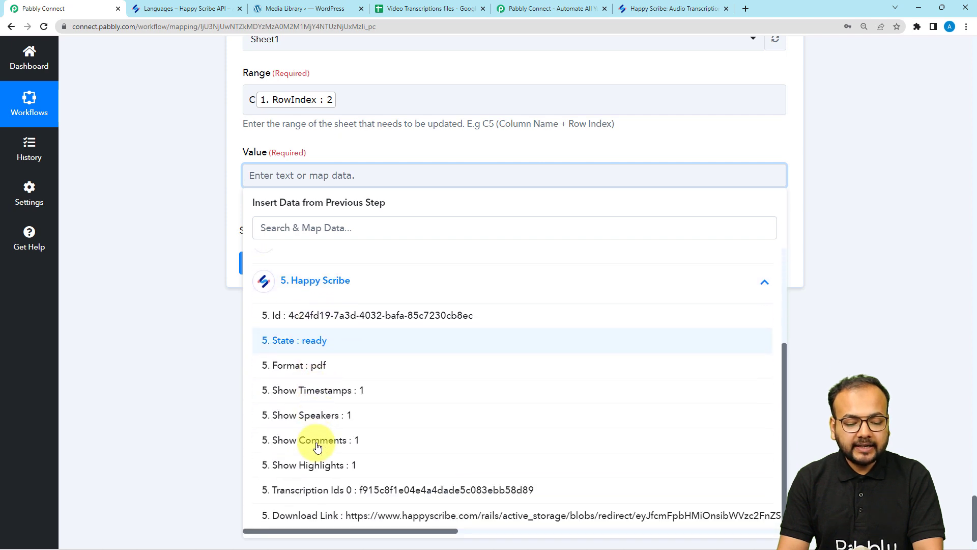
click(332, 515)
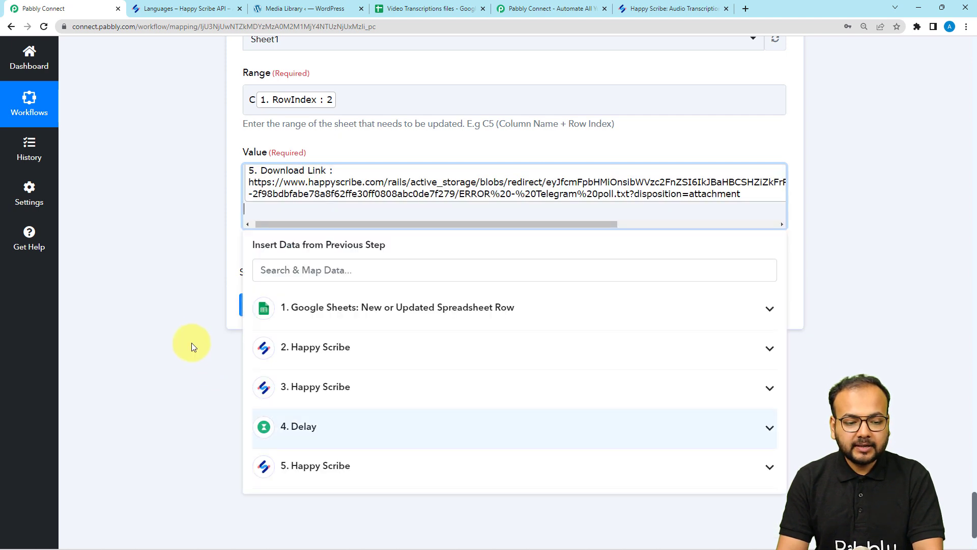
click(188, 337)
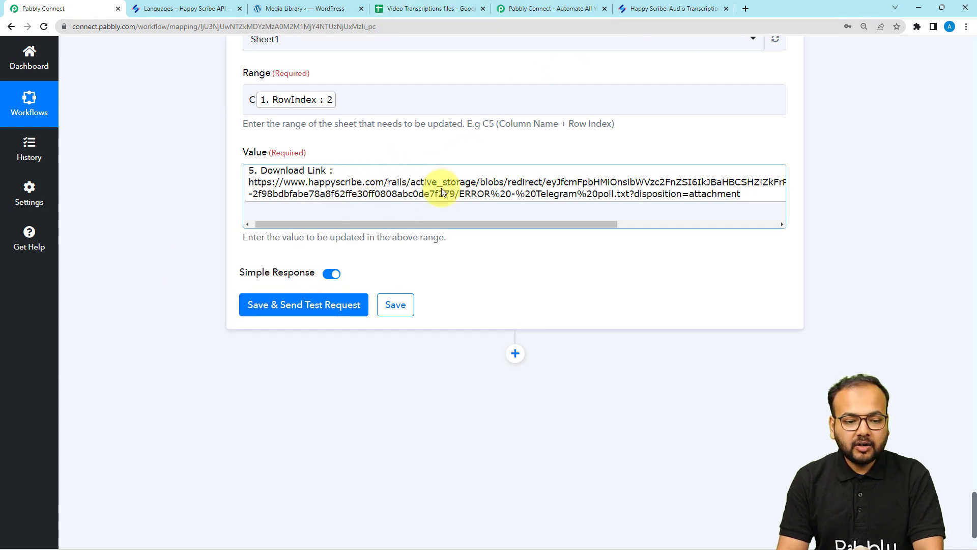
Step: Check the Transcripted file Link cell in the Google Sheets file, and save the Update Cell Value action with a test request
click(446, 4)
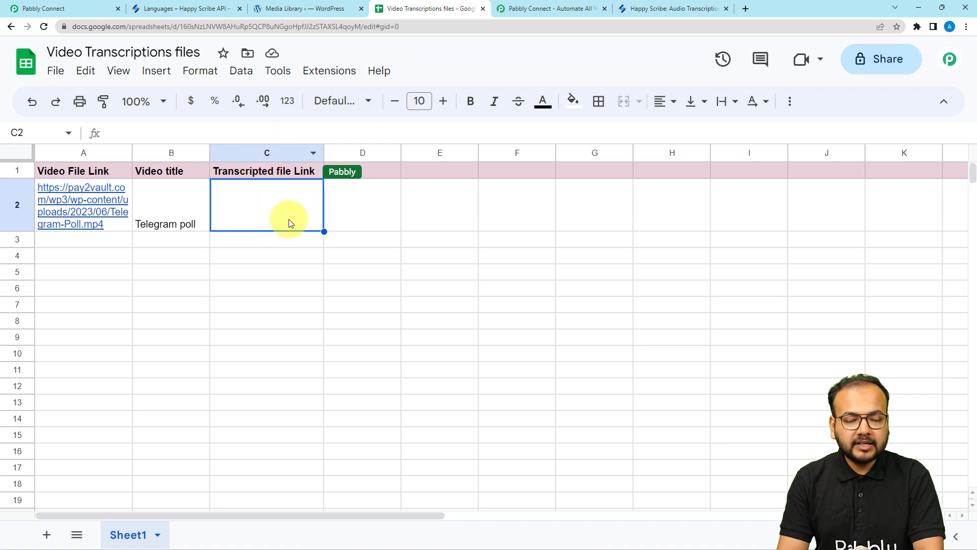
click(61, 9)
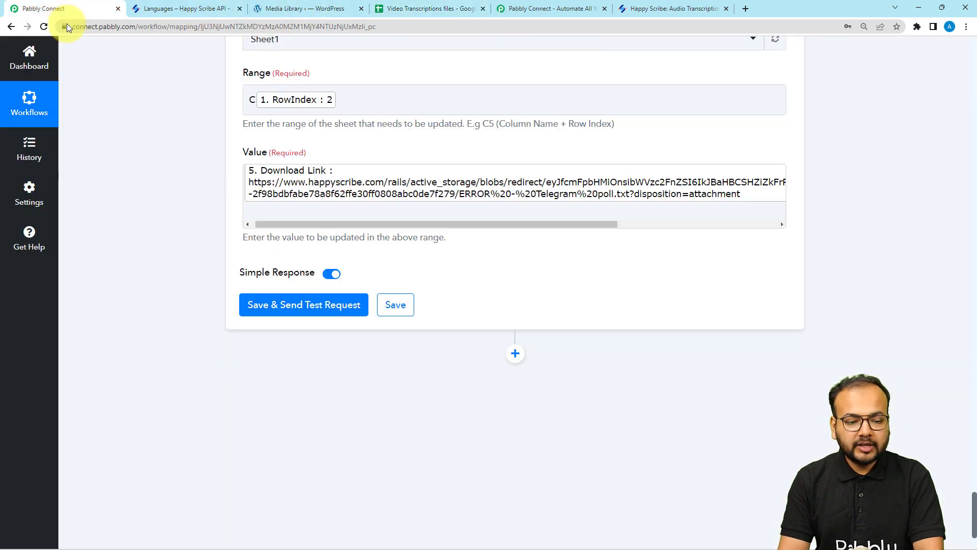
click(254, 318)
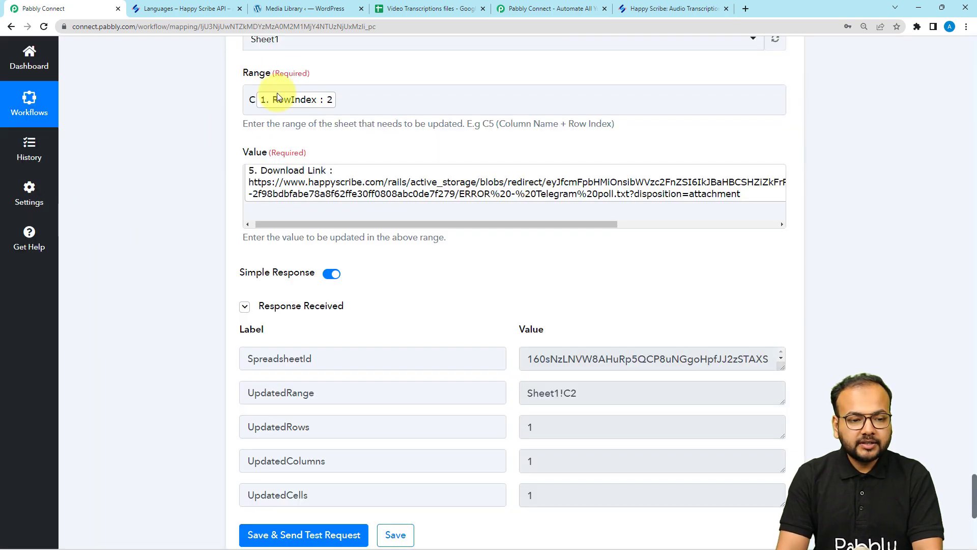
Step: Open the Happy Scribe link written to cell C2 of the Google Sheets file to download the transcript
click(399, 15)
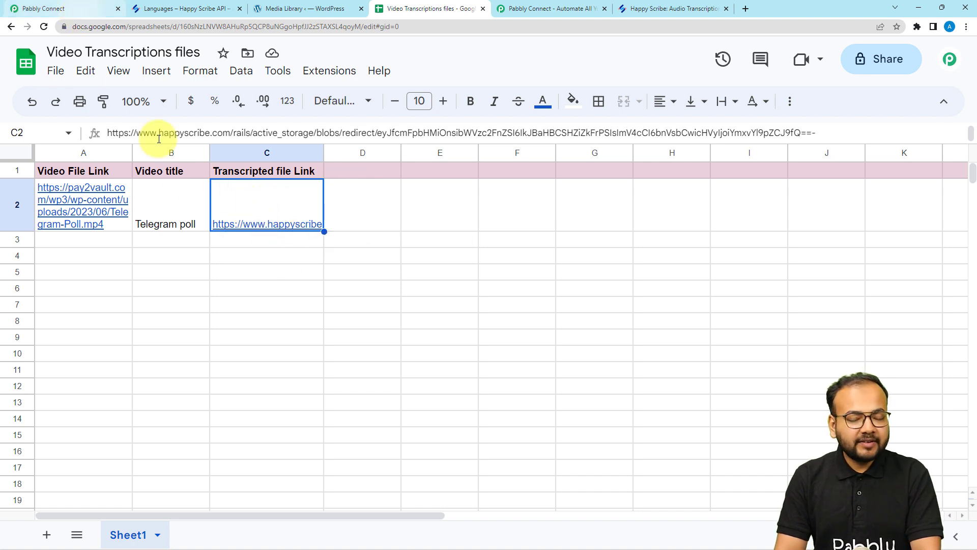
mouse_move(253, 224)
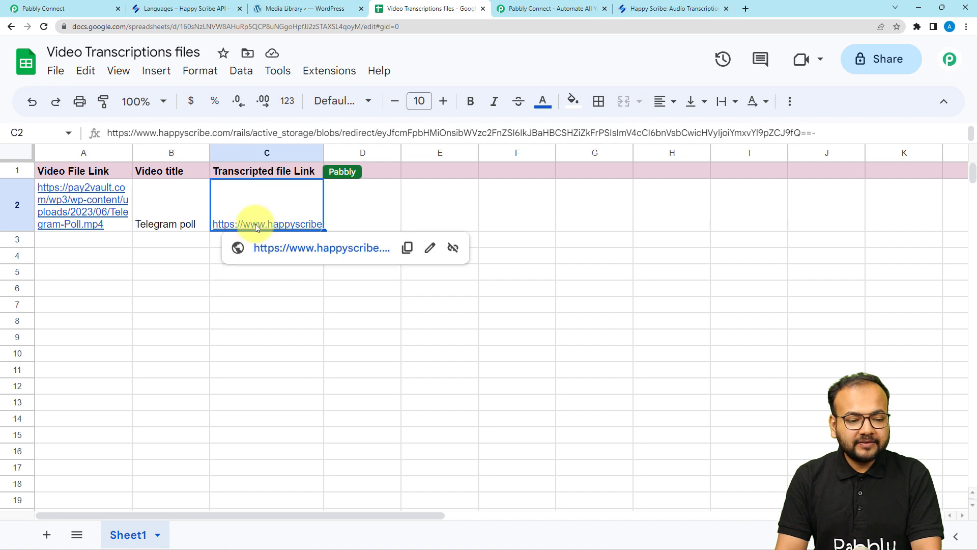
click(270, 249)
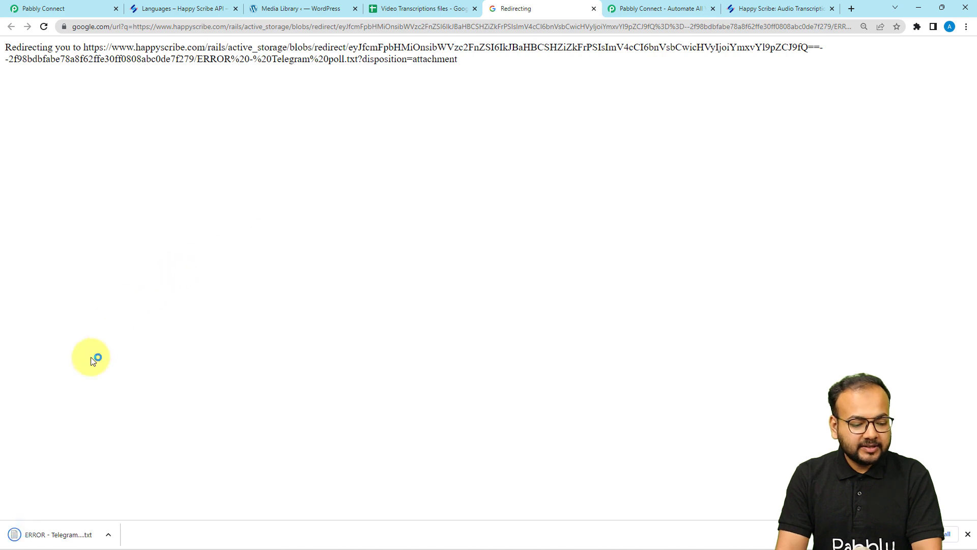
Step: Switch back to Pabbly Connect, dismiss the downloads bar, and collapse the Google Sheets trigger, Create Transcription and Create Export steps
click(80, 8)
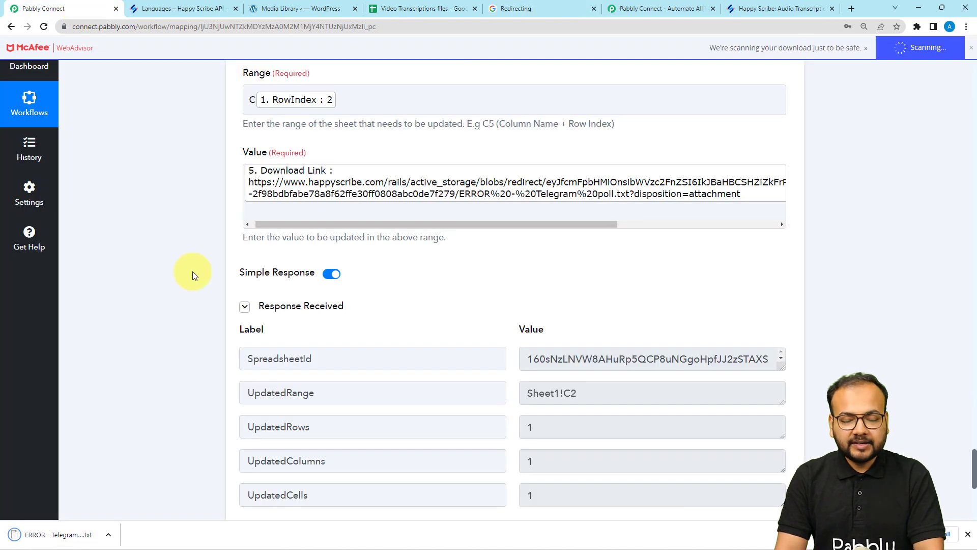
scroll(212, 358, up, 3)
scroll(213, 357, up, 12)
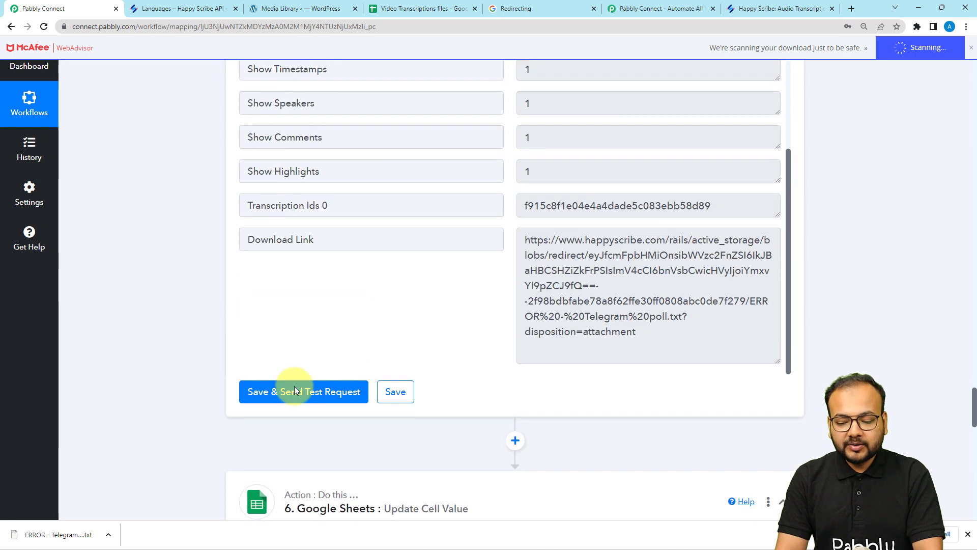
click(967, 536)
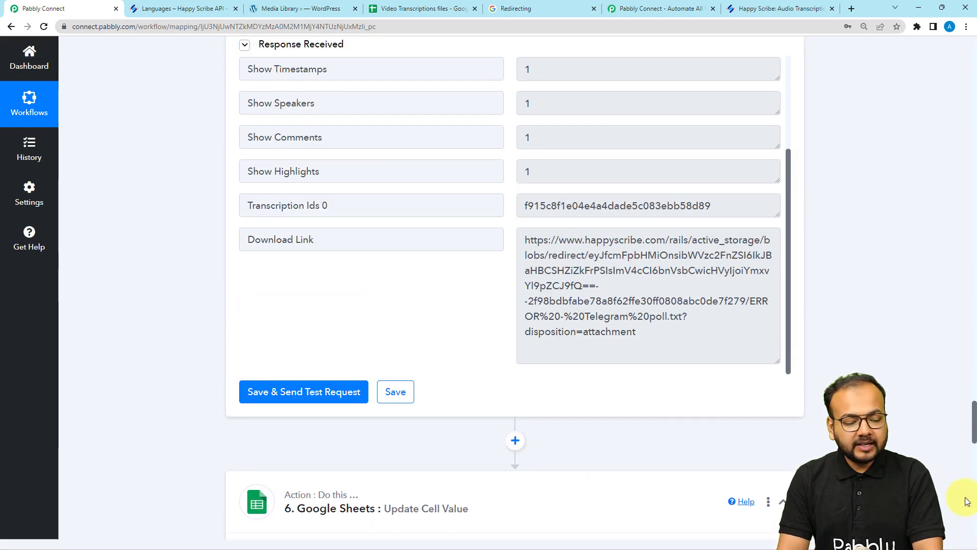
scroll(964, 183, up, 20)
scroll(970, 151, up, 15)
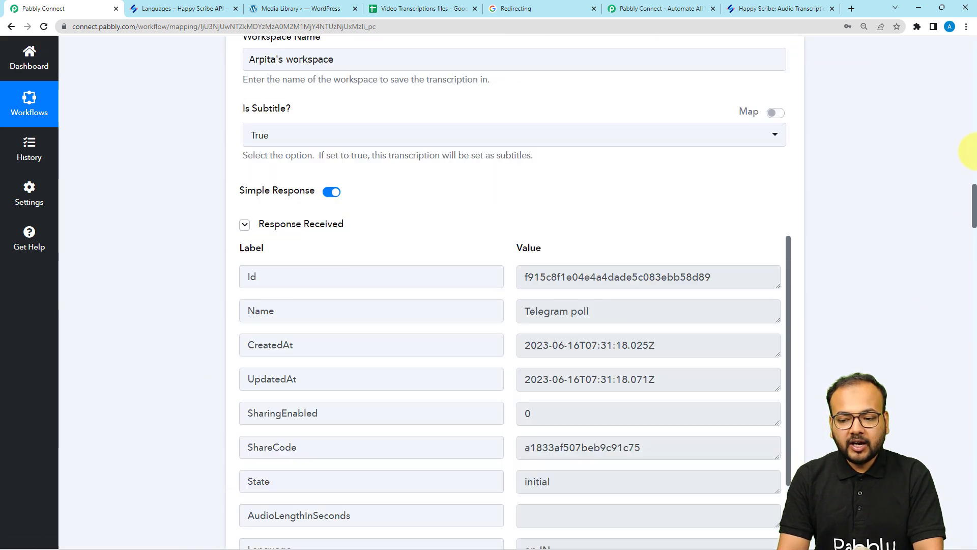
drag(973, 158, 952, 32)
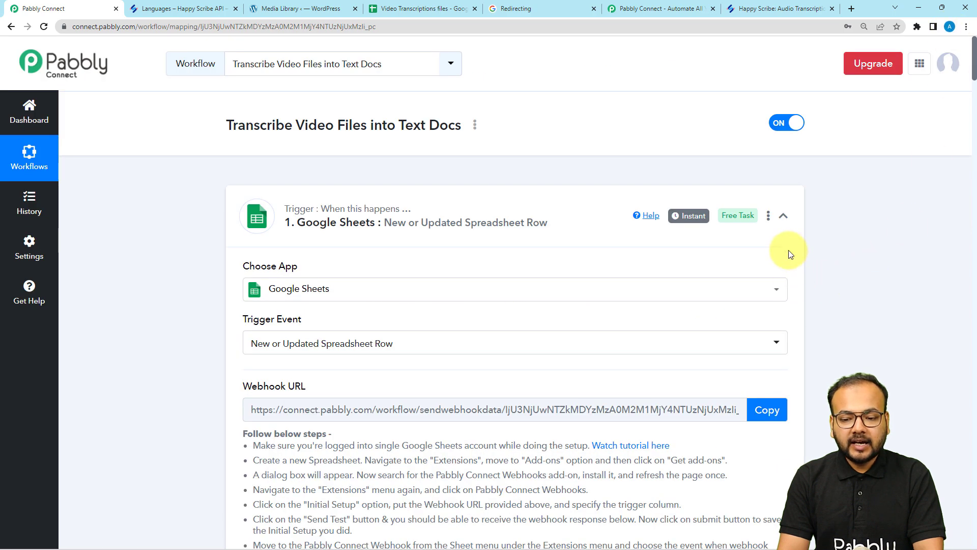
click(784, 215)
click(789, 340)
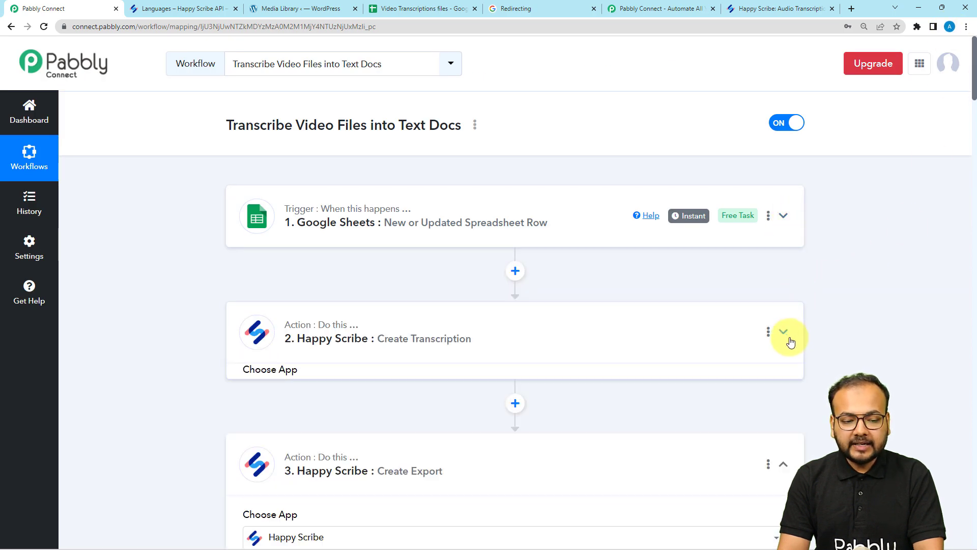
click(785, 449)
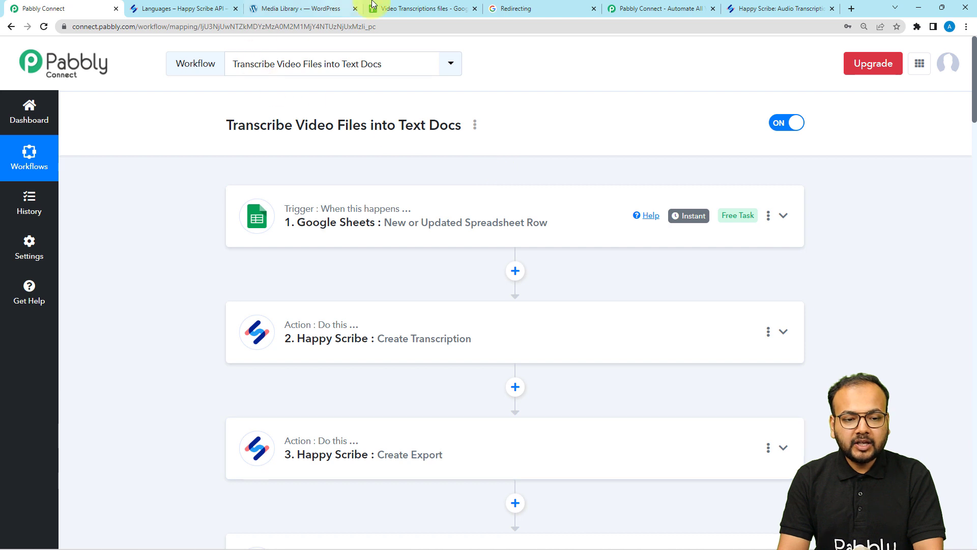
Step: Review the Telegram poll row and its transcript link in the Google Sheets file, and return to the Pabbly Connect workflow
click(407, 9)
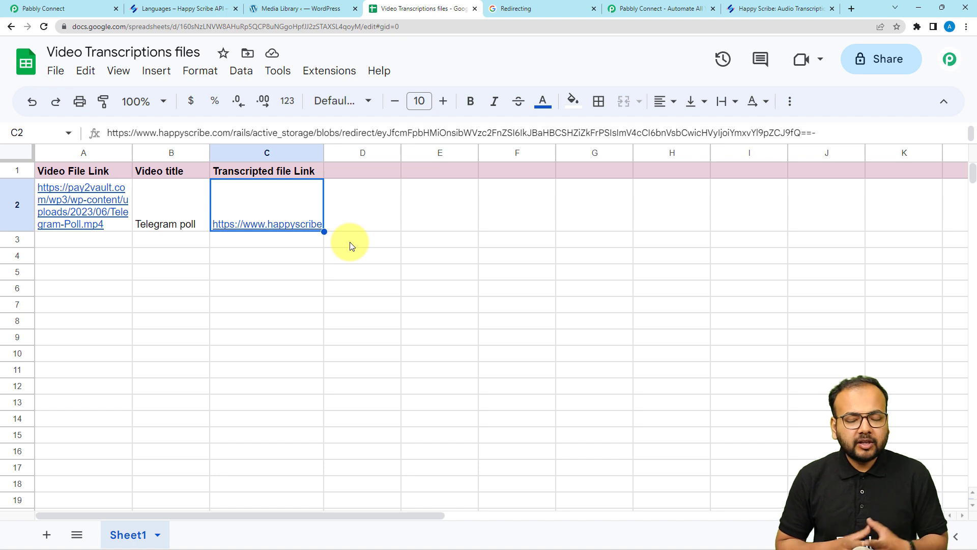
click(81, 8)
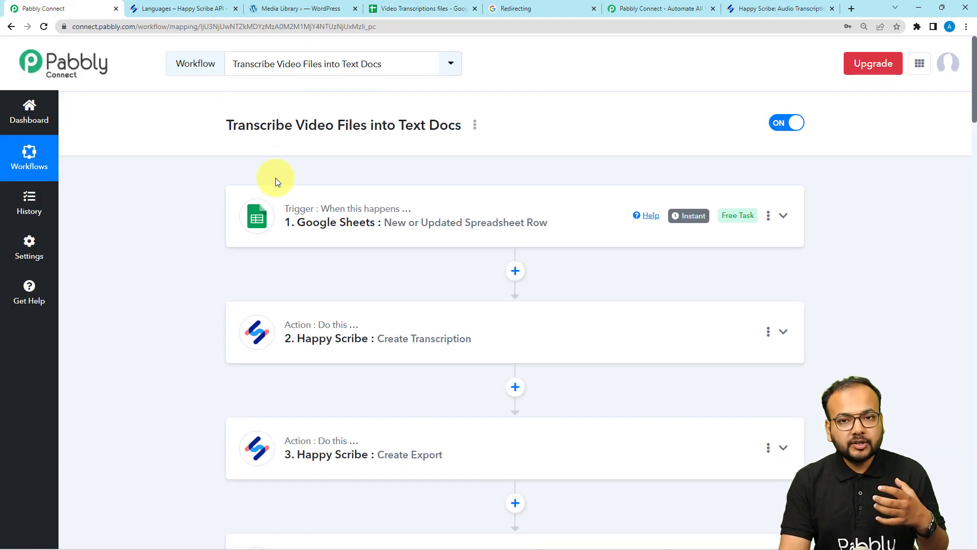